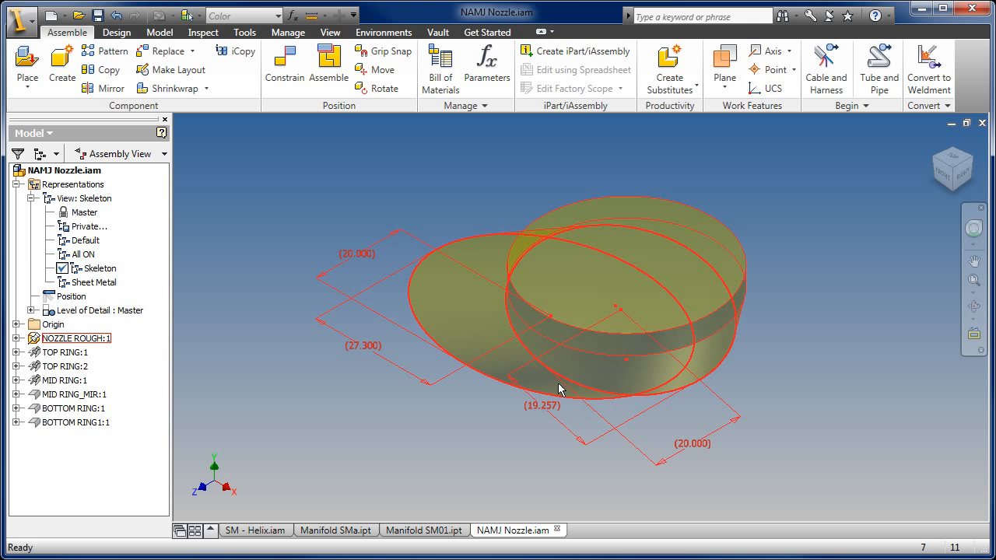
# - Inspect the nozzle skeleton and activate the All ON view representation
pyautogui.moveTo(598, 331); pyautogui.dragTo(649, 289)
pyautogui.press('Escape')
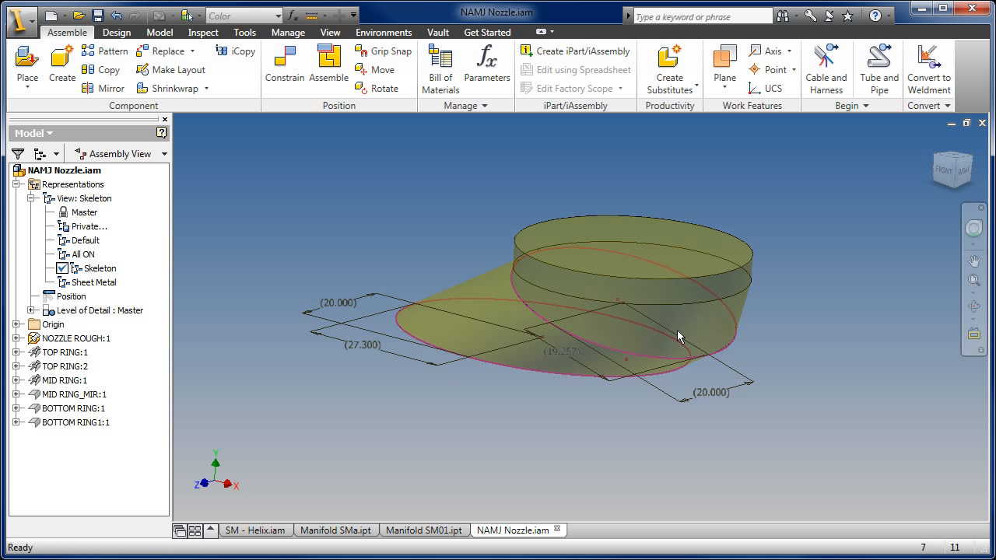
pyautogui.press('F4')
pyautogui.press('F4')
pyautogui.moveTo(548, 350)
pyautogui.mouseDown()
pyautogui.moveTo(595, 302)
pyautogui.moveTo(537, 364)
pyautogui.mouseUp()
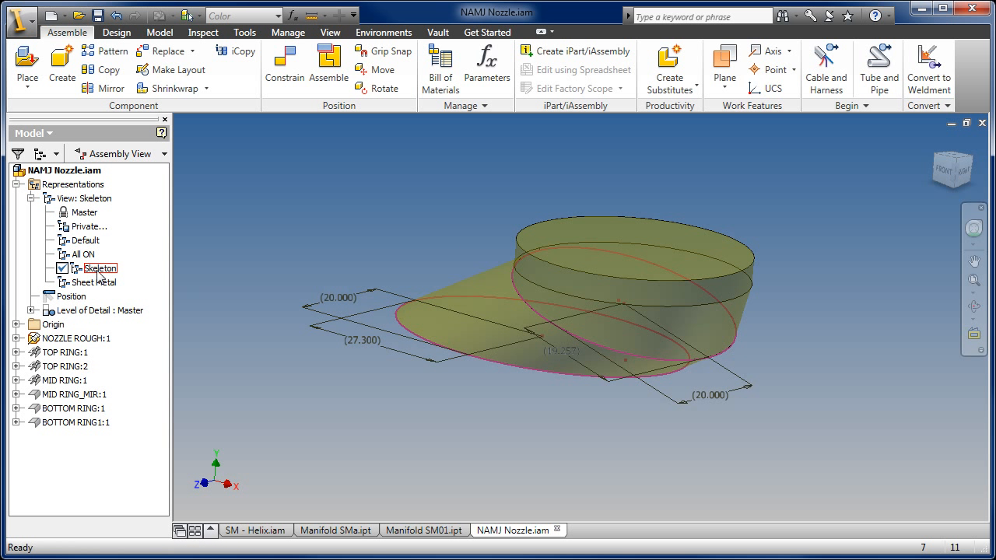
pyautogui.doubleClick(83, 255)
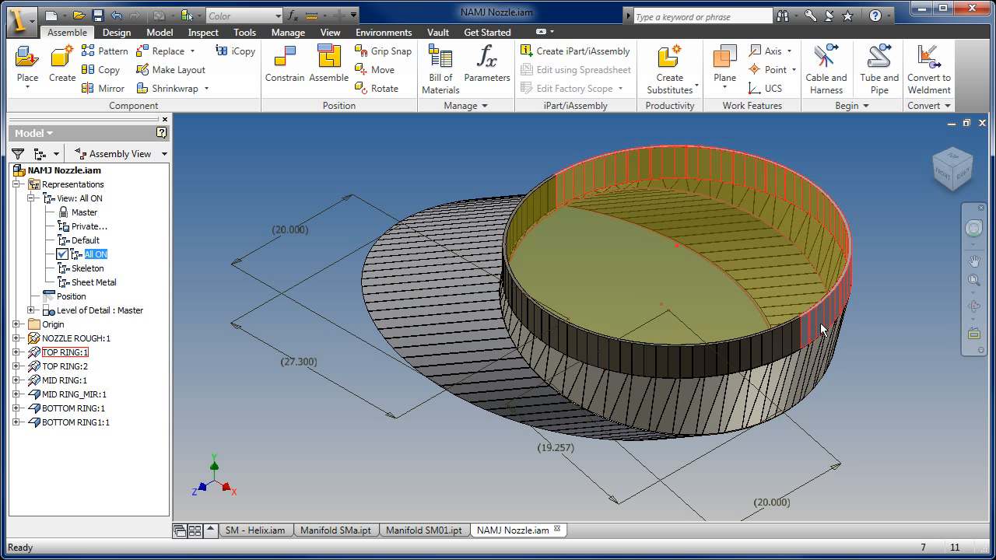
# - Examine the mid ring's faceted sheet metal faces and where it meets the top and bottom rings
pyautogui.click(811, 362)
pyautogui.moveTo(810, 363); pyautogui.dragTo(690, 375, button='middle')
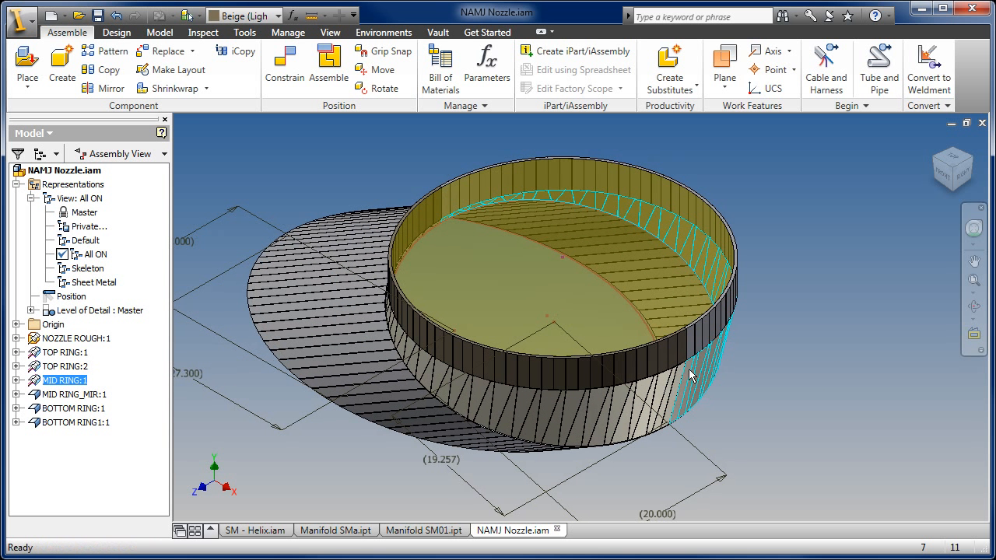
pyautogui.press('F4')
pyautogui.moveTo(629, 335); pyautogui.dragTo(539, 401)
pyautogui.press('Escape')
pyautogui.scroll(3, 426, 315)
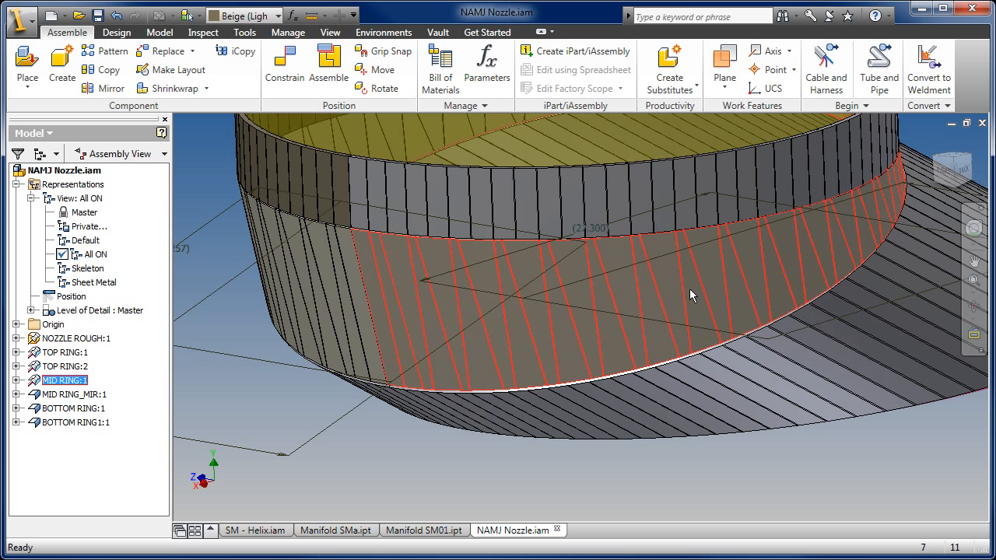
pyautogui.press('F4')
pyautogui.moveTo(613, 315); pyautogui.dragTo(496, 300)
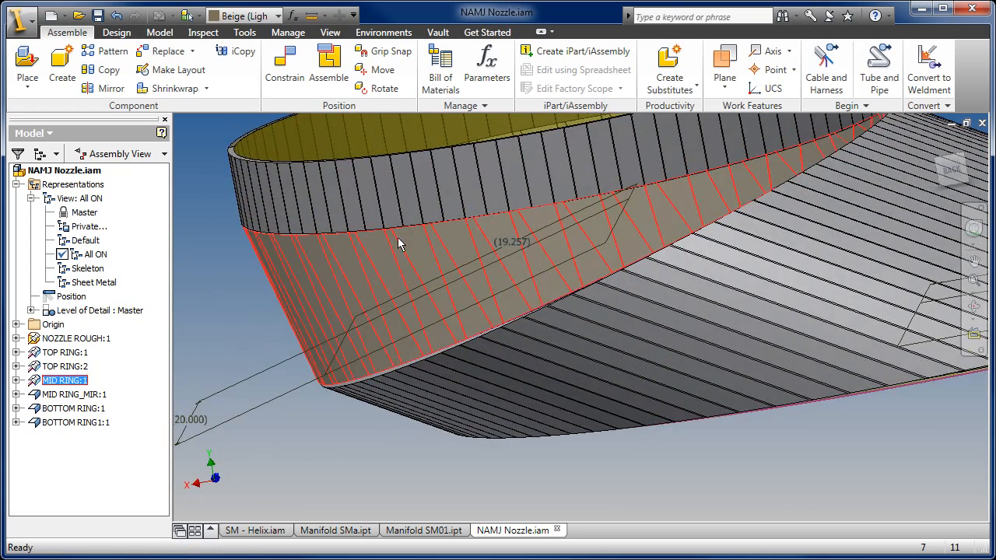
pyautogui.moveTo(667, 234); pyautogui.dragTo(553, 312, button='middle')
pyautogui.press('F4')
pyautogui.moveTo(629, 293); pyautogui.dragTo(536, 351)
pyautogui.scroll(-3, 647, 258)
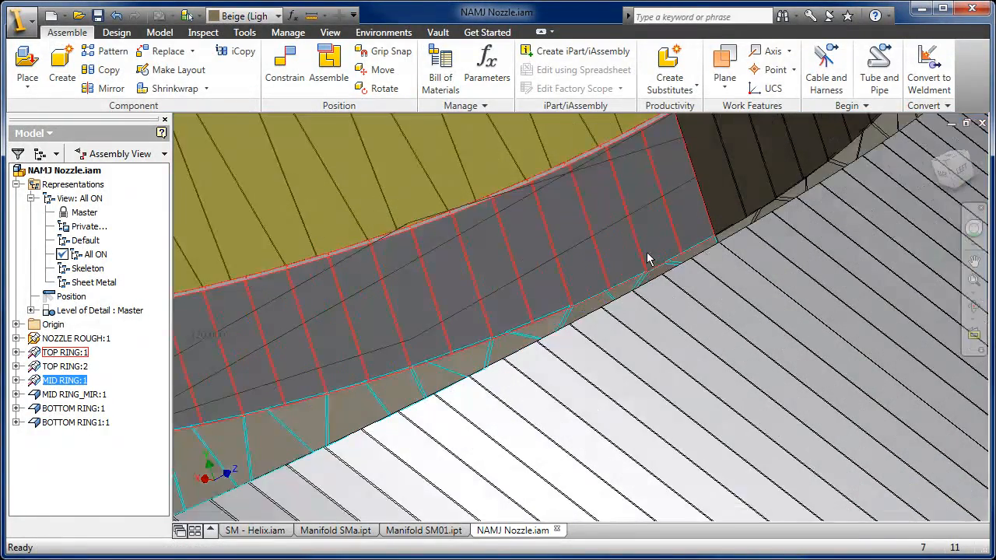
pyautogui.scroll(1, 609, 304)
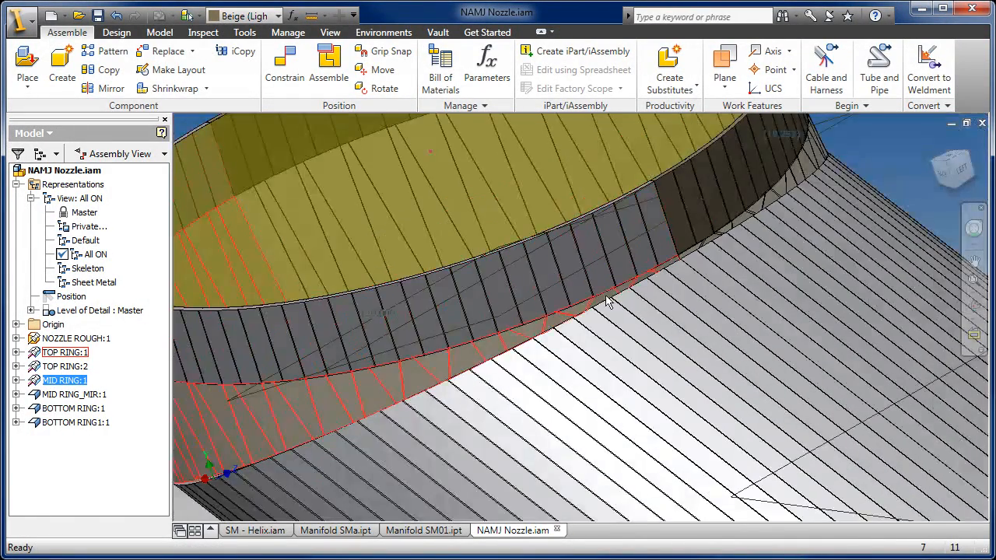
# - Open the MID RING part from the assembly and display its flat pattern
pyautogui.rightClick(391, 381)
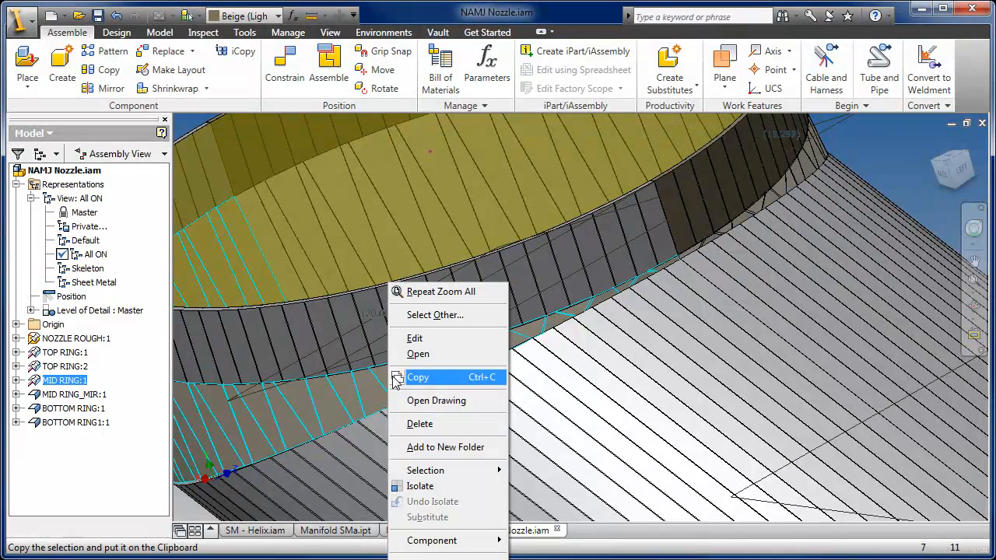
pyautogui.click(441, 354)
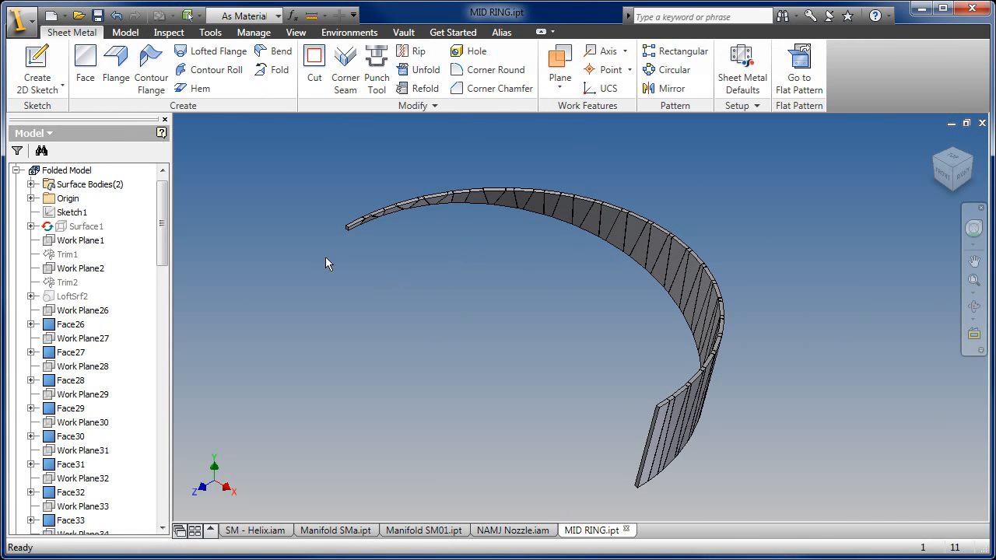
pyautogui.moveTo(163, 221); pyautogui.dragTo(164, 512)
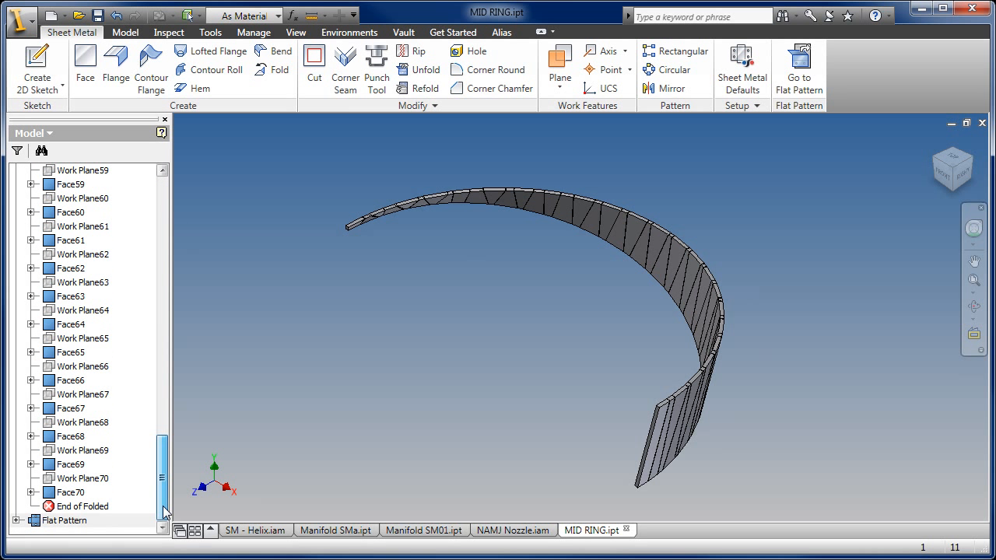
pyautogui.doubleClick(45, 522)
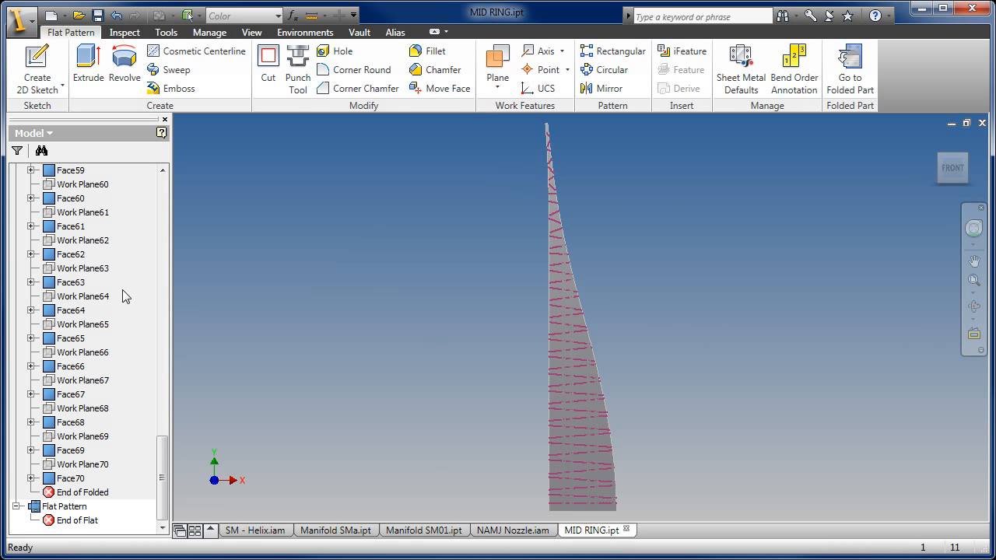
# - Return MID RING to its folded model and open the part's drawing
pyautogui.click(850, 70)
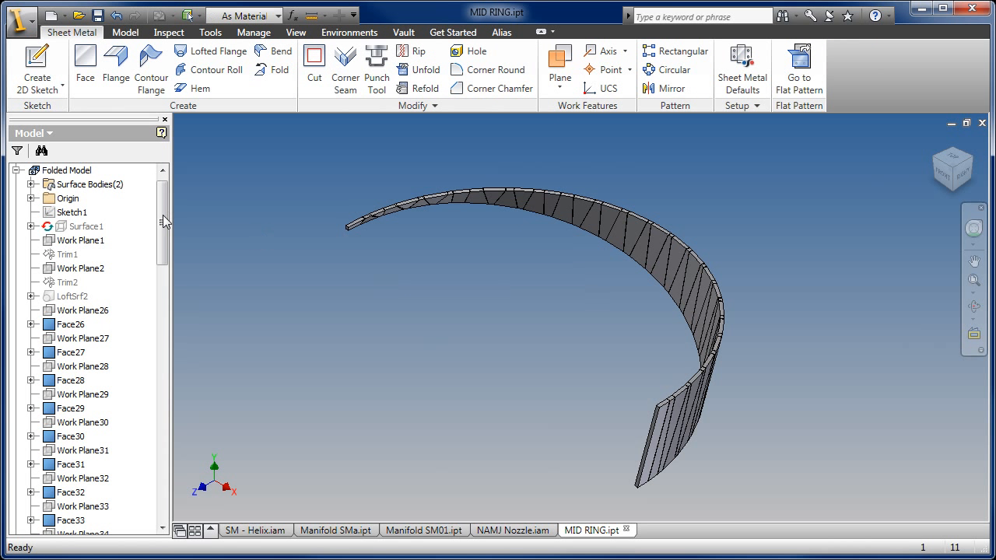
pyautogui.scroll(1, 163, 215)
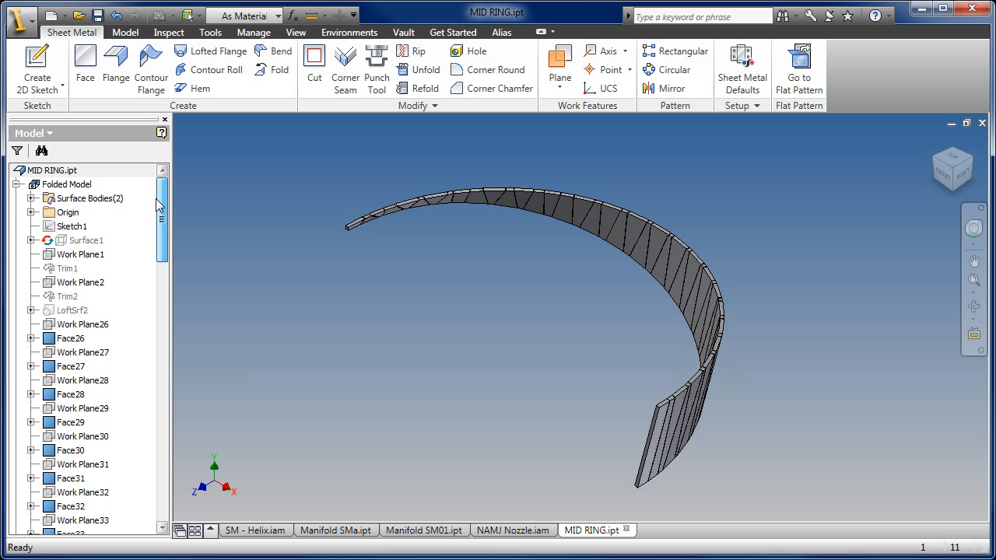
pyautogui.rightClick(54, 173)
pyautogui.click(82, 229)
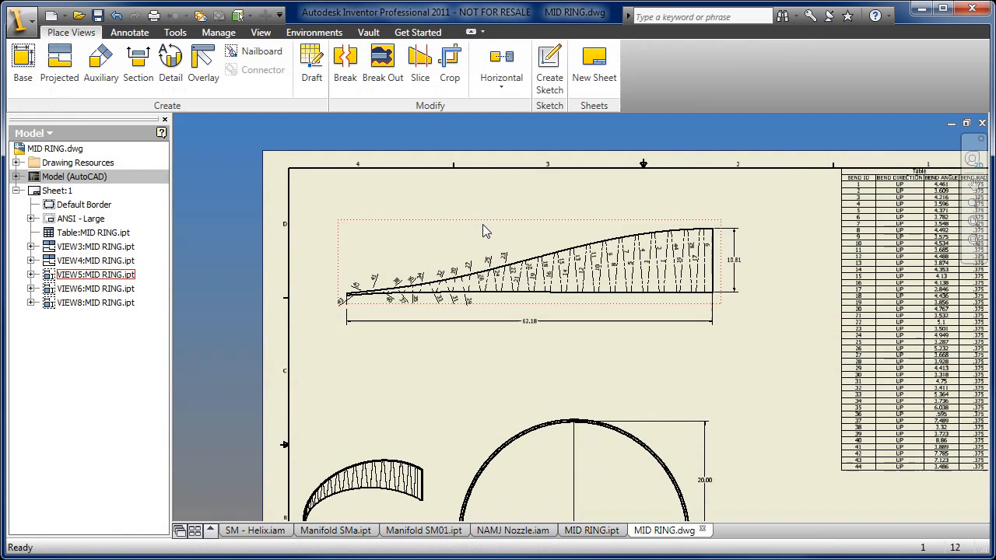
# - Examine the drawing's isometric view, material note, flat pattern bend IDs and bend table
pyautogui.moveTo(483, 249); pyautogui.dragTo(395, 205, button='middle')
pyautogui.moveTo(502, 389)
pyautogui.mouseDown(button='middle')
pyautogui.moveTo(521, 296)
pyautogui.moveTo(496, 249)
pyautogui.mouseUp(button='middle')
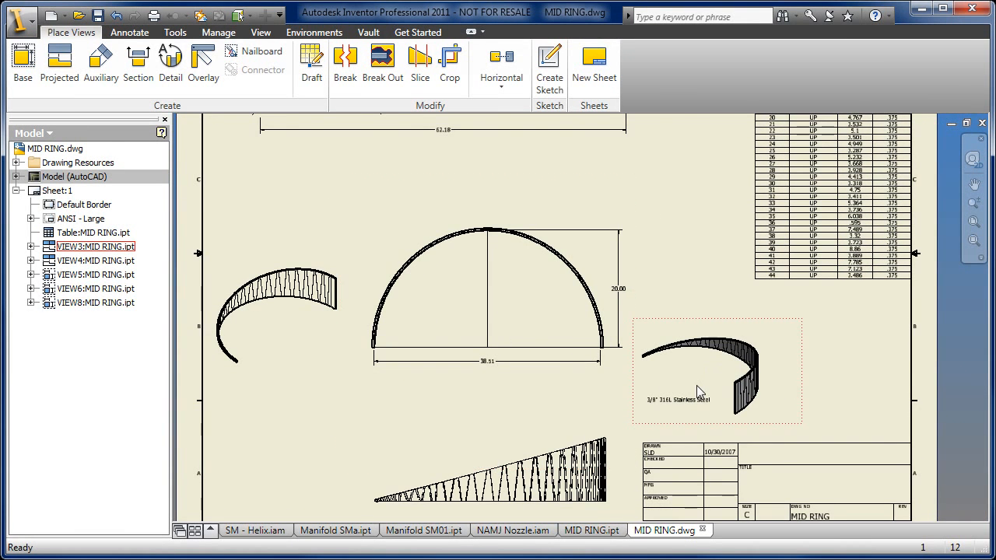
pyautogui.scroll(-5, 697, 393)
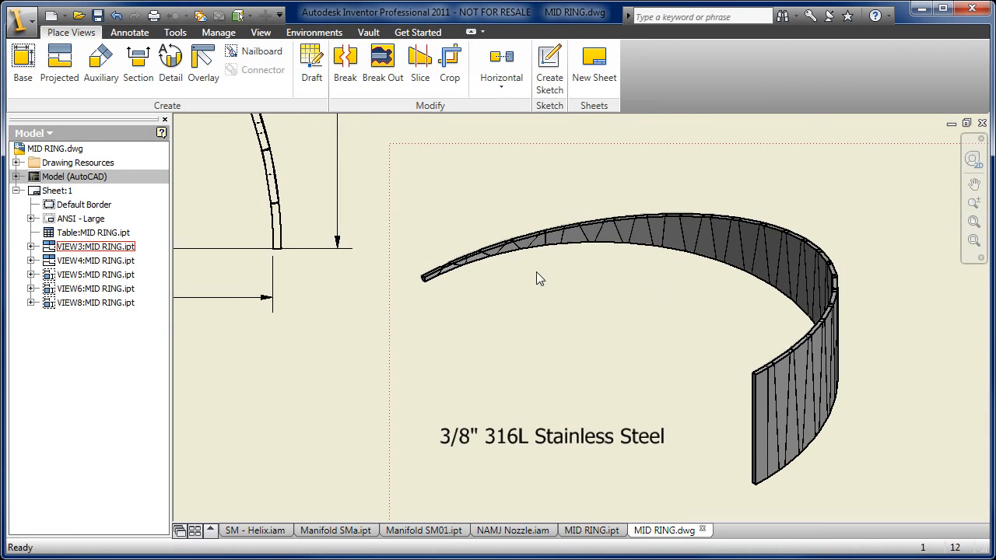
pyautogui.scroll(2, 534, 372)
pyautogui.moveTo(538, 369); pyautogui.dragTo(629, 515, button='middle')
pyautogui.scroll(2, 629, 514)
pyautogui.moveTo(538, 251); pyautogui.dragTo(599, 361, button='middle')
pyautogui.moveTo(432, 343); pyautogui.dragTo(537, 361, button='middle')
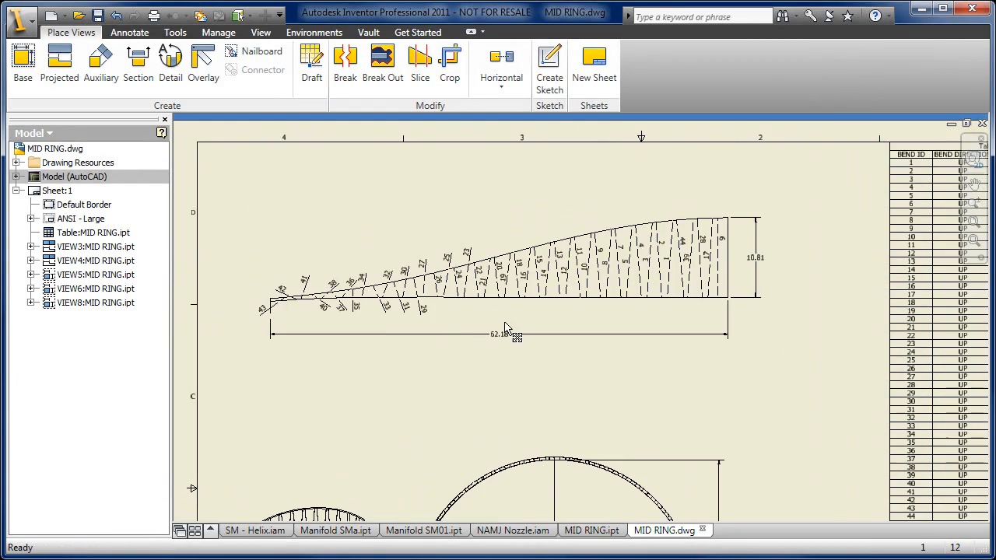
pyautogui.scroll(-3, 390, 299)
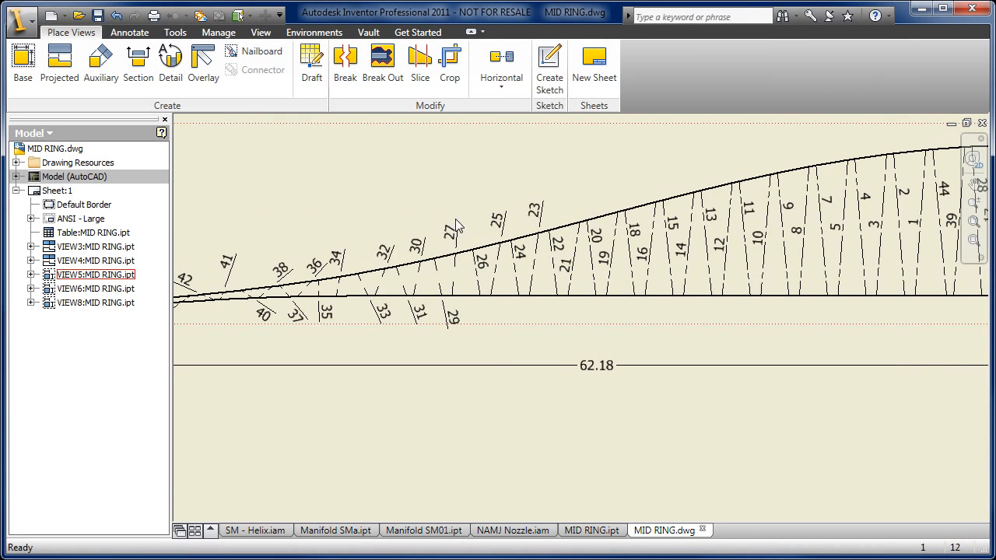
pyautogui.scroll(3, 615, 265)
pyautogui.moveTo(613, 286); pyautogui.dragTo(252, 333, button='middle')
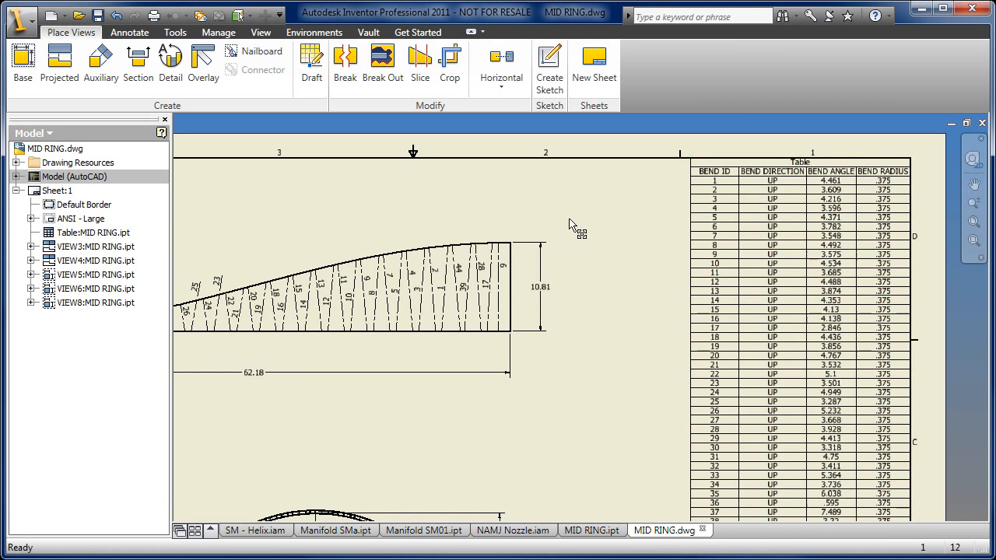
# - Delete the bend table and insert a new general table of sheet metal bend data from the flat pattern view, with numeric bend IDs
pyautogui.rightClick(717, 224)
pyautogui.click(744, 274)
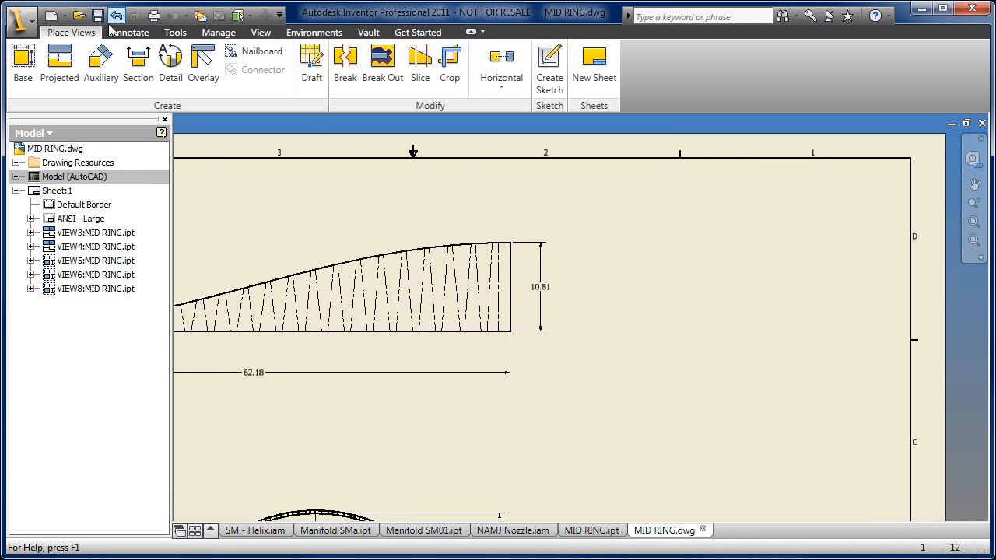
pyautogui.click(113, 31)
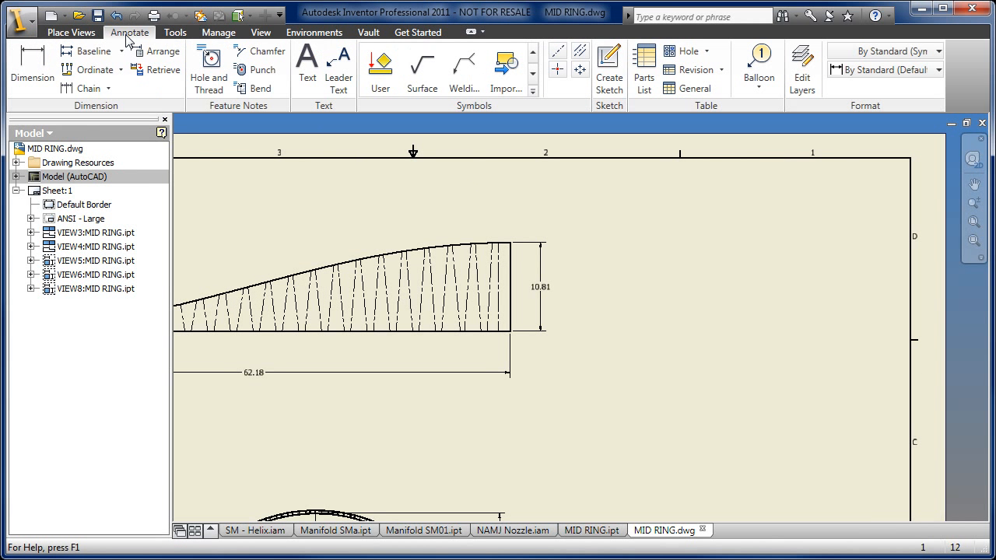
pyautogui.click(695, 89)
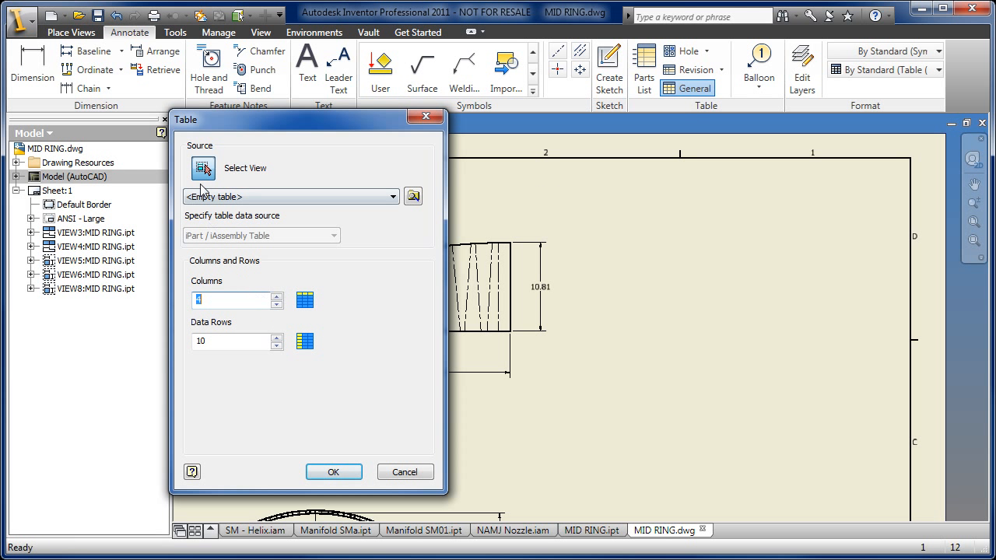
pyautogui.click(495, 246)
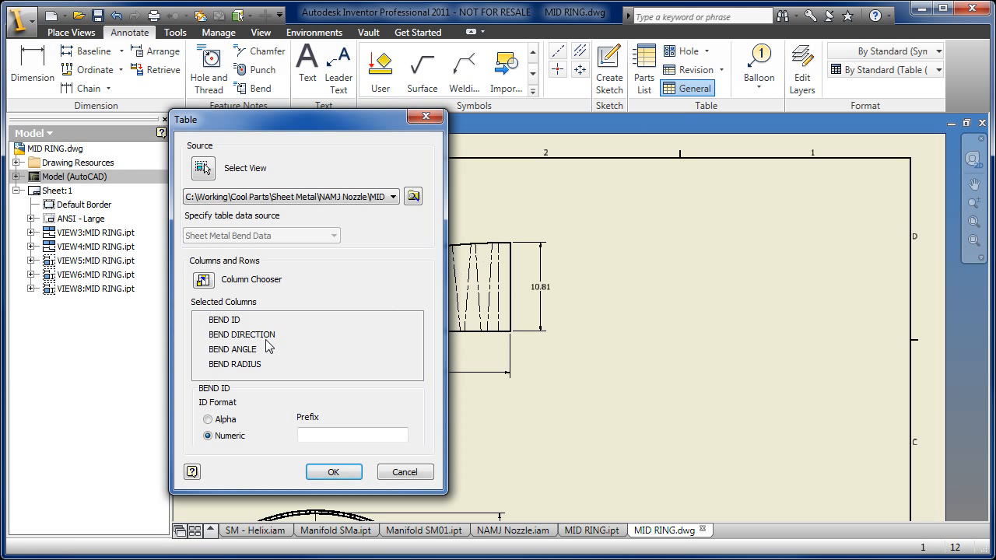
pyautogui.click(333, 472)
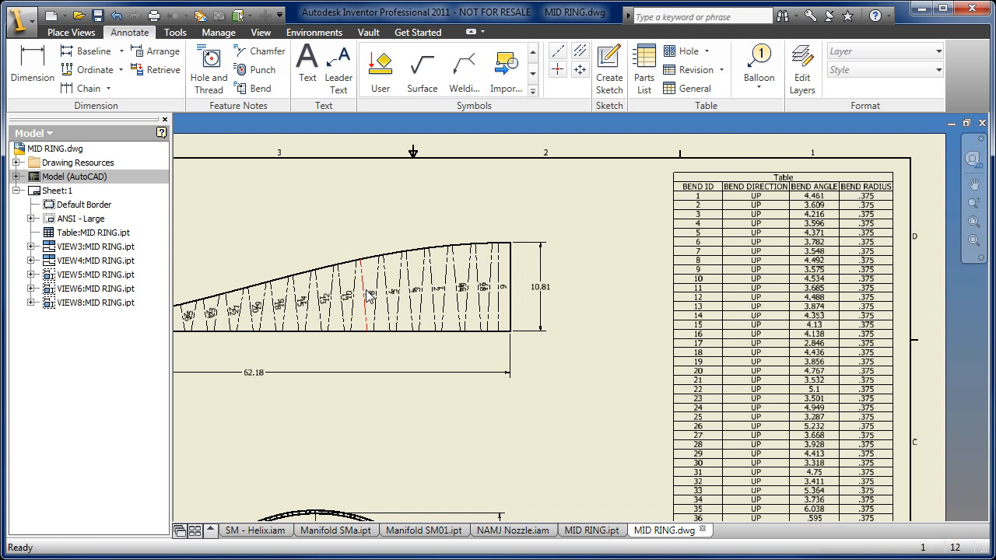
# - Move the bend 9 label above the flat pattern outline and the bend 8 label below it
pyautogui.scroll(5, 371, 296)
pyautogui.moveTo(354, 294); pyautogui.dragTo(335, 147)
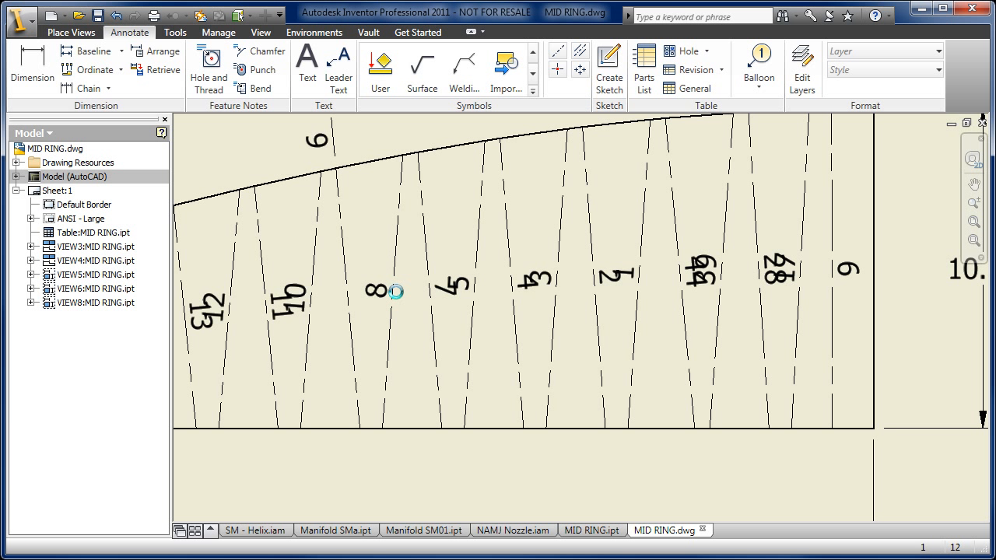
pyautogui.moveTo(394, 298); pyautogui.dragTo(378, 465)
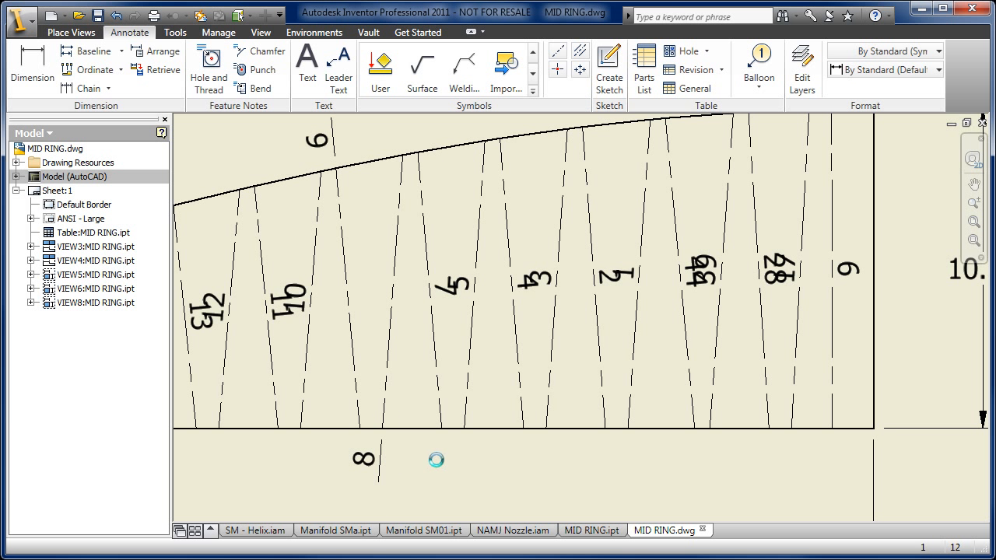
pyautogui.scroll(-4, 444, 460)
pyautogui.moveTo(449, 460); pyautogui.dragTo(503, 282, button='middle')
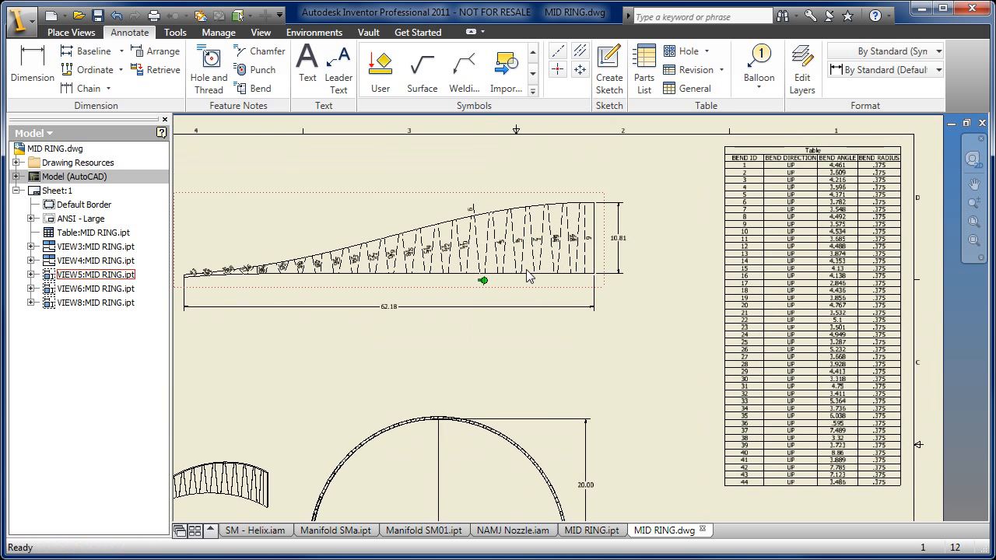
pyautogui.scroll(-3, 528, 277)
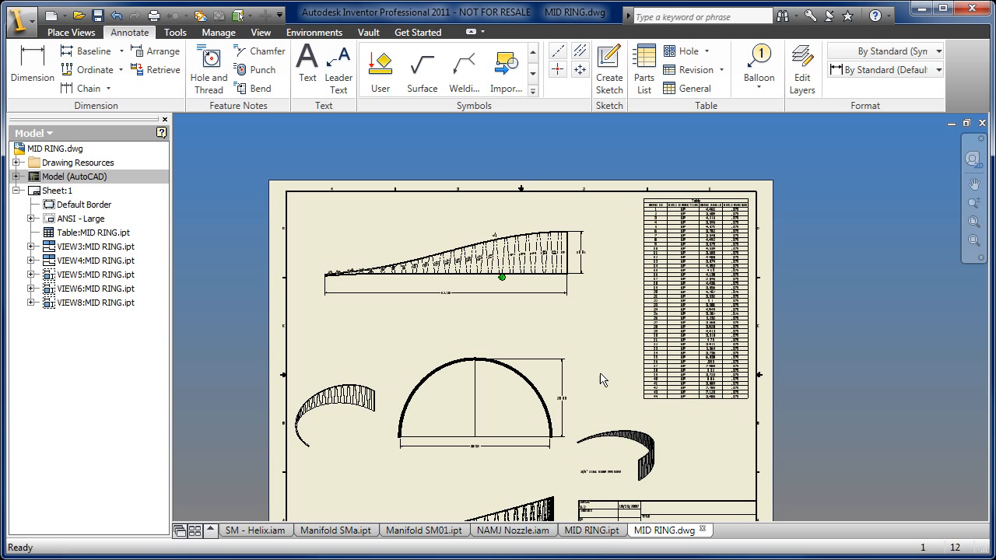
# - Close the MID RING drawing and the MID RING part without saving changes
pyautogui.click(982, 123)
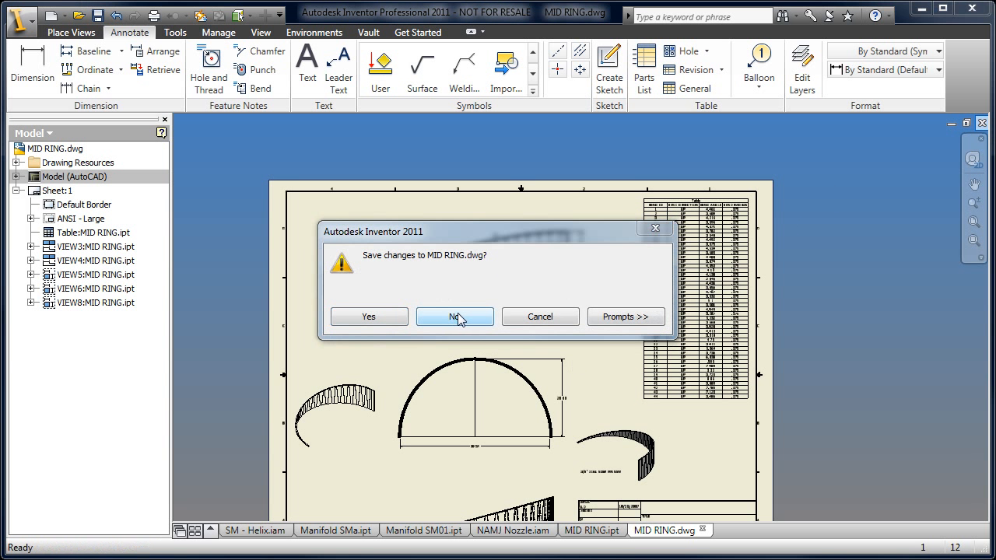
pyautogui.click(453, 314)
pyautogui.click(982, 123)
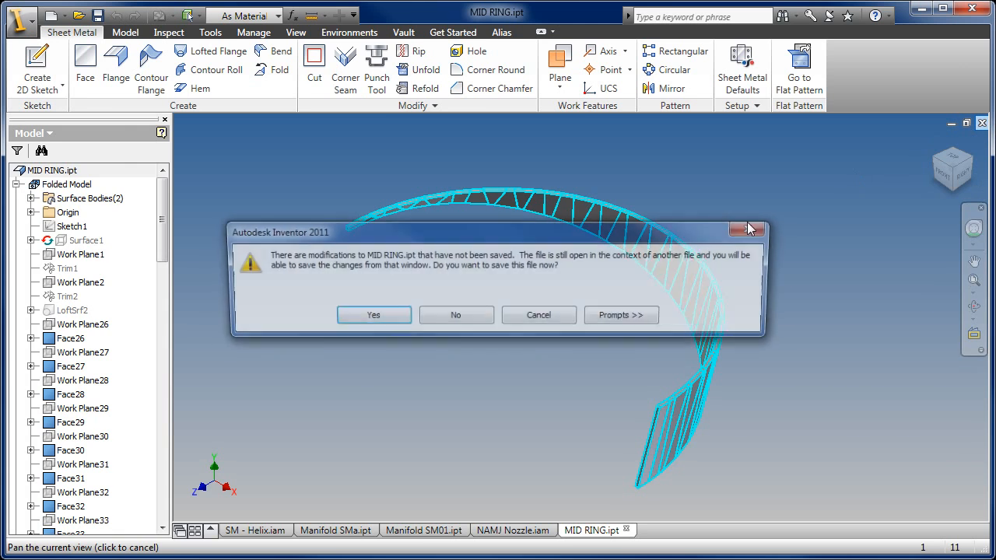
pyautogui.click(466, 319)
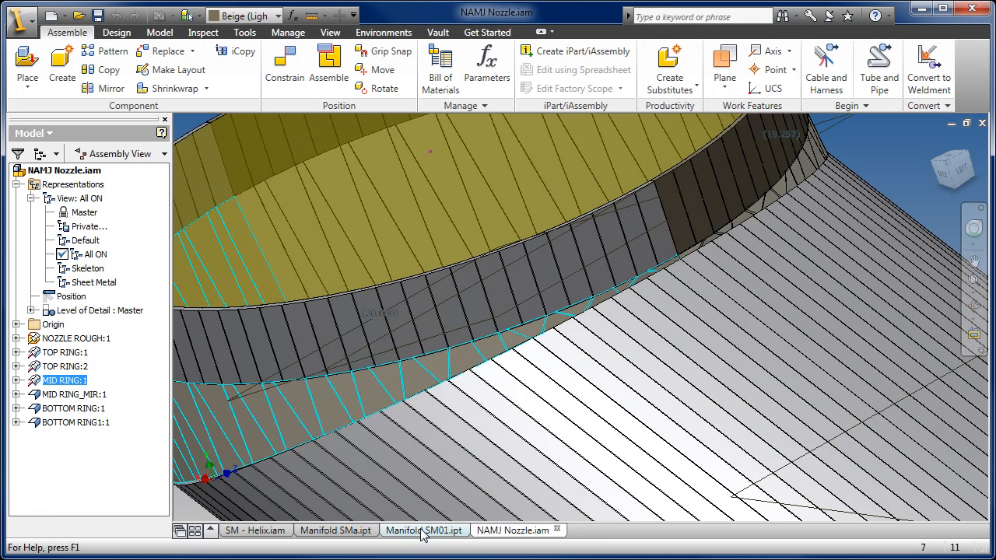
# - Switch to the Manifold SM01.ipt part and inspect its sheet metal transition faces from the side
pyautogui.click(434, 530)
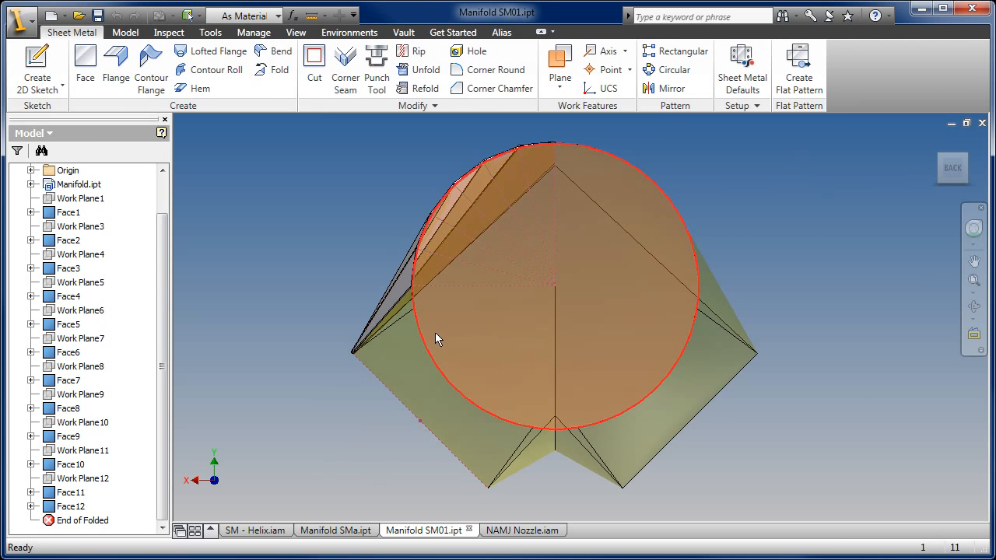
pyautogui.scroll(3, 455, 343)
pyautogui.press('F4')
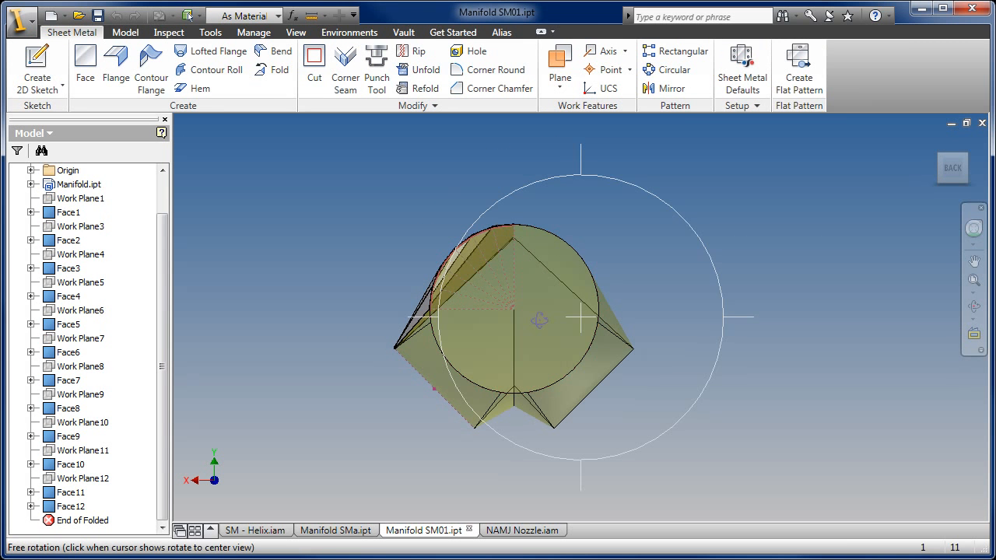
pyautogui.moveTo(513, 315); pyautogui.dragTo(746, 328)
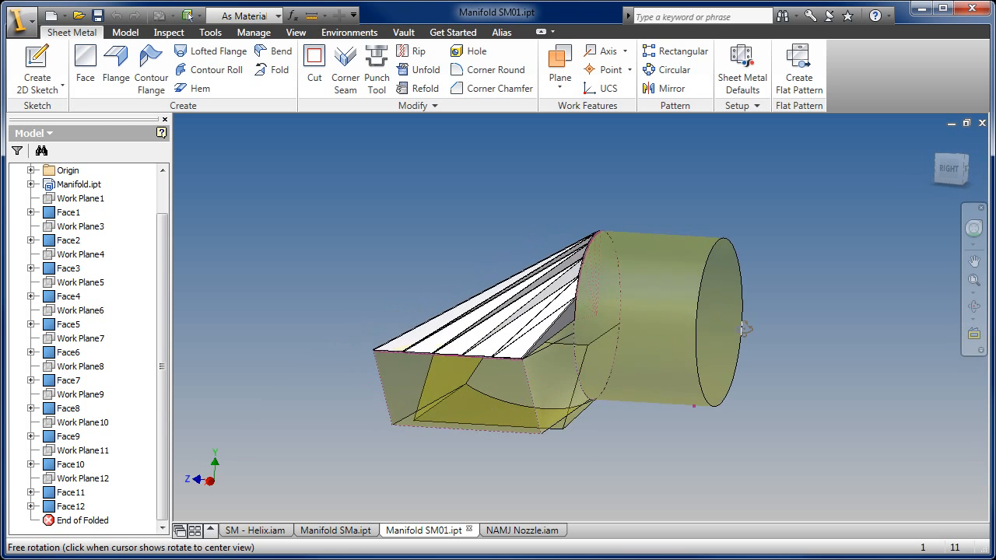
# - Examine the faceted transition faces of the Manifold SM01 part and the gaps between them from several angles
pyautogui.moveTo(607, 326); pyautogui.dragTo(796, 367)
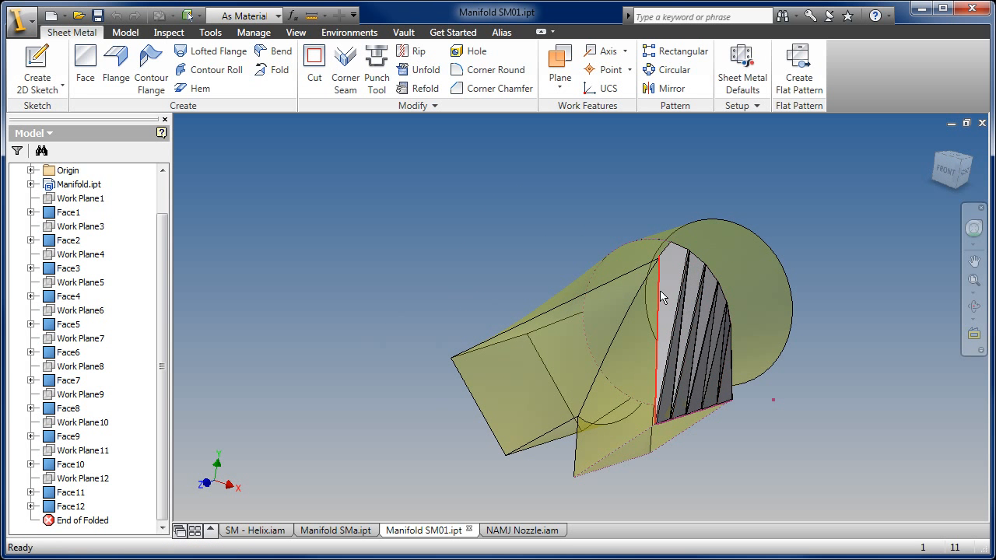
pyautogui.scroll(3, 674, 287)
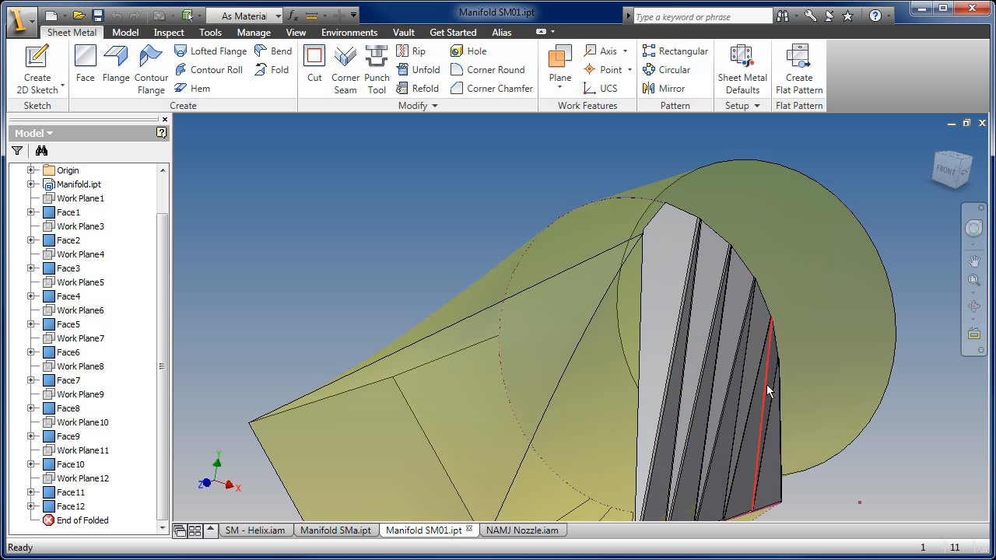
pyautogui.scroll(-3, 766, 387)
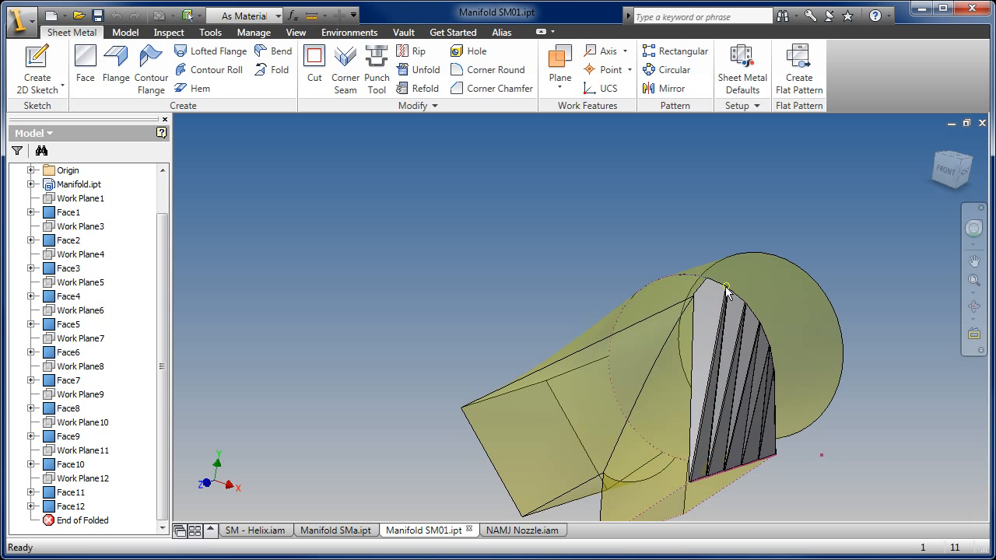
pyautogui.press('F4')
pyautogui.moveTo(674, 327); pyautogui.dragTo(428, 451)
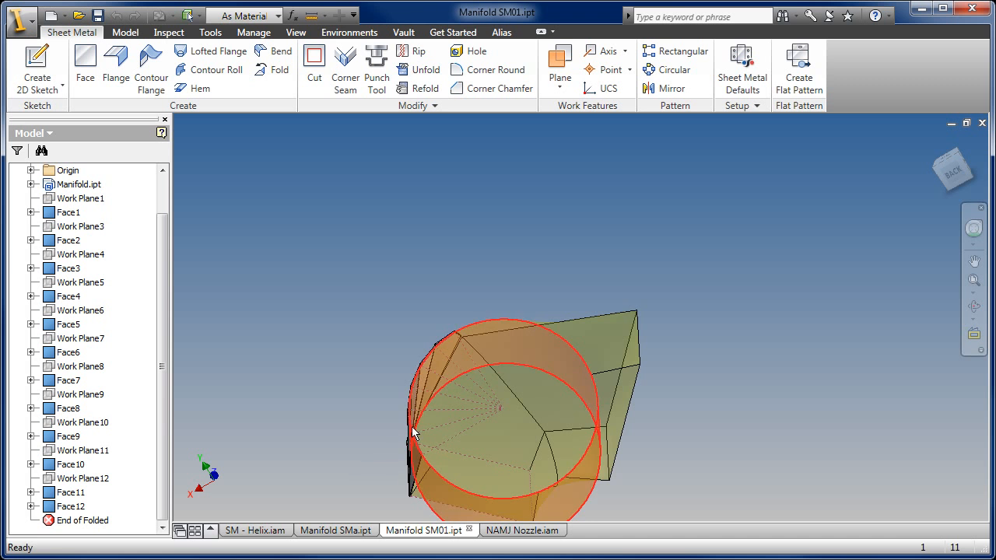
pyautogui.press('F4')
pyautogui.moveTo(473, 340); pyautogui.dragTo(815, 311)
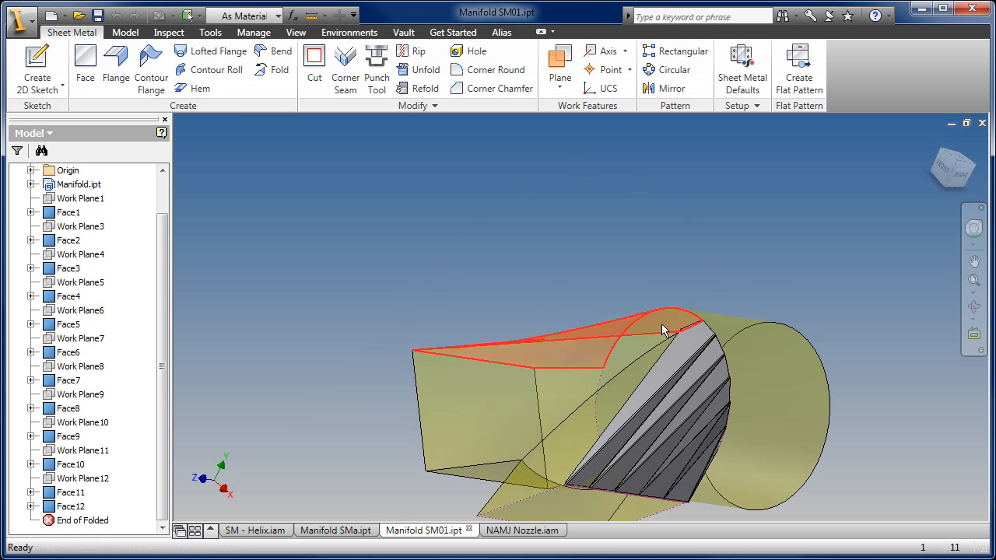
pyautogui.moveTo(661, 325); pyautogui.dragTo(585, 248, button='middle')
pyautogui.press('F4')
pyautogui.moveTo(616, 310); pyautogui.dragTo(648, 347)
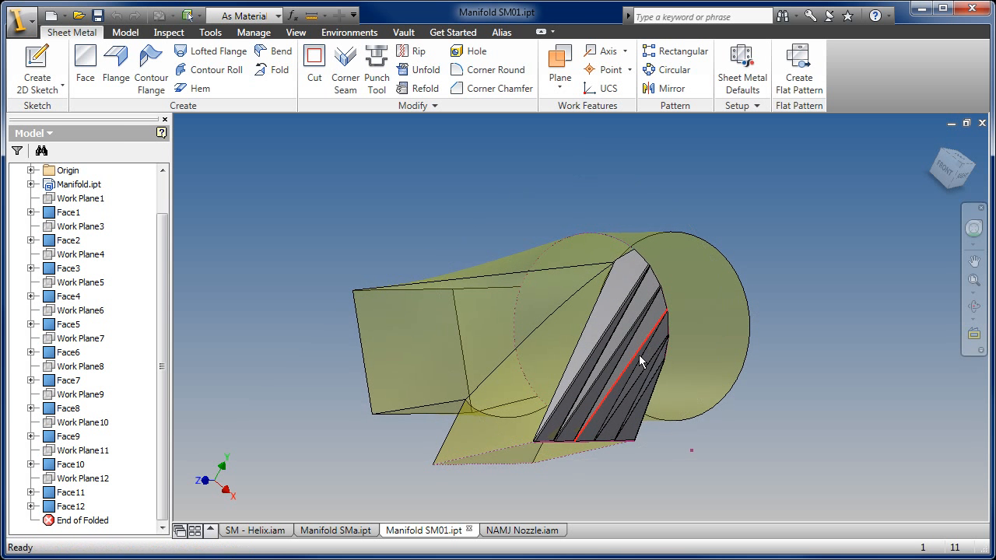
# - Switch to the Manifold SMa.ipt part and hide the surface body Srf1 so only the skeleton sketches remain
pyautogui.click(335, 530)
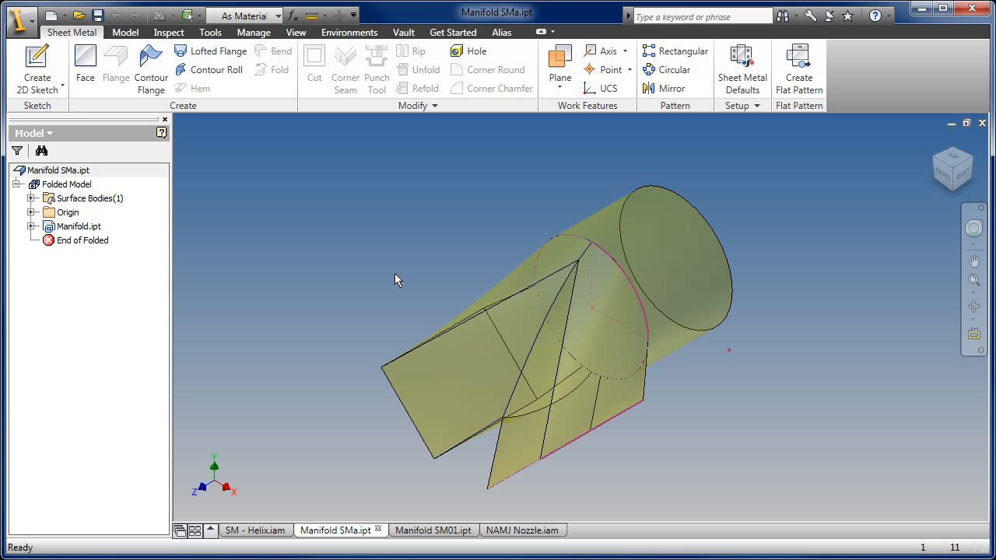
pyautogui.moveTo(643, 382); pyautogui.dragTo(640, 404, button='middle')
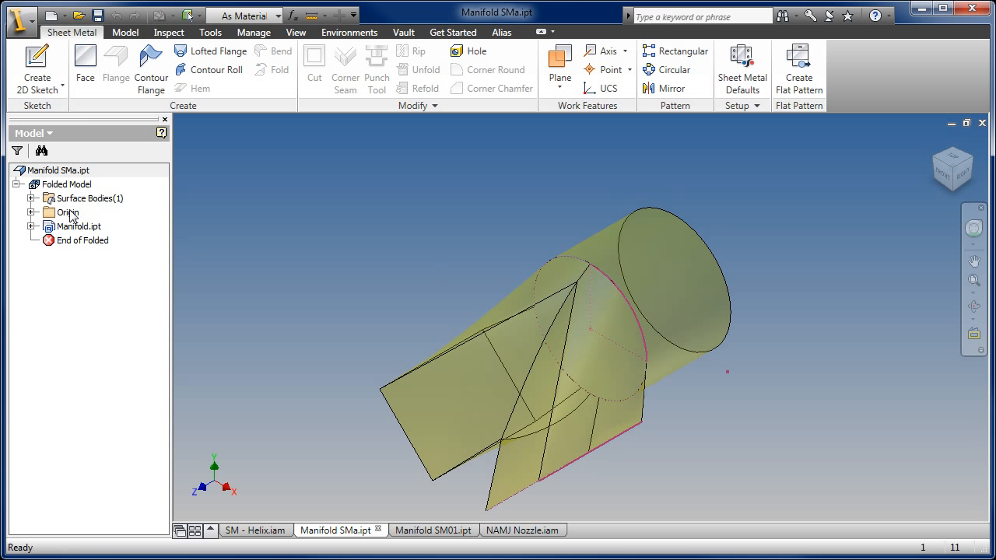
pyautogui.click(30, 199)
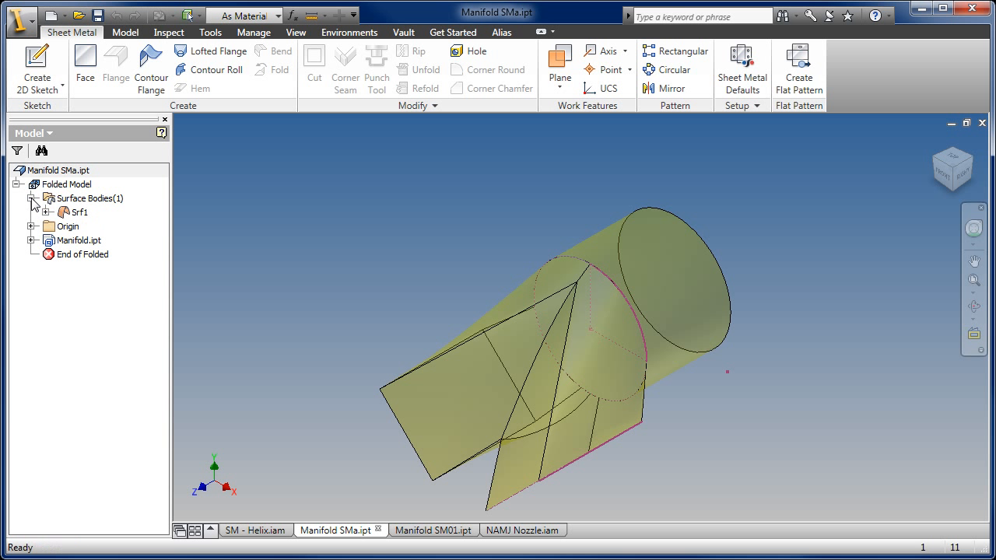
pyautogui.rightClick(74, 215)
pyautogui.click(101, 287)
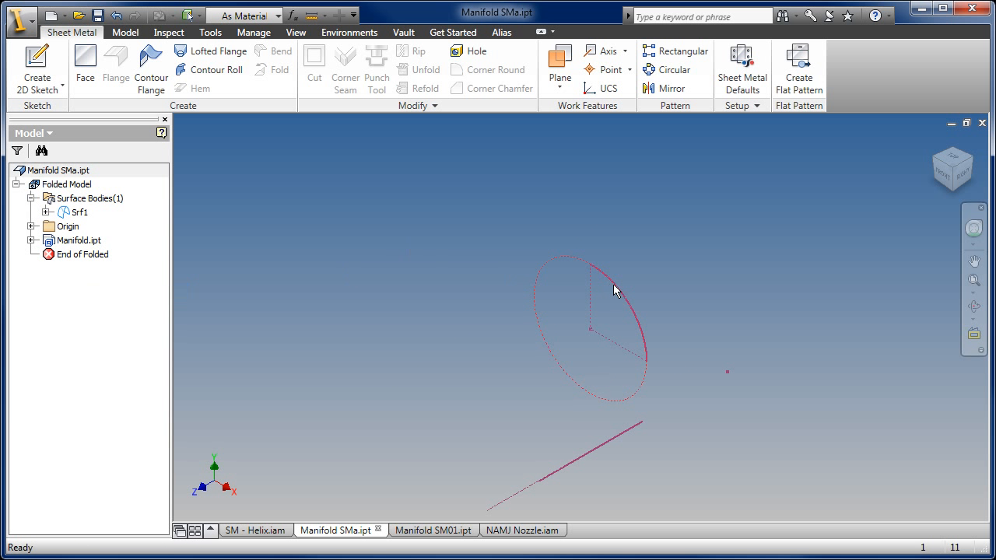
pyautogui.moveTo(579, 400); pyautogui.dragTo(571, 351, button='middle')
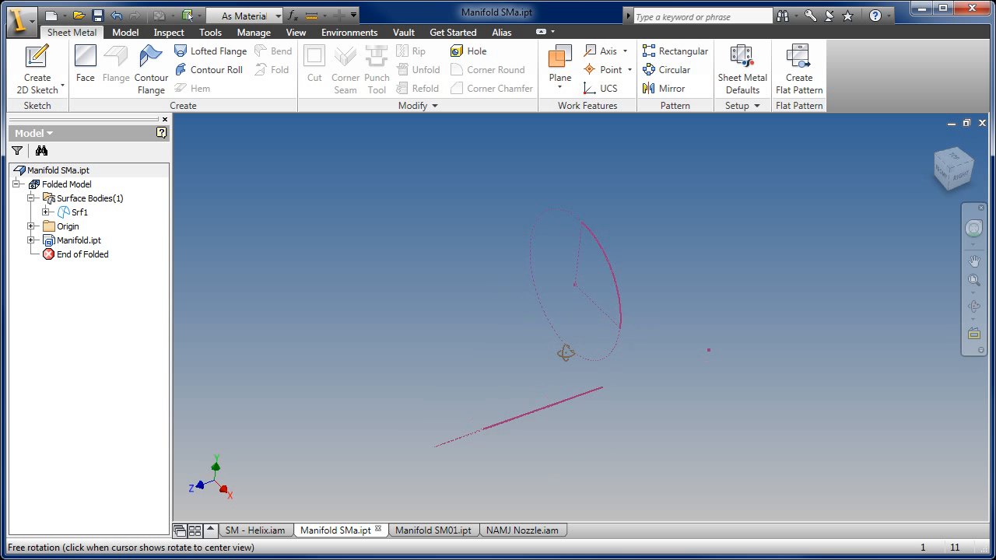
pyautogui.click(208, 51)
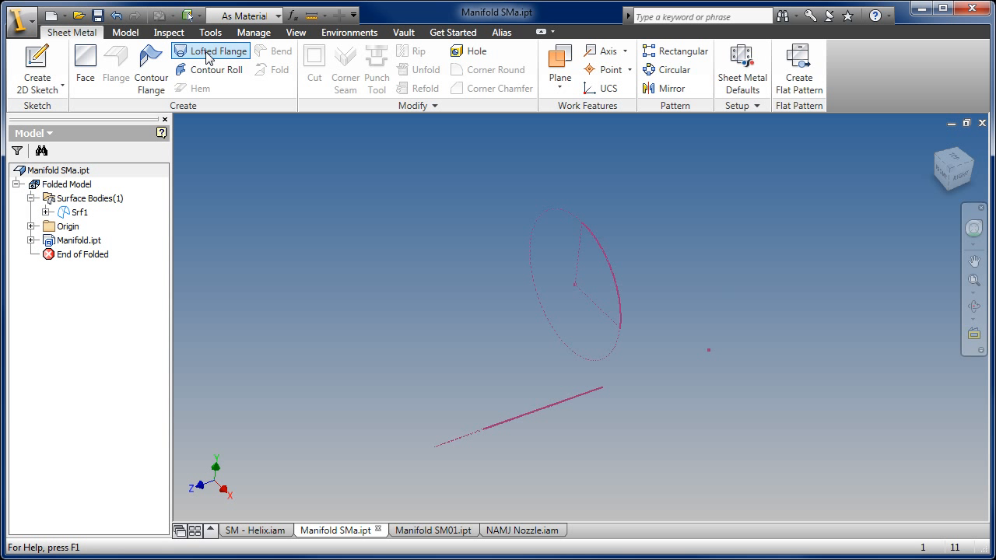
pyautogui.click(529, 418)
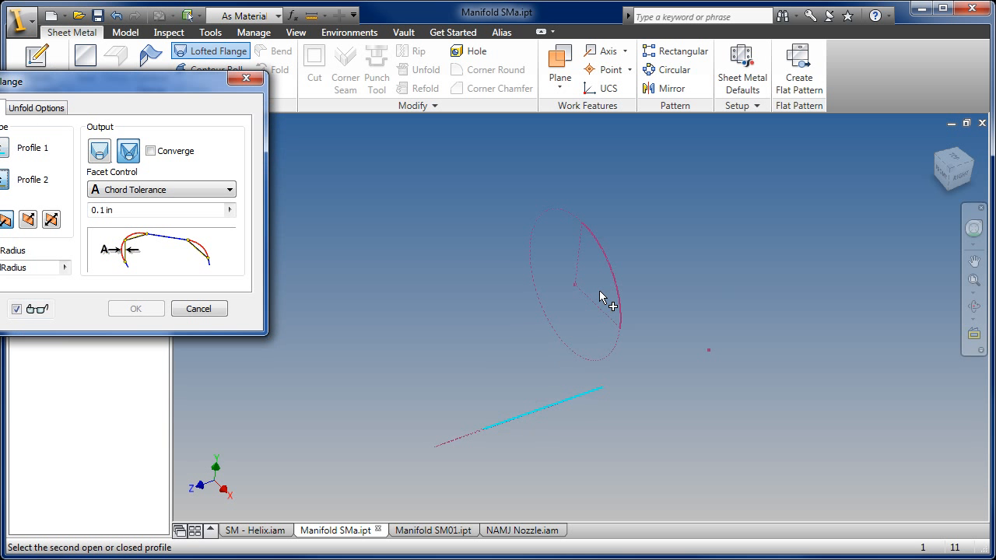
pyautogui.moveTo(154, 89); pyautogui.dragTo(270, 110)
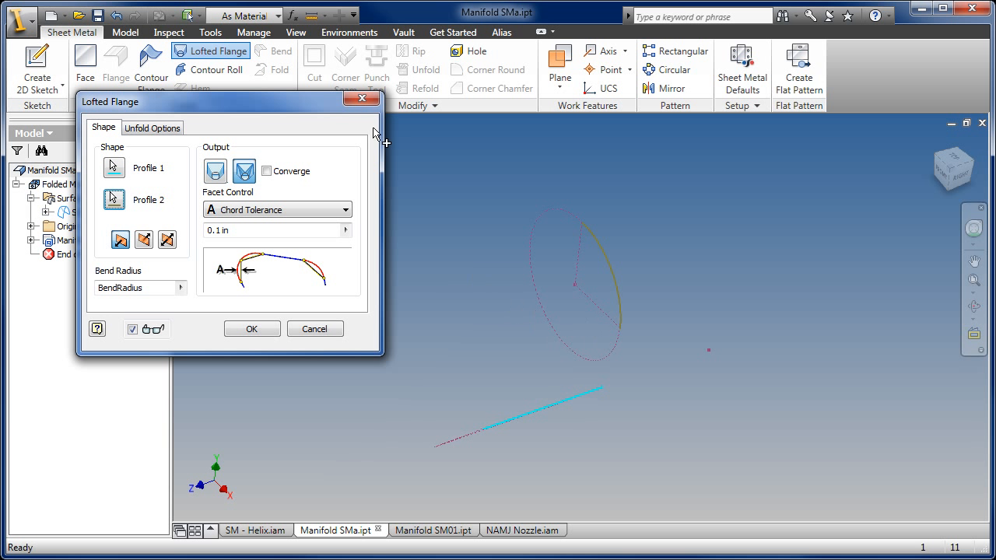
pyautogui.moveTo(260, 101); pyautogui.dragTo(290, 107)
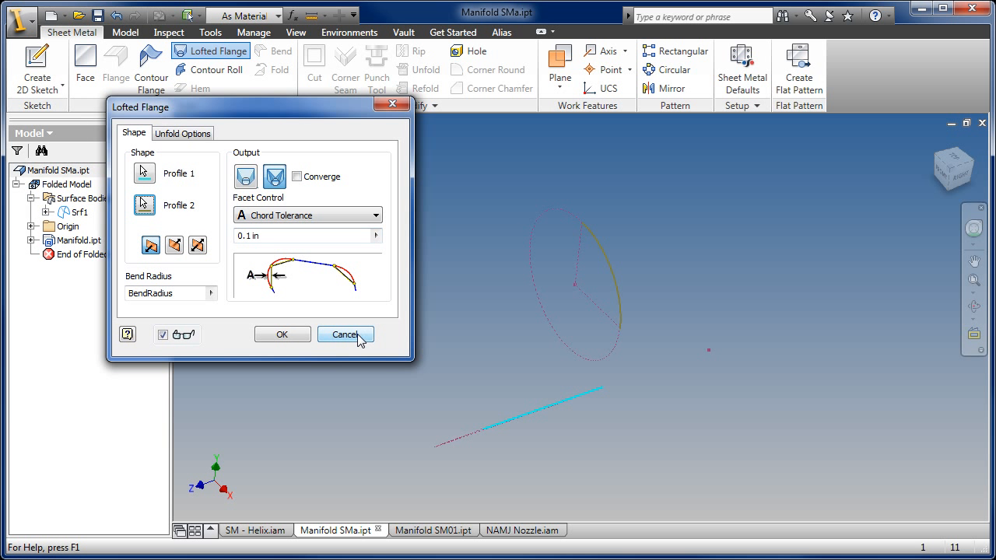
pyautogui.click(345, 335)
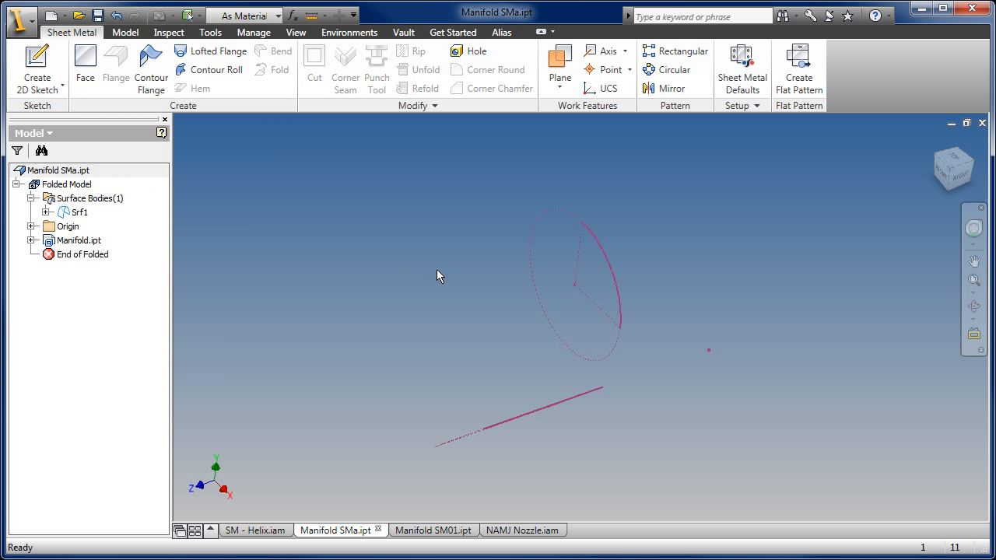
# - Show the faceted profile Sketch3 under the derived Manifold.ipt and hide the smooth arc profile Sketch4
pyautogui.moveTo(586, 325); pyautogui.dragTo(561, 299, button='middle')
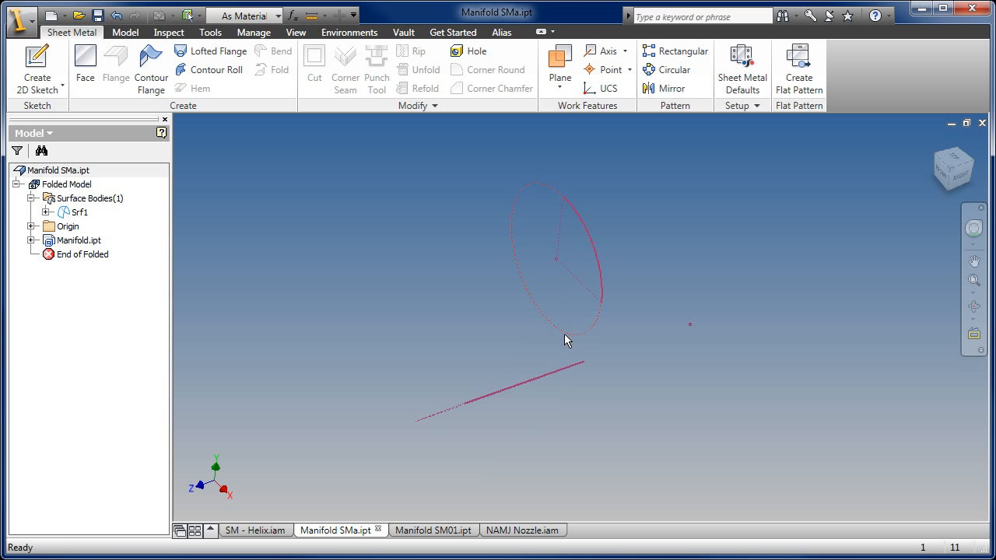
pyautogui.keyDown('shift'); pyautogui.moveTo(592, 354); pyautogui.dragTo(598, 397, button='middle'); pyautogui.keyUp('shift')
pyautogui.scroll(3, 619, 366)
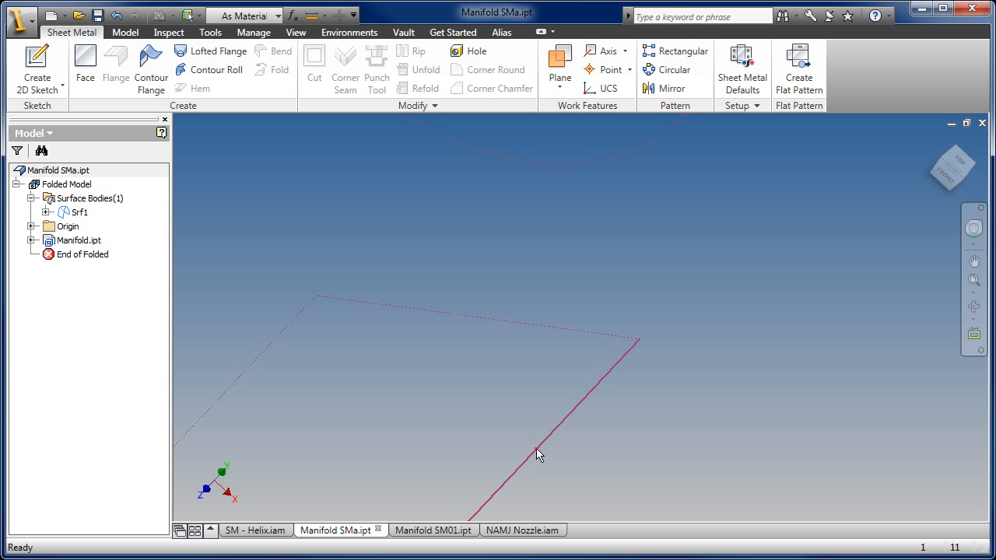
pyautogui.scroll(-2, 518, 418)
pyautogui.moveTo(521, 390); pyautogui.dragTo(560, 287, button='middle')
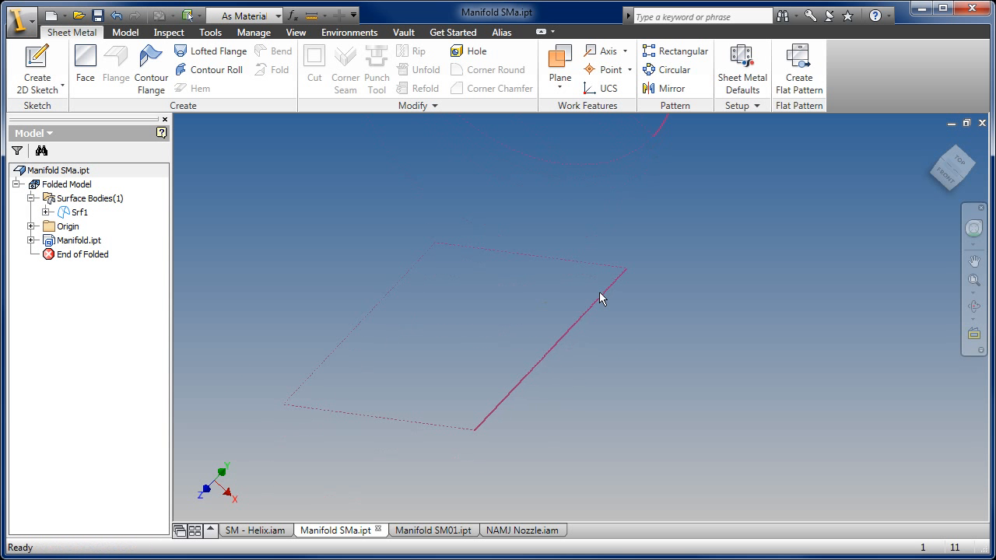
pyautogui.moveTo(545, 334)
pyautogui.mouseDown(button='middle')
pyautogui.moveTo(520, 382)
pyautogui.moveTo(586, 377)
pyautogui.mouseUp(button='middle')
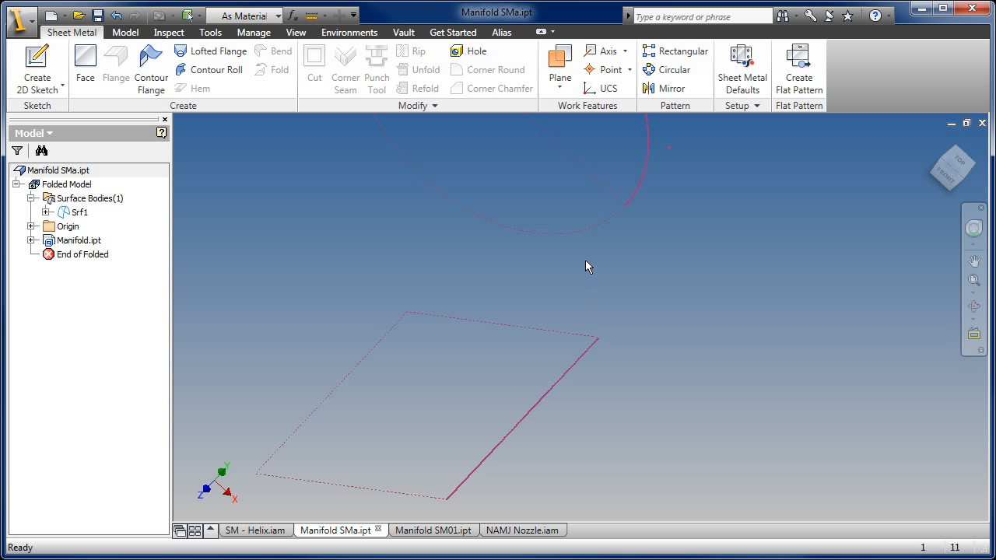
pyautogui.click(31, 241)
pyautogui.rightClick(81, 284)
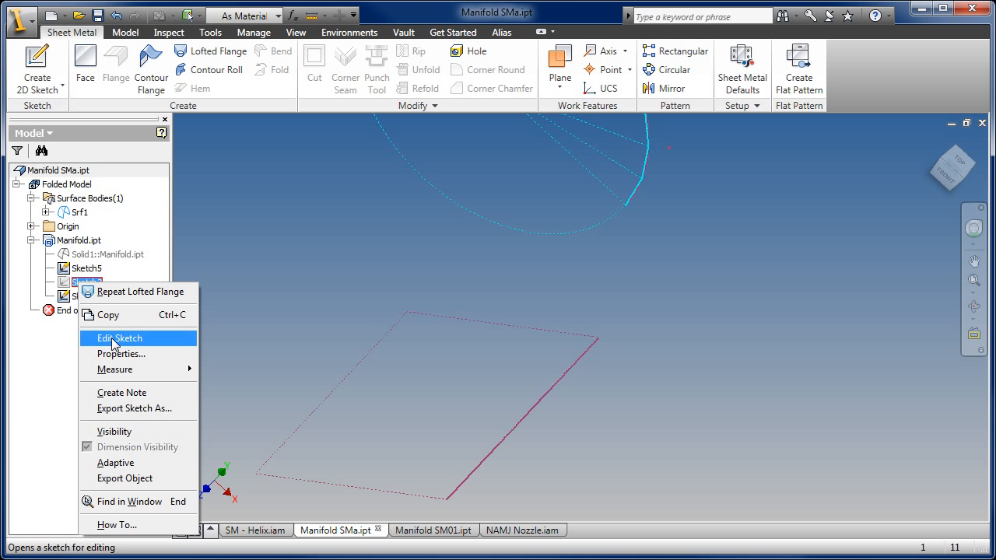
pyautogui.click(115, 432)
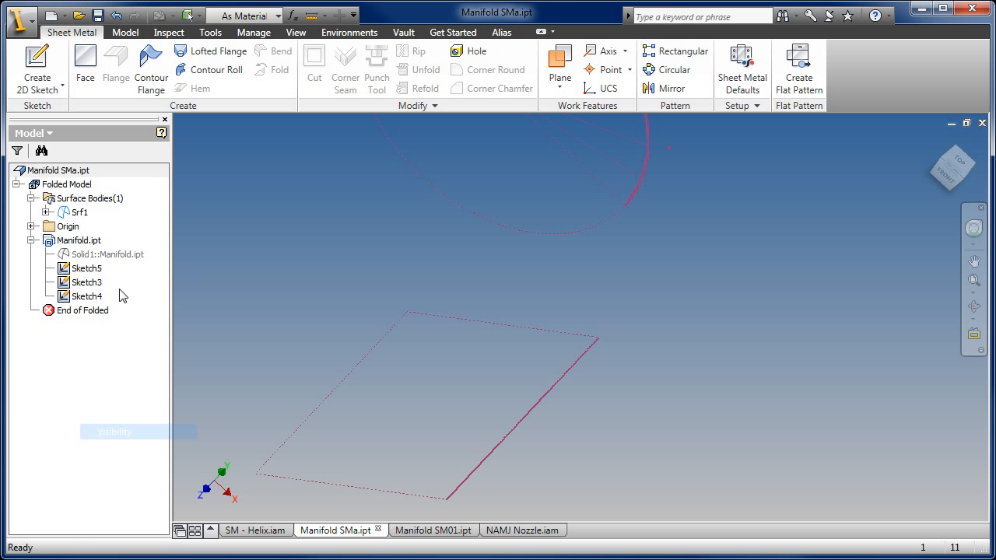
pyautogui.rightClick(73, 299)
pyautogui.click(109, 444)
# - Create a work plane through the end point of the rectangular base's solid line and the lowest facet segment of the arc
pyautogui.moveTo(660, 190); pyautogui.dragTo(599, 321, button='middle')
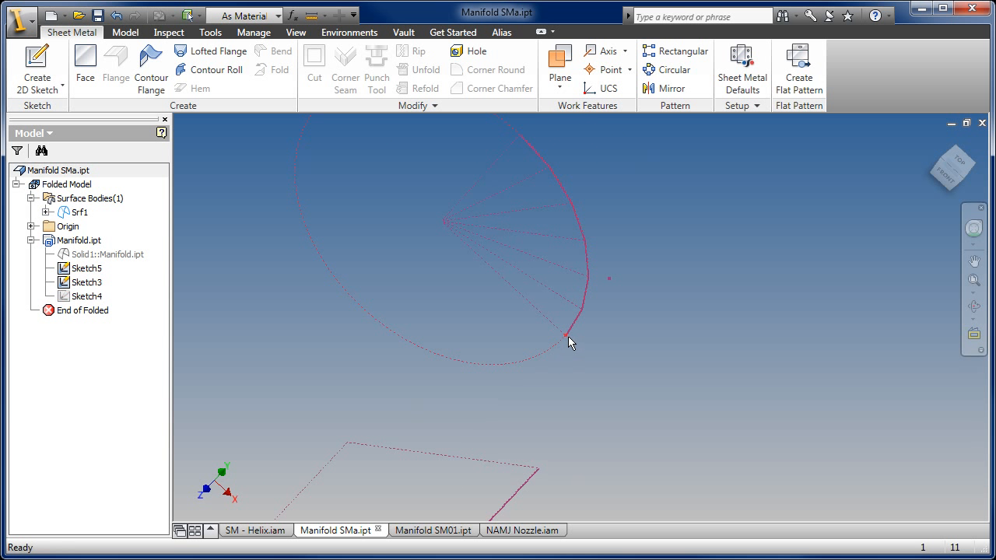
pyautogui.scroll(-3, 573, 325)
pyautogui.scroll(2, 583, 308)
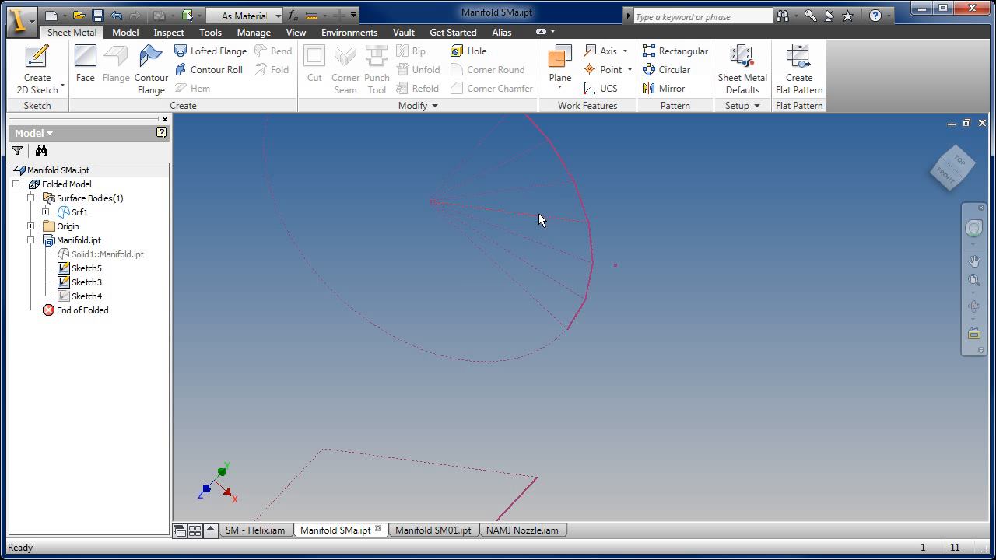
pyautogui.press('F4')
pyautogui.moveTo(598, 358)
pyautogui.mouseDown()
pyautogui.moveTo(562, 317)
pyautogui.moveTo(608, 272)
pyautogui.mouseUp()
pyautogui.click(560, 62)
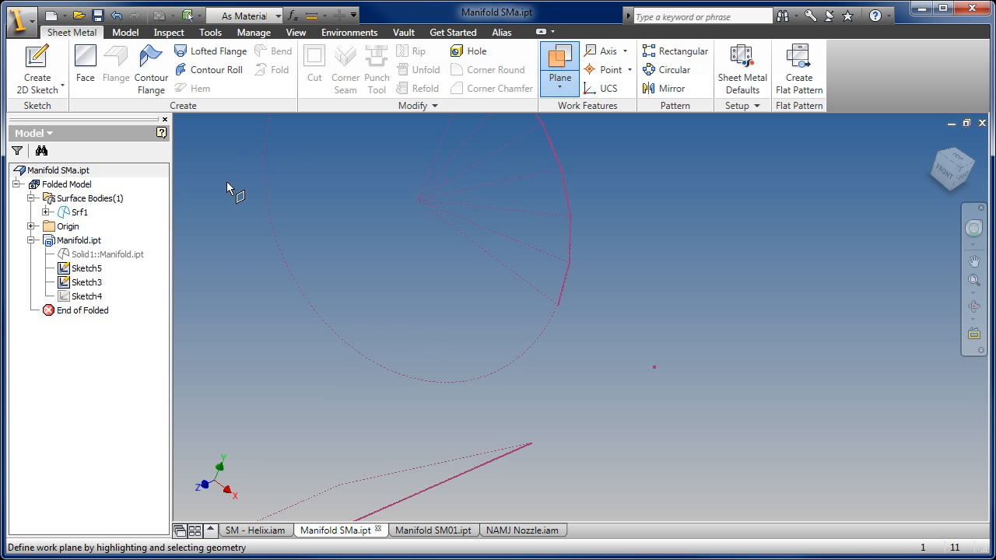
pyautogui.scroll(-4, 516, 440)
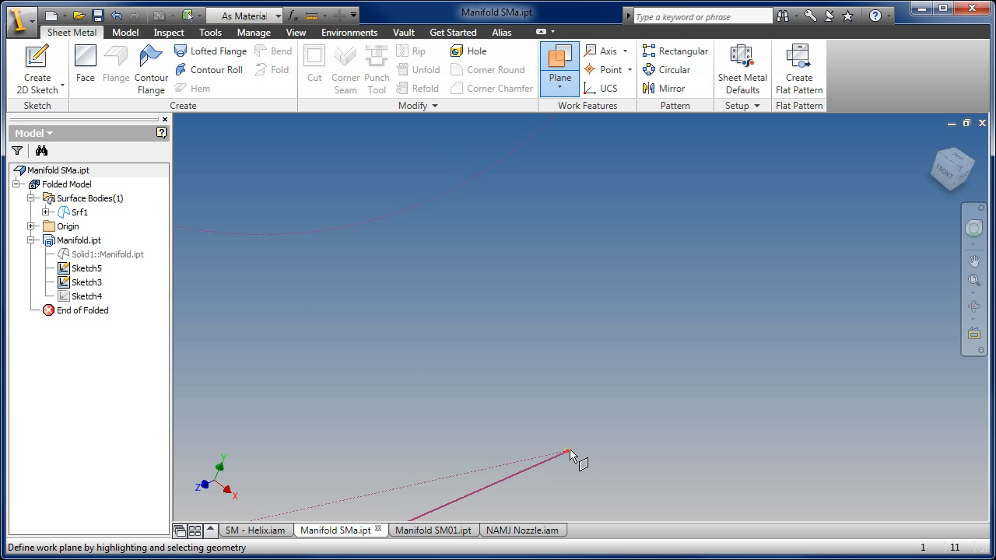
pyautogui.moveTo(611, 266); pyautogui.dragTo(572, 531, button='middle')
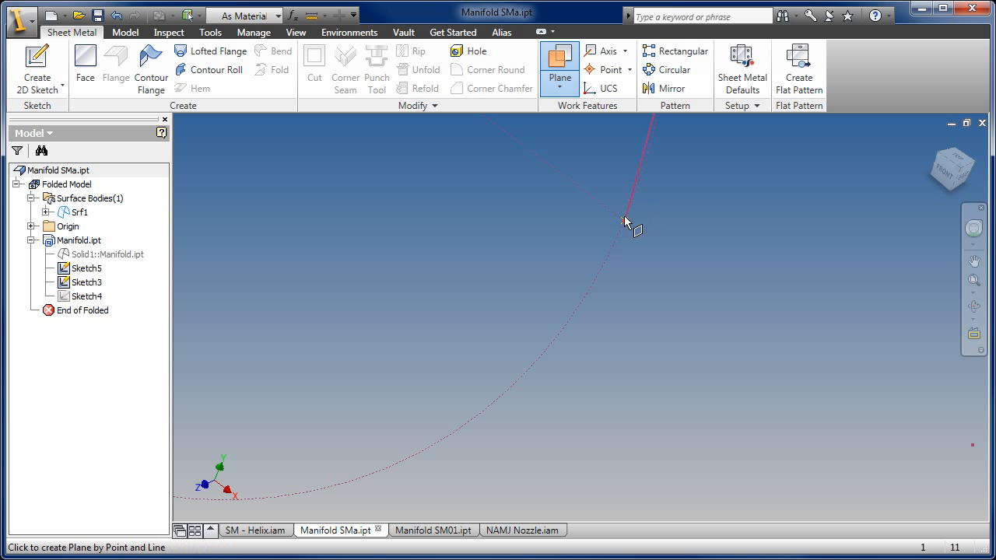
pyautogui.moveTo(660, 211); pyautogui.dragTo(607, 409, button='middle')
pyautogui.click(609, 288)
pyautogui.click(608, 286)
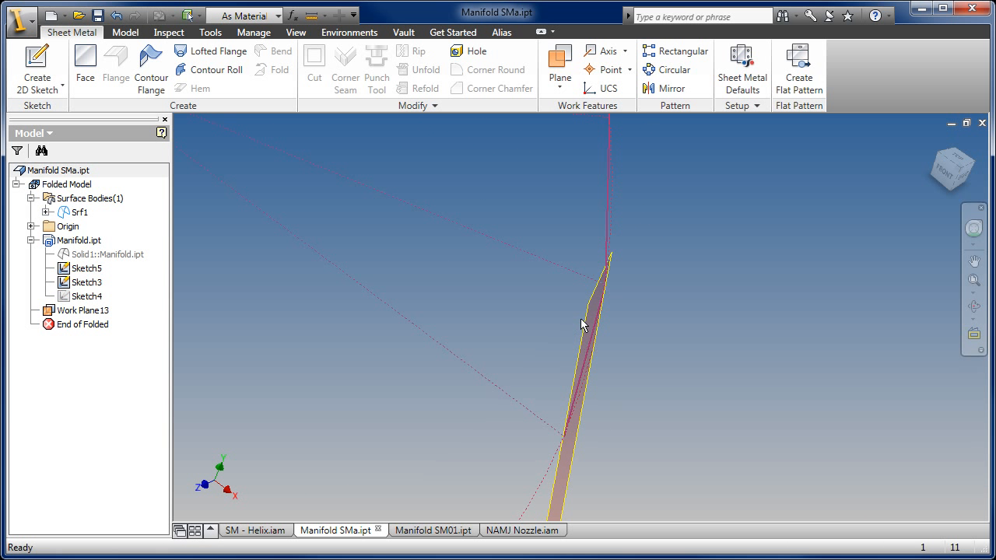
# - Create a new sketch on the new work plane between the facet segment and the base corner
pyautogui.scroll(-4, 585, 335)
pyautogui.press('F4')
pyautogui.moveTo(629, 361); pyautogui.dragTo(458, 328)
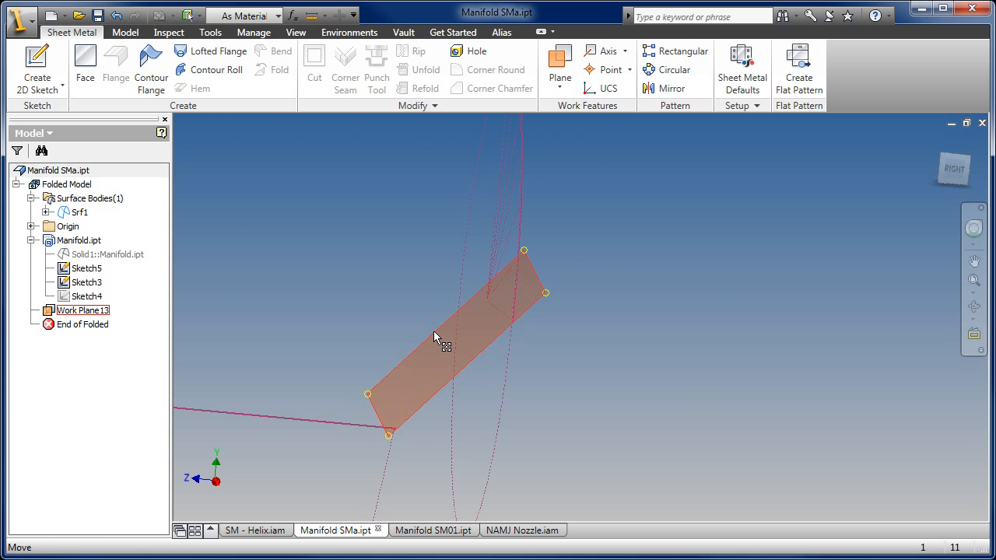
pyautogui.rightClick(434, 333)
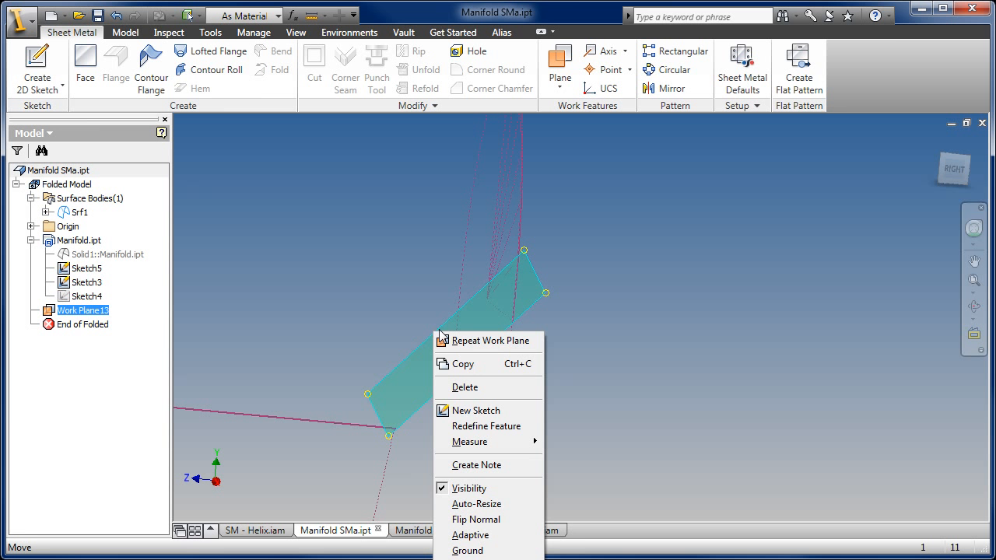
pyautogui.click(495, 411)
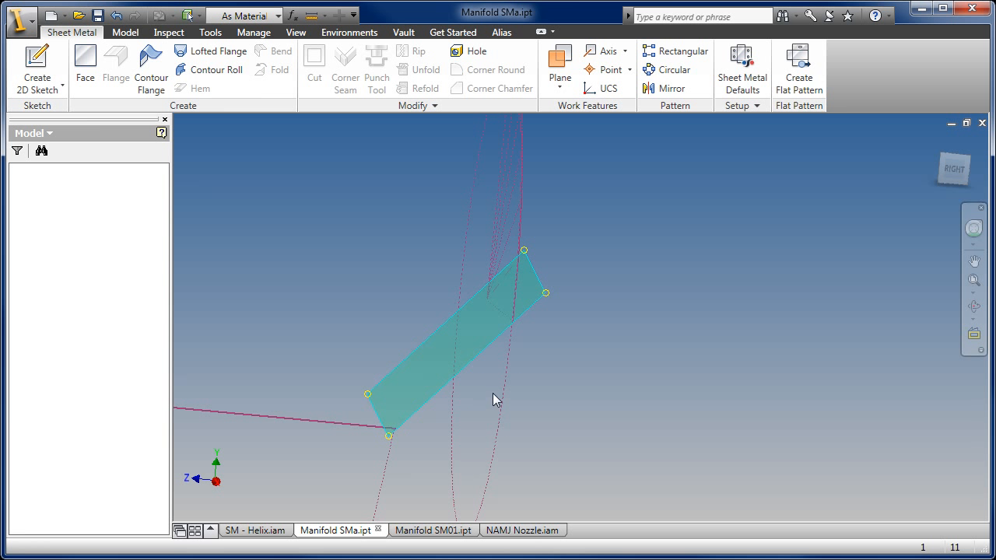
# - Project the skeleton geometry at the facet segment and the base corner into the new sketch
pyautogui.click(265, 66)
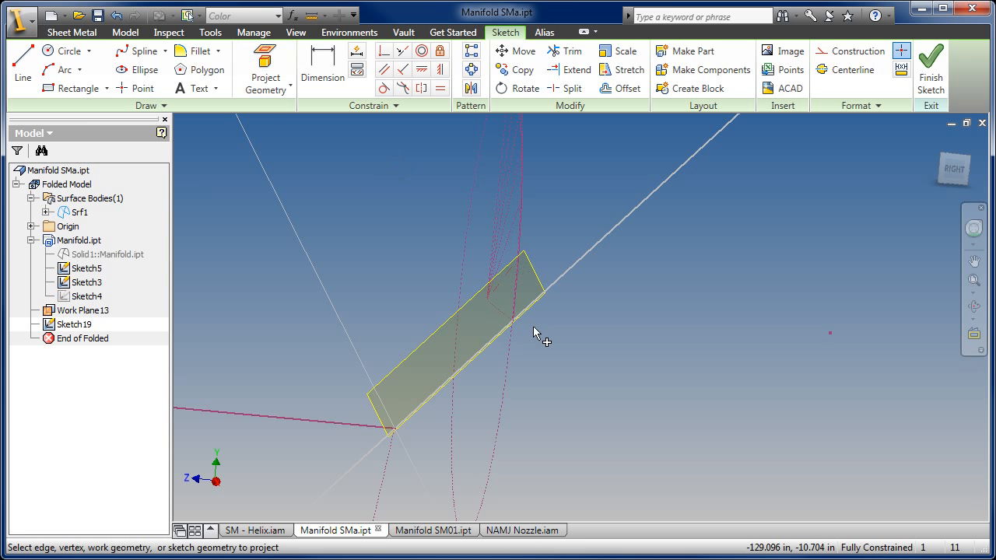
pyautogui.scroll(4, 518, 294)
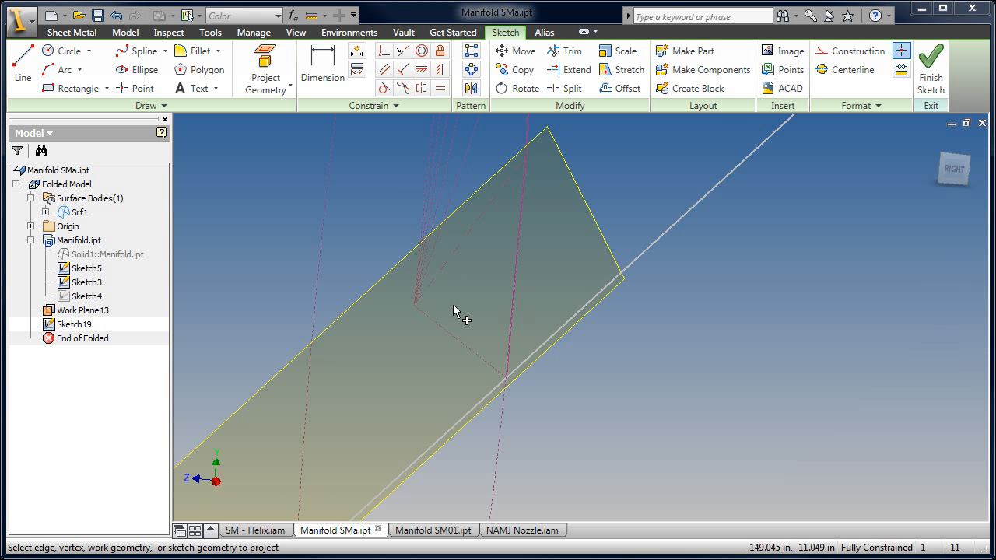
pyautogui.moveTo(449, 338); pyautogui.dragTo(532, 278, button='middle')
pyautogui.scroll(-3, 545, 271)
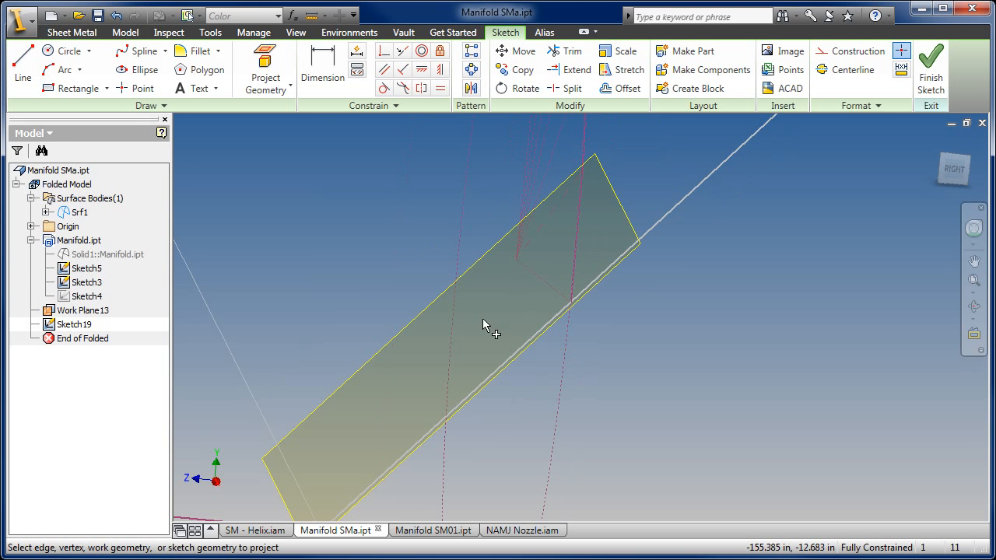
pyautogui.moveTo(366, 411); pyautogui.dragTo(419, 272, button='middle')
pyautogui.scroll(2, 389, 386)
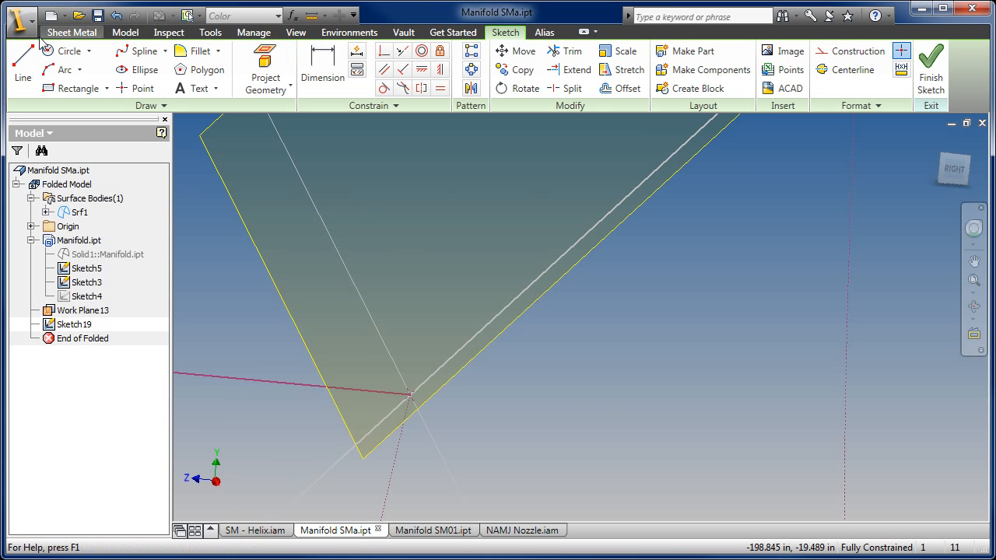
# - Draw a line from the projected base corner to the lower end of the projected facet segment
pyautogui.click(23, 66)
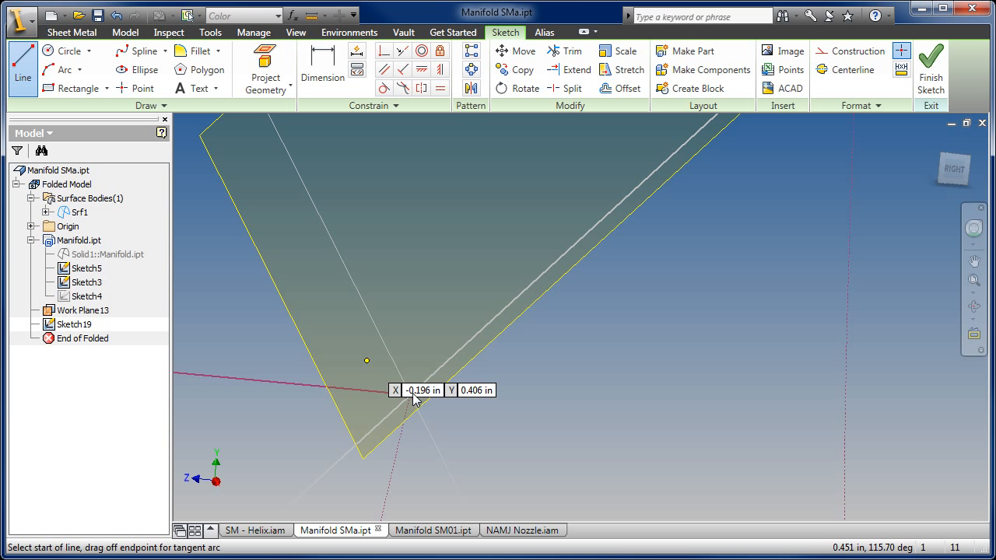
pyautogui.moveTo(403, 280); pyautogui.dragTo(373, 298, button='middle')
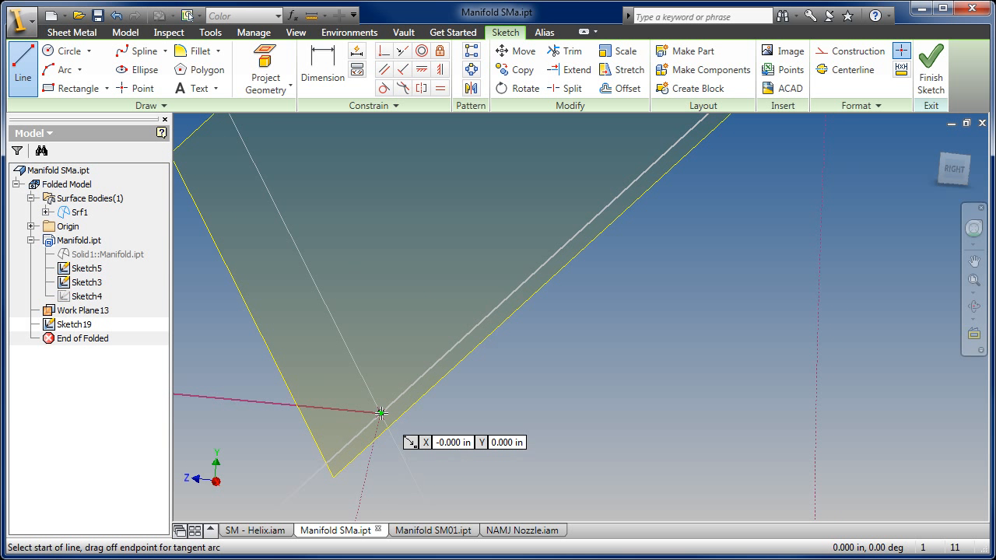
pyautogui.click(381, 413)
pyautogui.scroll(-5, 498, 278)
pyautogui.moveTo(518, 255); pyautogui.dragTo(300, 479, button='middle')
pyautogui.scroll(3, 586, 227)
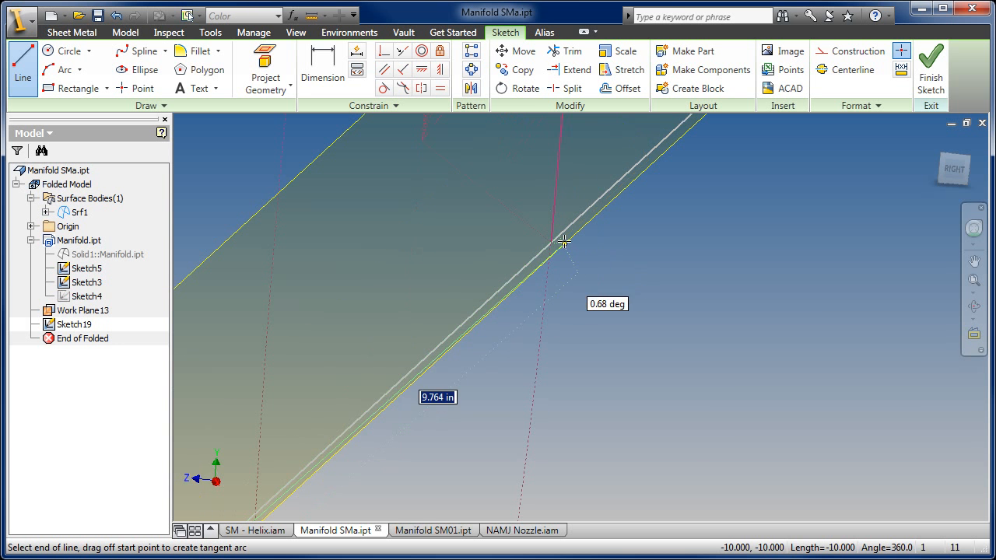
pyautogui.click(551, 241)
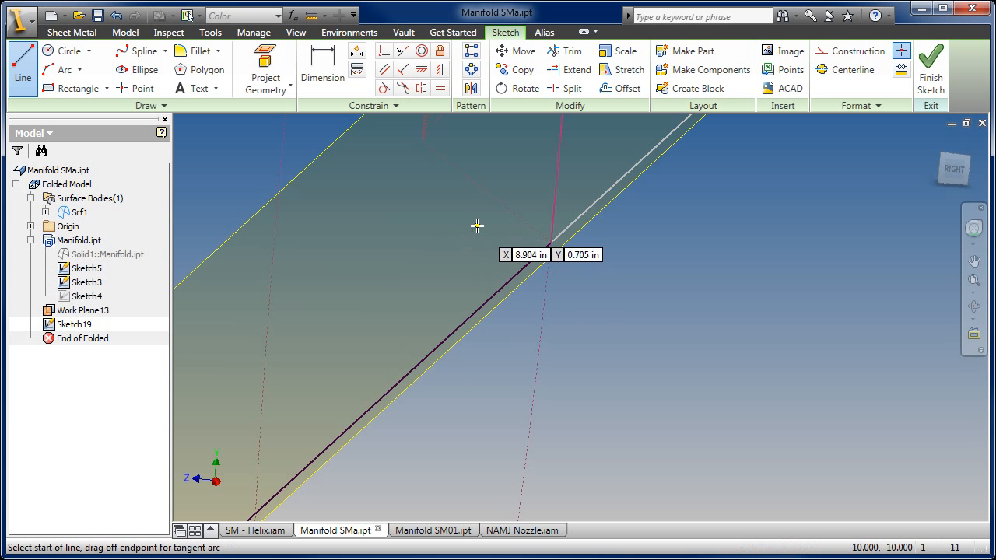
# - Draw a line from the facet segment's upper end down near the base corner and close it to the corner with a short line about 0.18 in long
pyautogui.moveTo(477, 233); pyautogui.dragTo(478, 382, button='middle')
pyautogui.moveTo(533, 166); pyautogui.dragTo(533, 305, button='middle')
pyautogui.scroll(3, 534, 304)
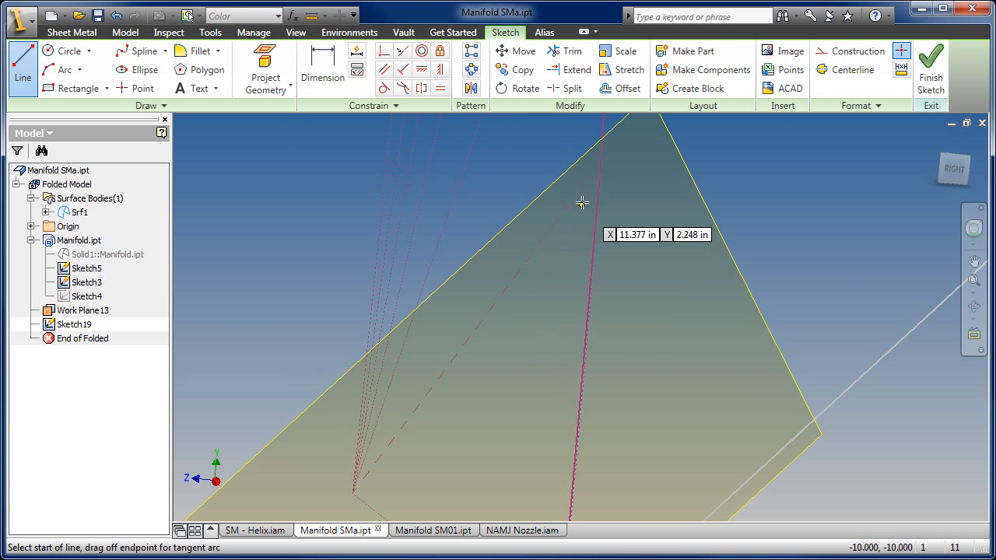
pyautogui.click(600, 161)
pyautogui.scroll(-5, 513, 319)
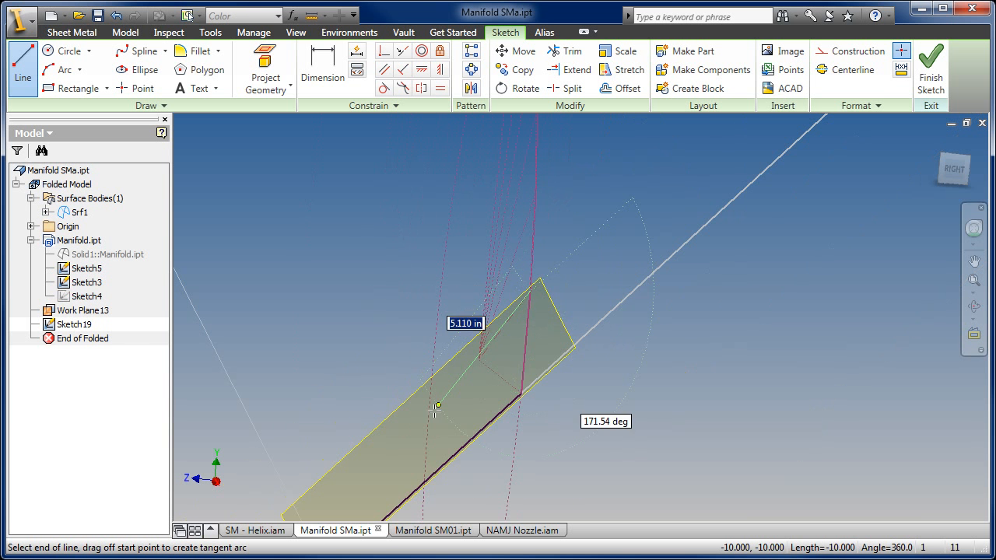
pyautogui.moveTo(361, 495); pyautogui.dragTo(504, 218, button='middle')
pyautogui.scroll(5, 456, 290)
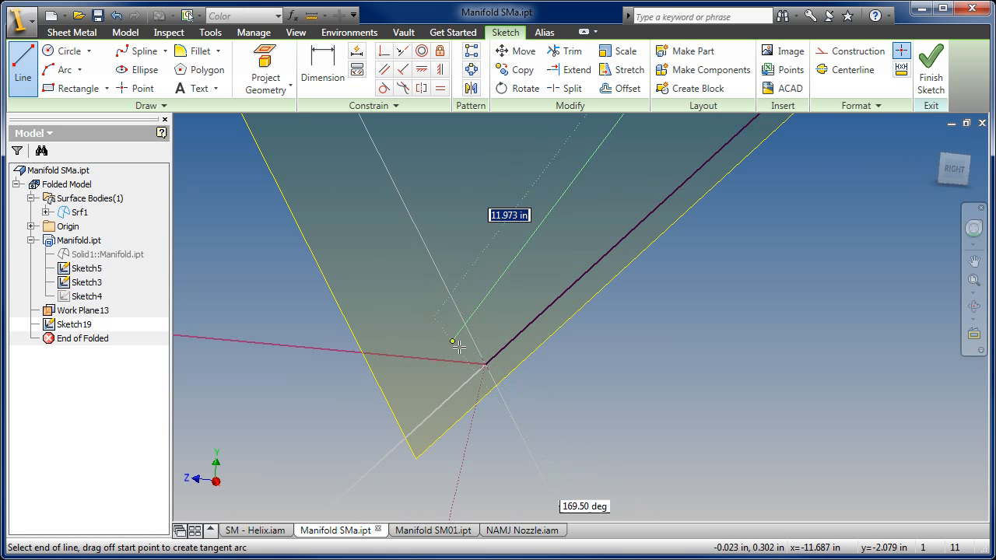
pyautogui.click(490, 325)
pyautogui.click(486, 364)
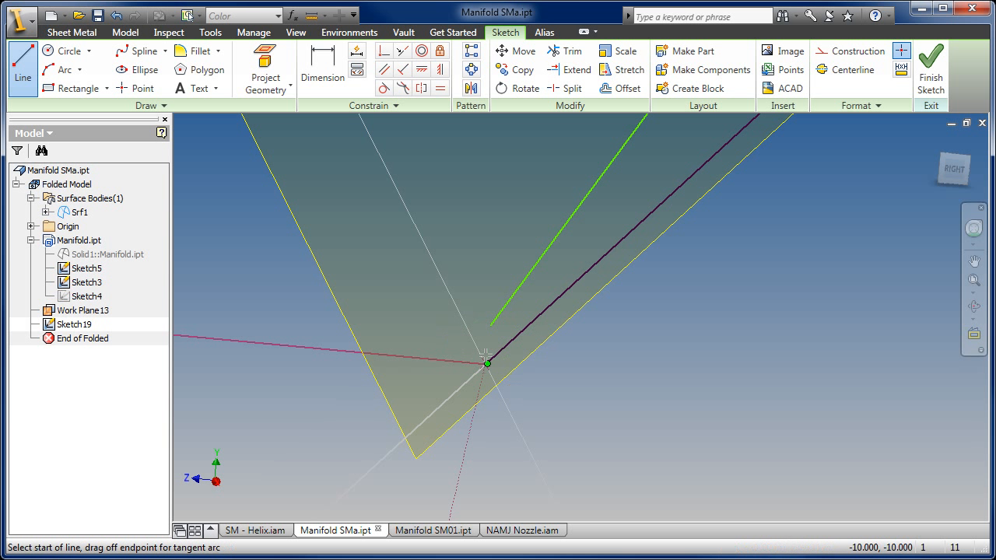
# - Make the short closing line perpendicular to the lower line at the base corner
pyautogui.click(402, 70)
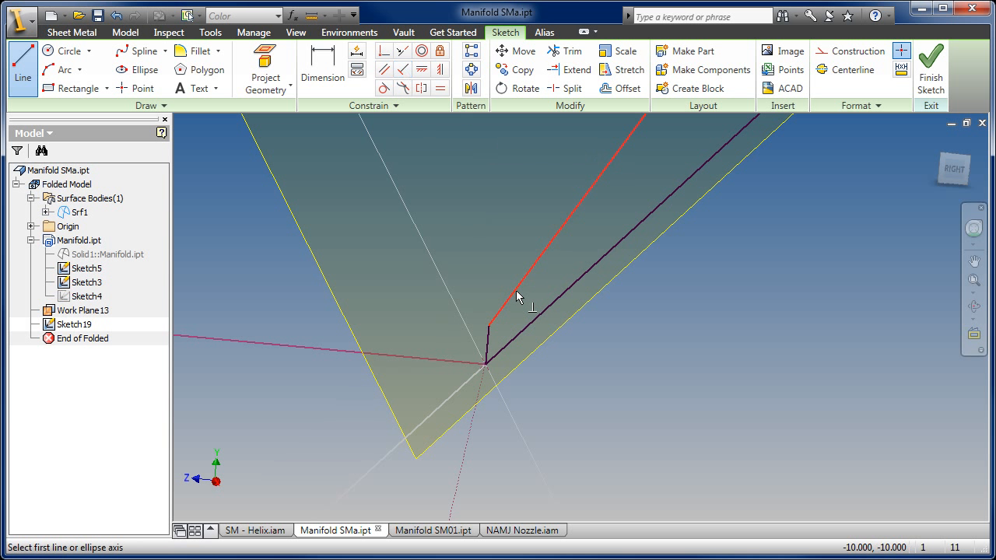
pyautogui.click(489, 340)
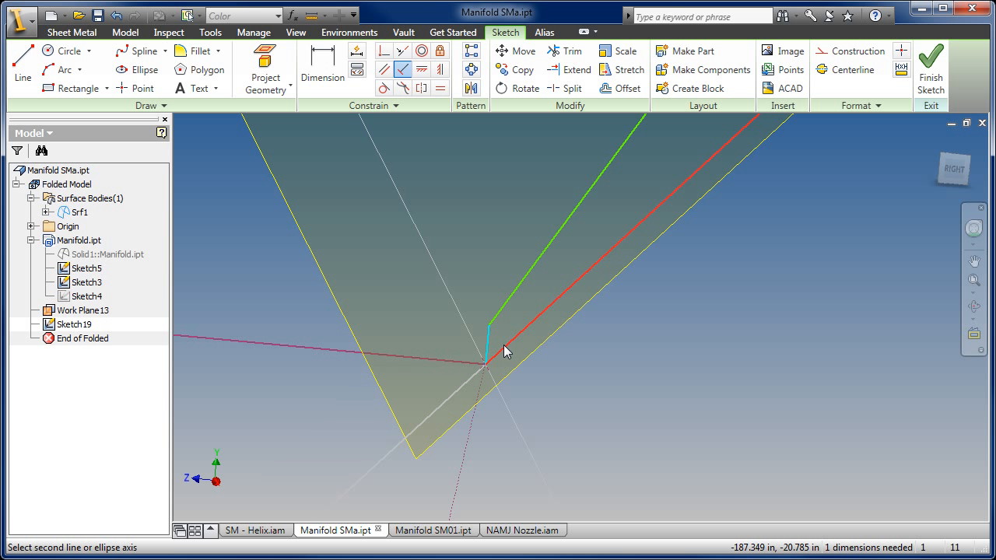
pyautogui.click(505, 335)
pyautogui.rightClick(505, 314)
pyautogui.click(534, 325)
# - Dimension the short closing line at the base corner and set it to .125 in
pyautogui.click(324, 68)
pyautogui.click(478, 350)
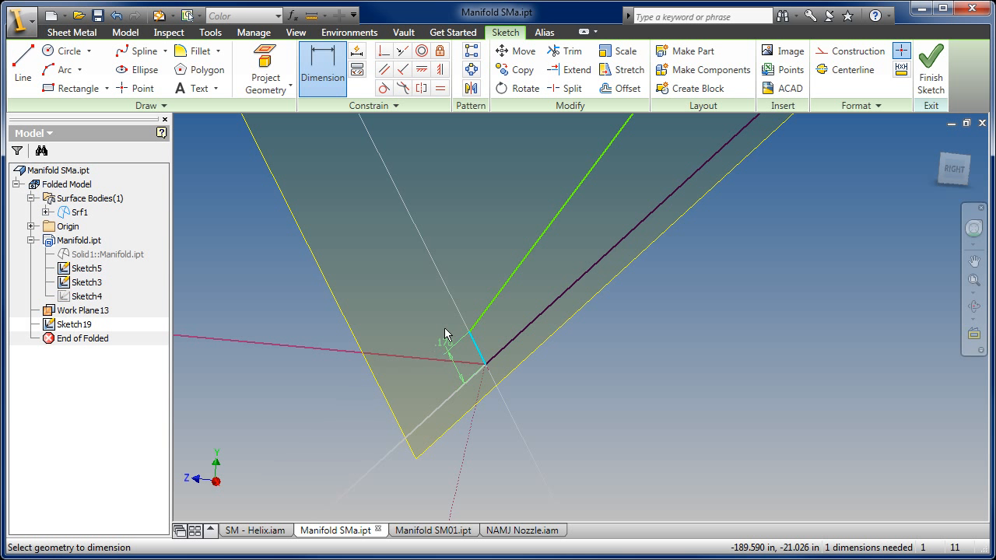
pyautogui.click(443, 330)
pyautogui.write('.125')
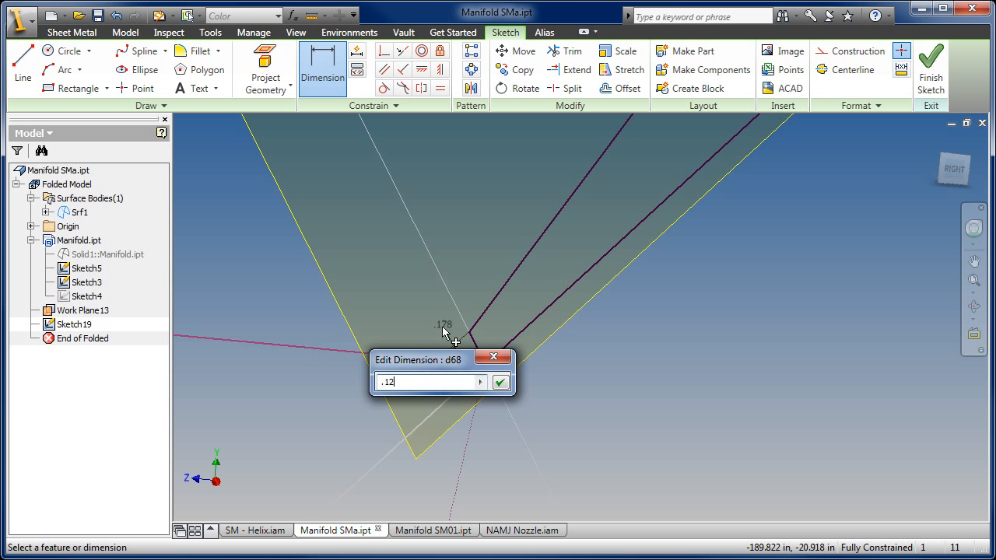
pyautogui.press('Return')
pyautogui.rightClick(502, 266)
pyautogui.click(513, 276)
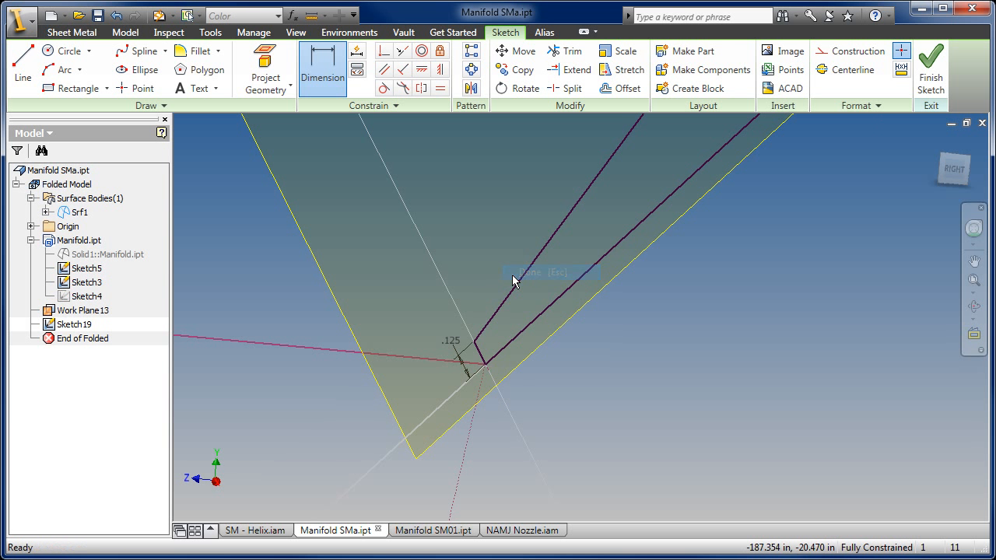
# - Finish the sketch and create a sheet metal face from the closed profile
pyautogui.scroll(-5, 511, 282)
pyautogui.moveTo(501, 313); pyautogui.dragTo(375, 506, button='middle')
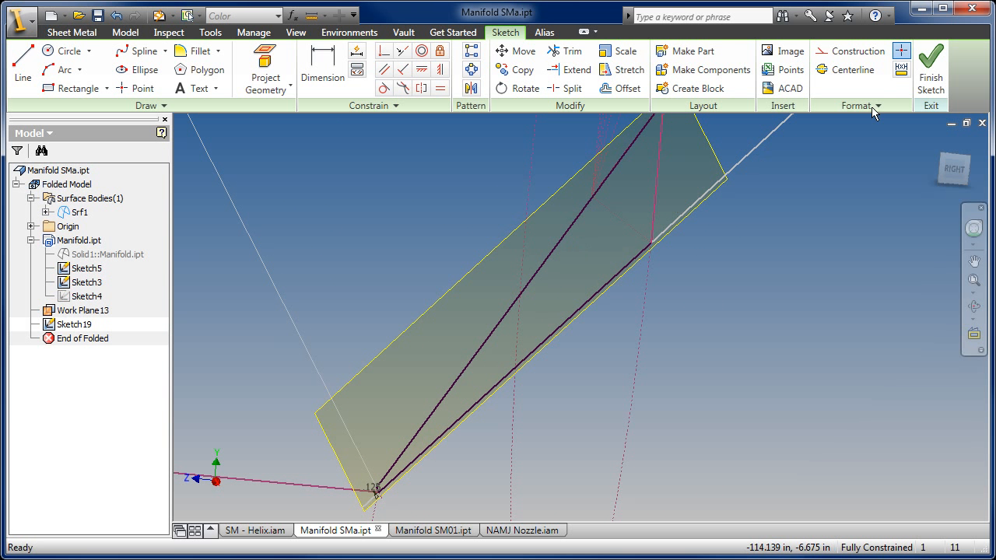
pyautogui.click(931, 66)
pyautogui.click(85, 63)
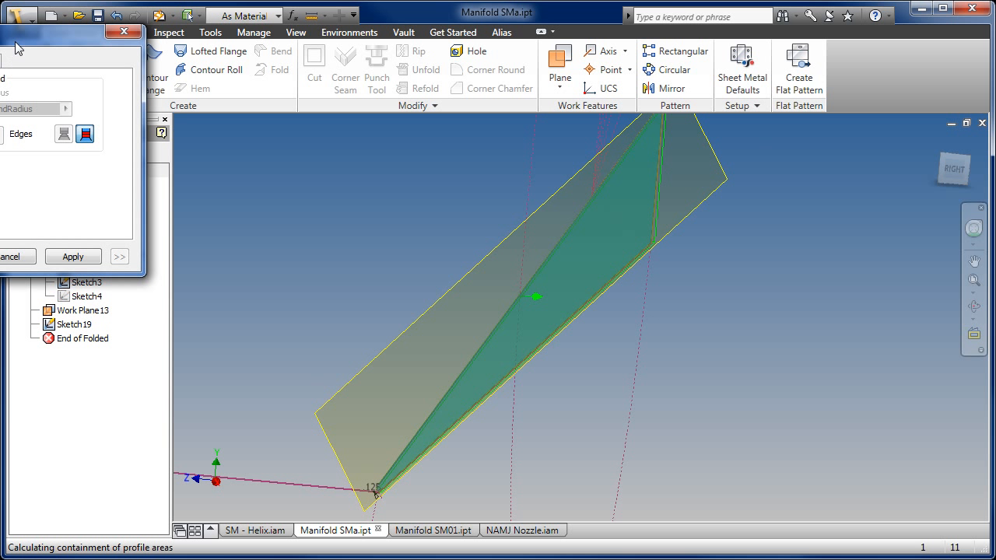
pyautogui.click(128, 305)
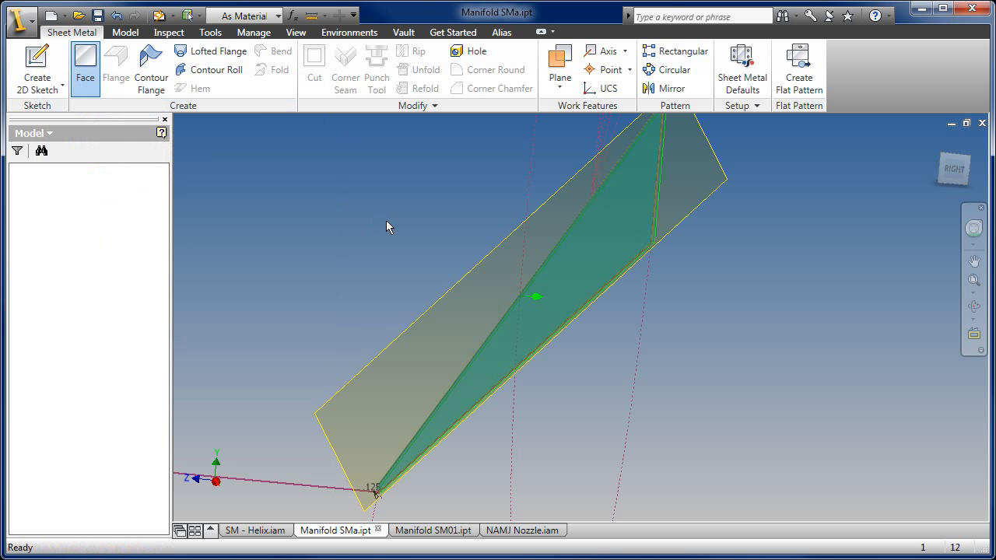
# - Hide the work plane used for the new face
pyautogui.press('F2')
pyautogui.moveTo(398, 214); pyautogui.dragTo(390, 232)
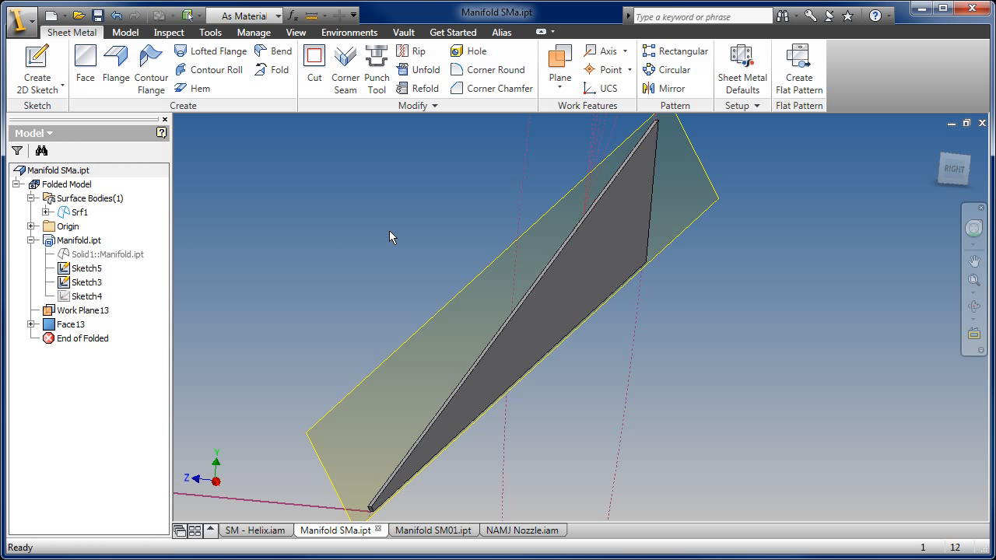
pyautogui.click(418, 332)
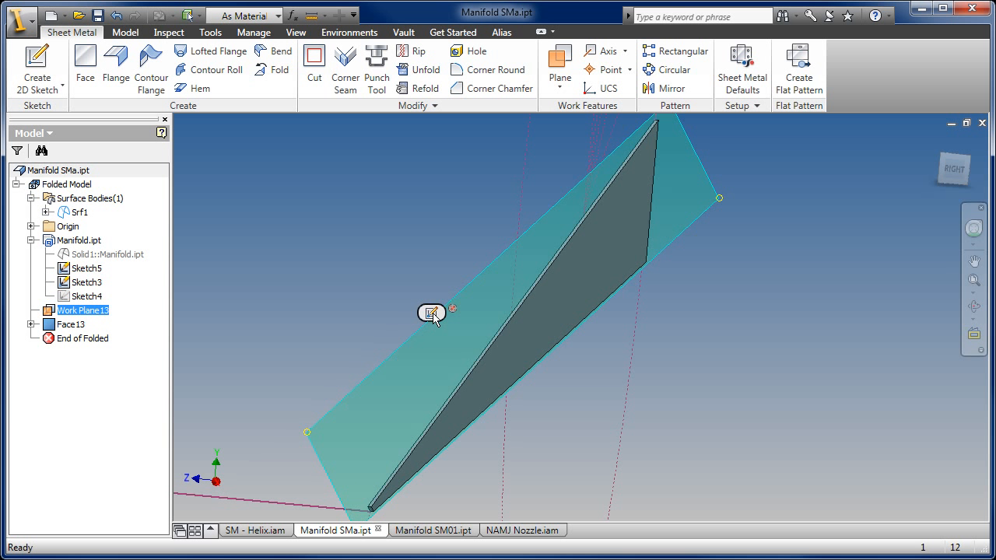
pyautogui.rightClick(390, 344)
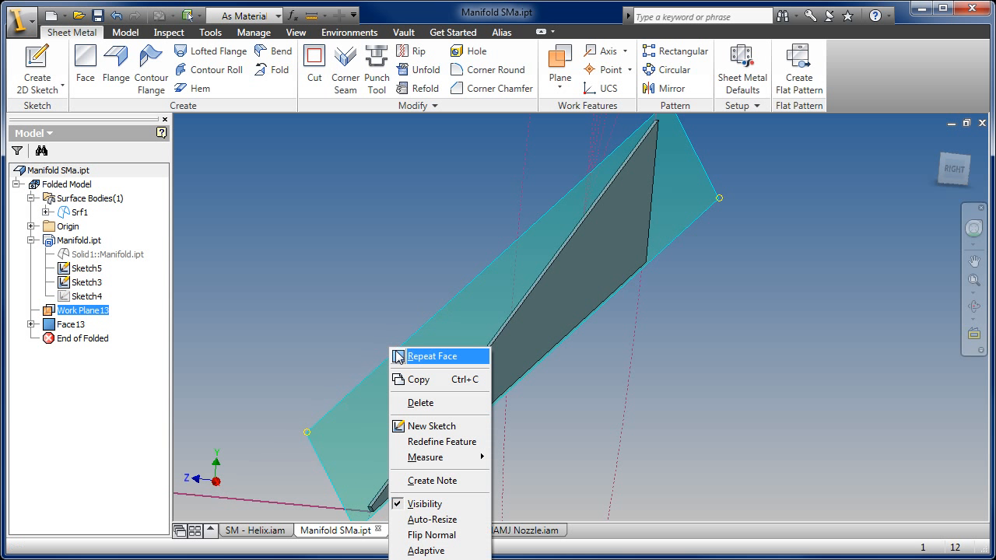
pyautogui.click(427, 507)
# - Create a work plane through the two end vertices of the face's long upper edge and a point on the base's solid line
pyautogui.click(554, 61)
pyautogui.scroll(3, 368, 502)
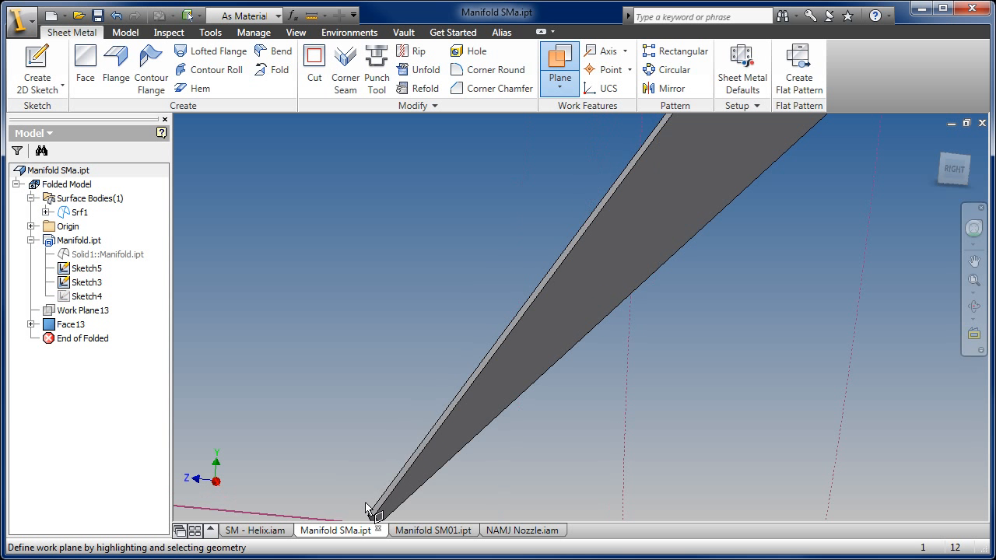
pyautogui.click(421, 406)
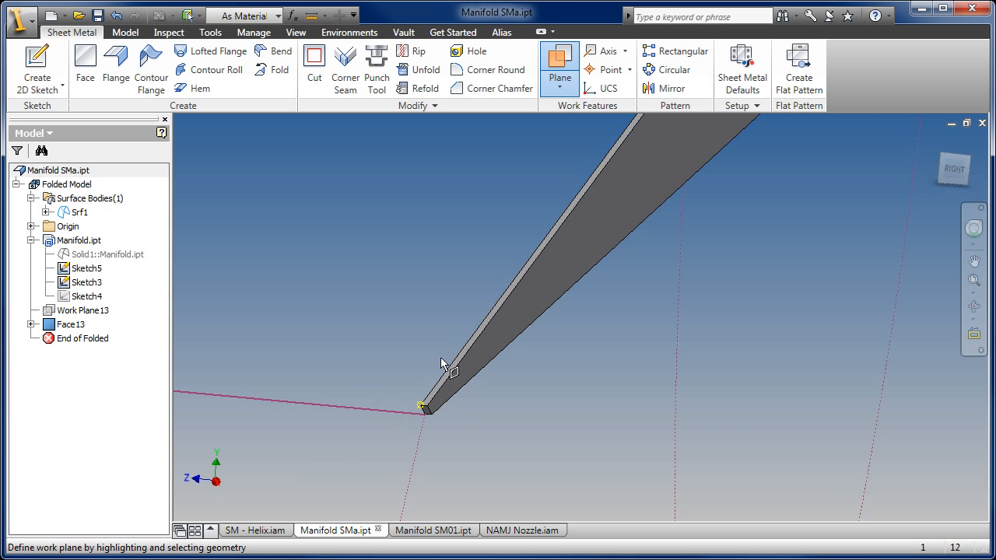
pyautogui.scroll(-3, 447, 347)
pyautogui.moveTo(537, 200); pyautogui.dragTo(474, 328, button='middle')
pyautogui.scroll(4, 549, 252)
pyautogui.scroll(2, 615, 234)
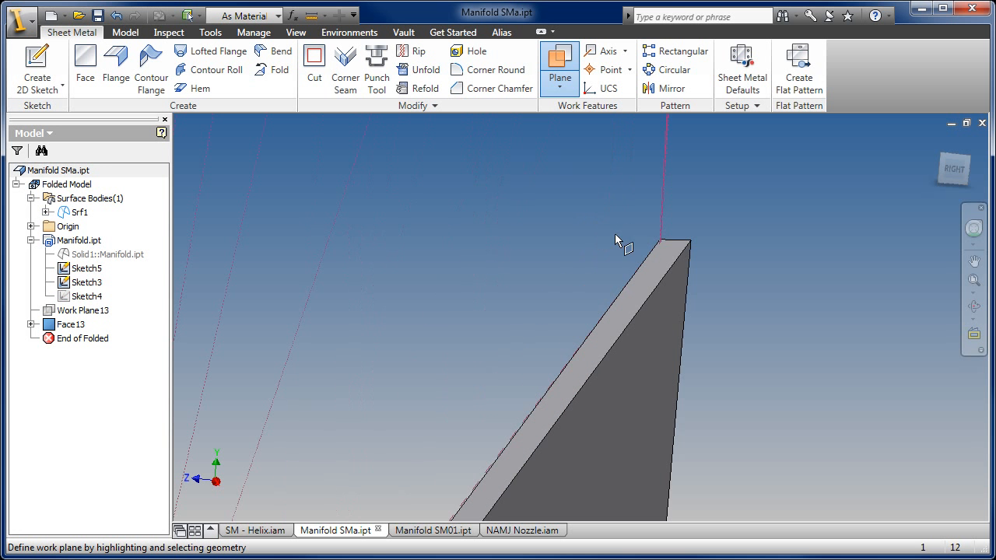
pyautogui.click(660, 239)
pyautogui.scroll(-3, 638, 267)
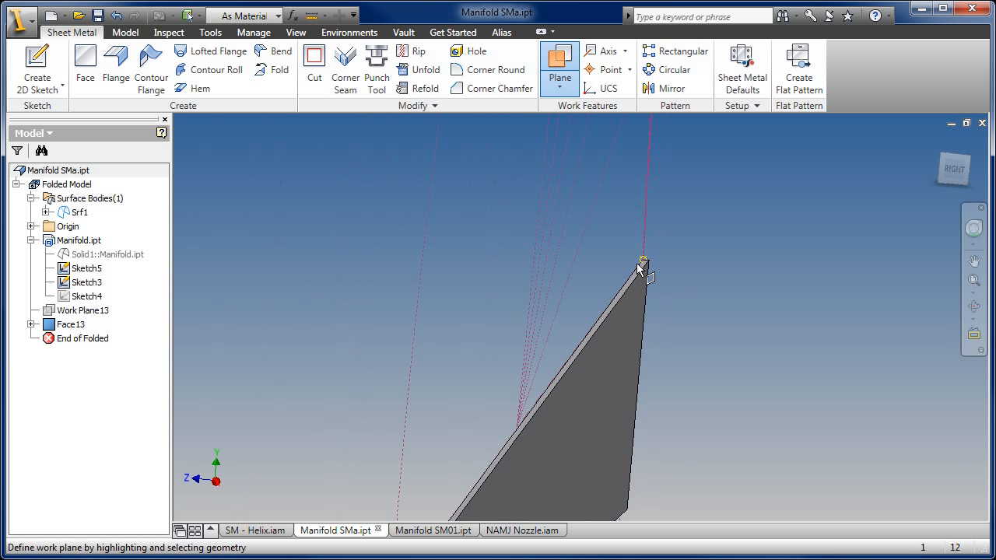
pyautogui.scroll(-1, 537, 315)
pyautogui.moveTo(511, 346); pyautogui.dragTo(574, 177, button='middle')
pyautogui.scroll(-1, 444, 358)
pyautogui.moveTo(445, 358); pyautogui.dragTo(505, 299, button='middle')
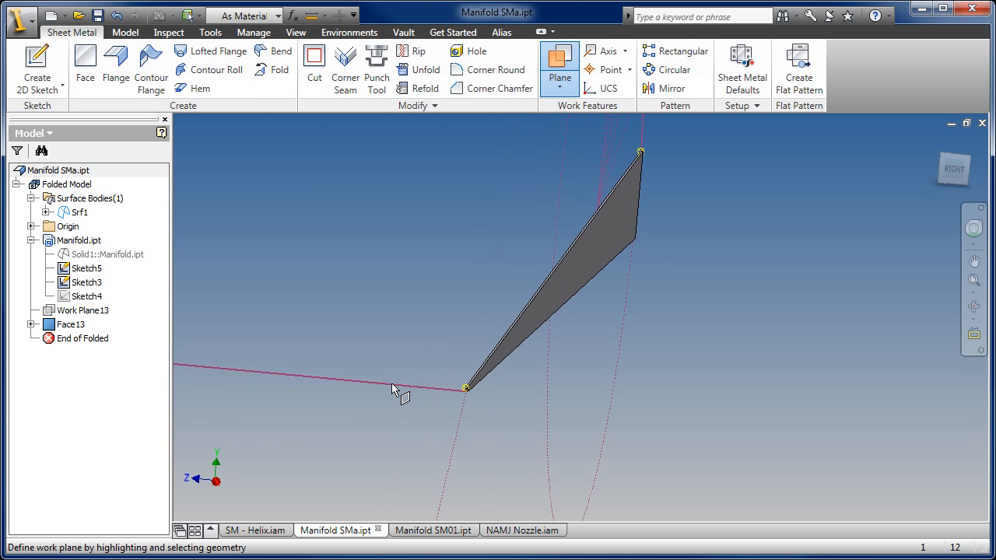
pyautogui.click(344, 379)
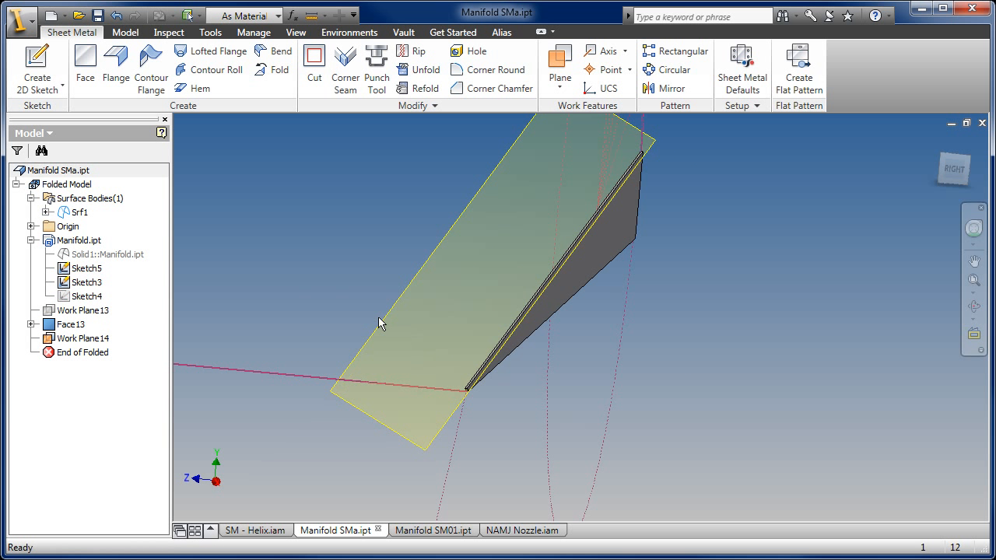
# - Create a sketch on the new work plane and project the face's long upper edge and the point on the base line into it
pyautogui.click(407, 288)
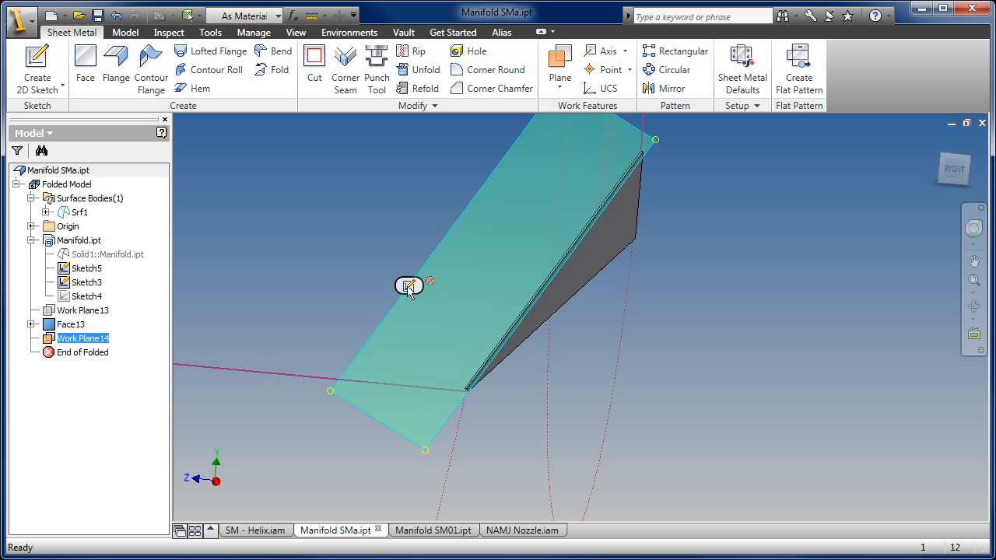
pyautogui.click(409, 286)
pyautogui.click(266, 66)
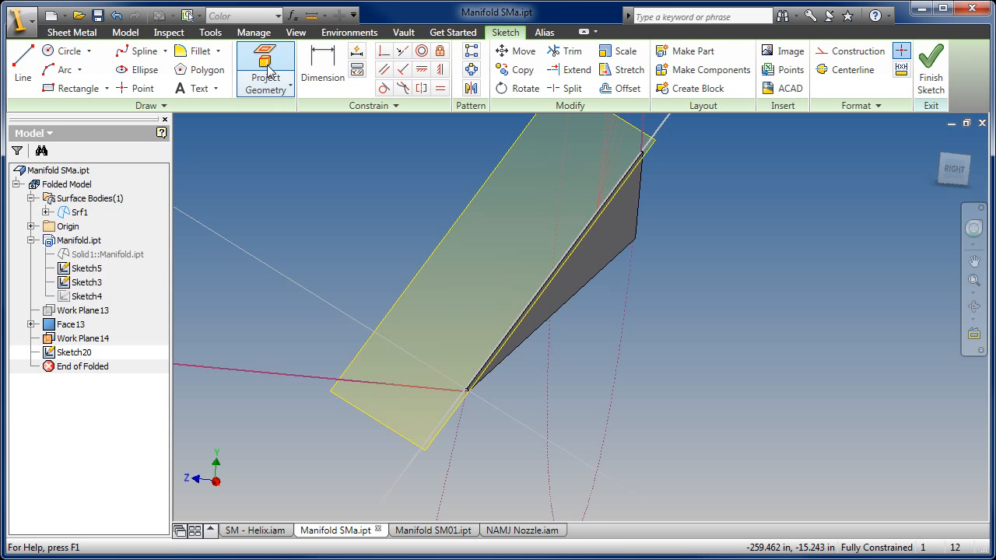
pyautogui.scroll(2, 464, 369)
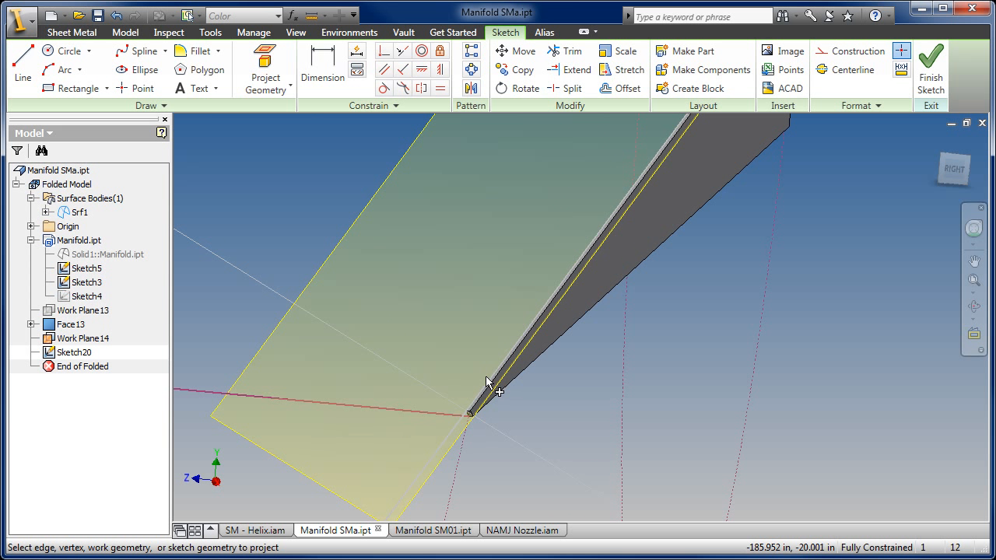
pyautogui.scroll(1, 487, 381)
pyautogui.click(476, 402)
pyautogui.scroll(-2, 412, 340)
pyautogui.moveTo(412, 340); pyautogui.dragTo(443, 348, button='middle')
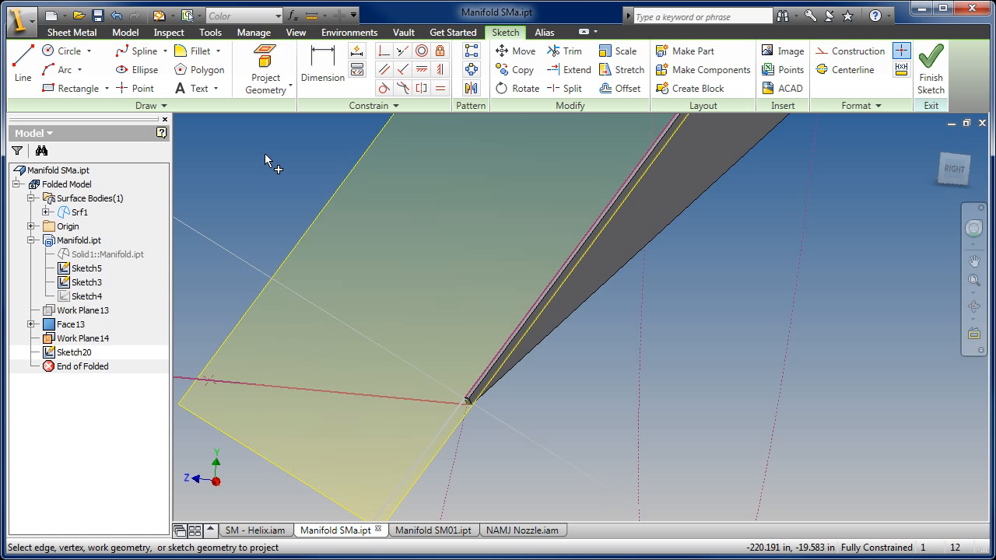
# - Draw connected lines from the base corner to the projected base point, up near the face's upper corner, and to that corner with a segment about 0.51 in long
pyautogui.click(23, 66)
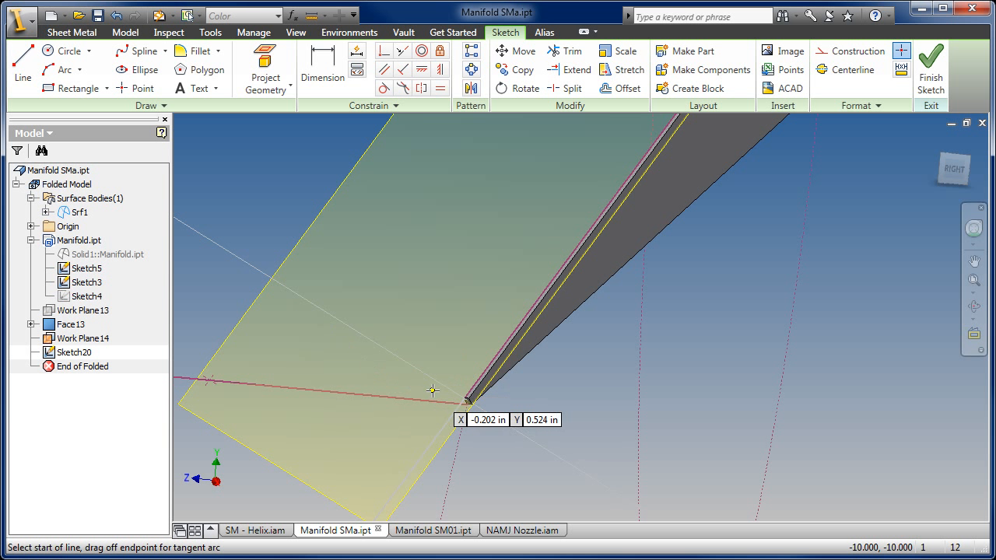
pyautogui.click(467, 400)
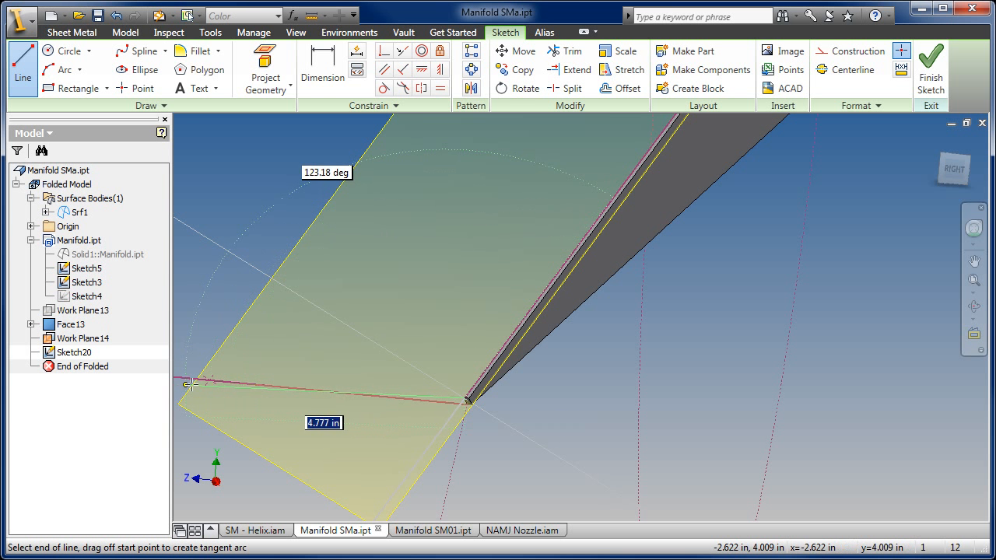
pyautogui.click(210, 381)
pyautogui.scroll(-5, 303, 328)
pyautogui.moveTo(380, 273); pyautogui.dragTo(321, 341, button='middle')
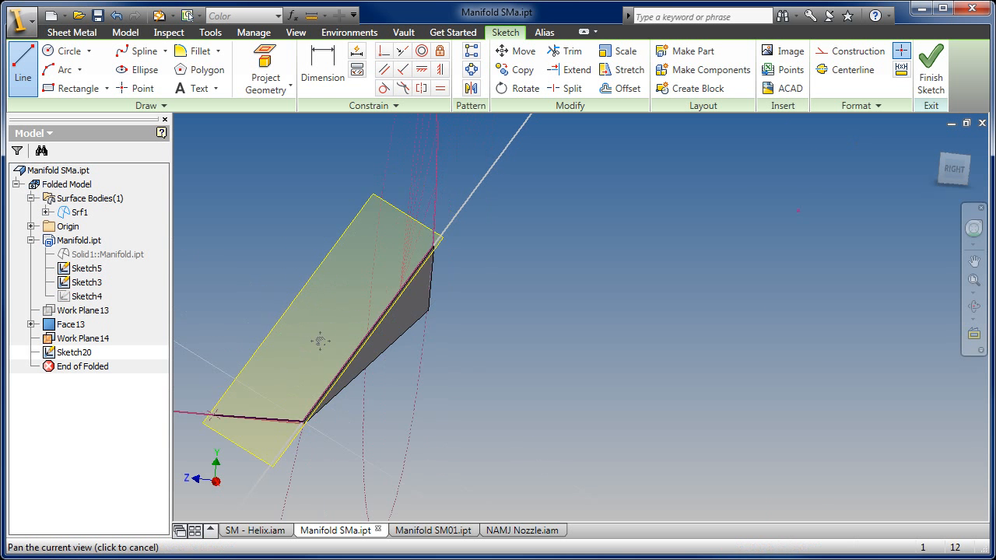
pyautogui.scroll(4, 367, 289)
pyautogui.click(367, 268)
pyautogui.click(397, 327)
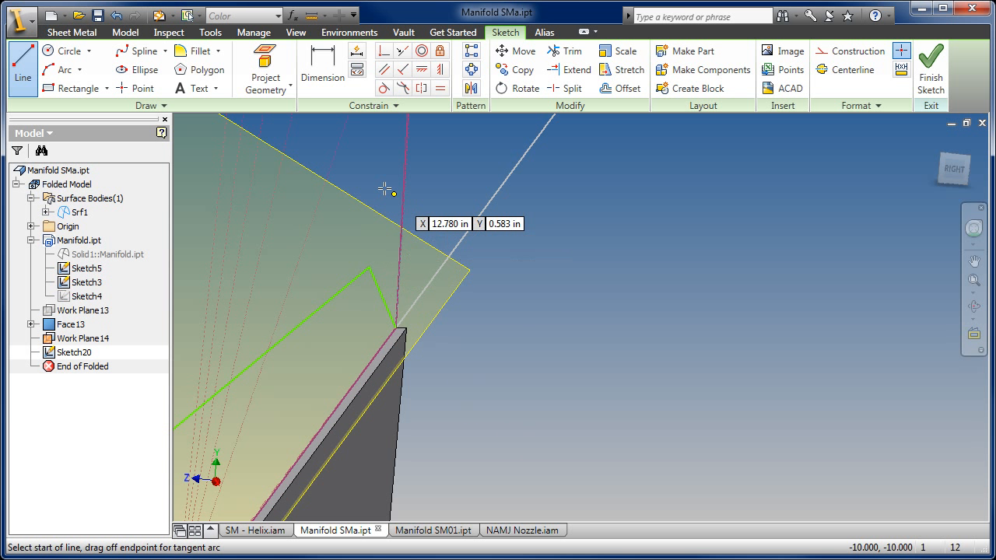
# - Make the short closing line at the face's upper corner perpendicular to the projected long edge
pyautogui.click(402, 69)
pyautogui.click(384, 308)
pyautogui.click(389, 337)
# - Dimension the short closing line at the face's upper corner to 0.125 in
pyautogui.click(330, 77)
pyautogui.click(364, 308)
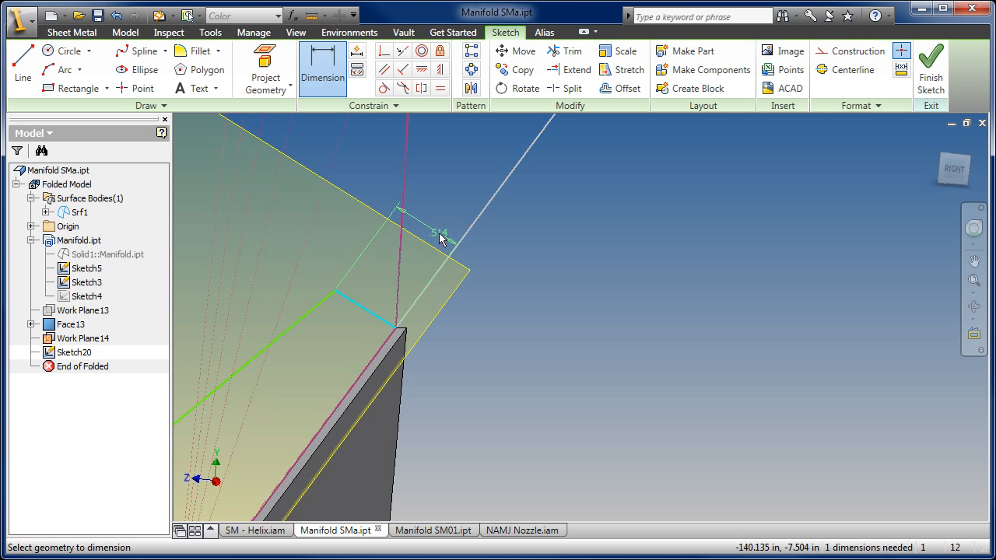
pyautogui.rightClick(439, 223)
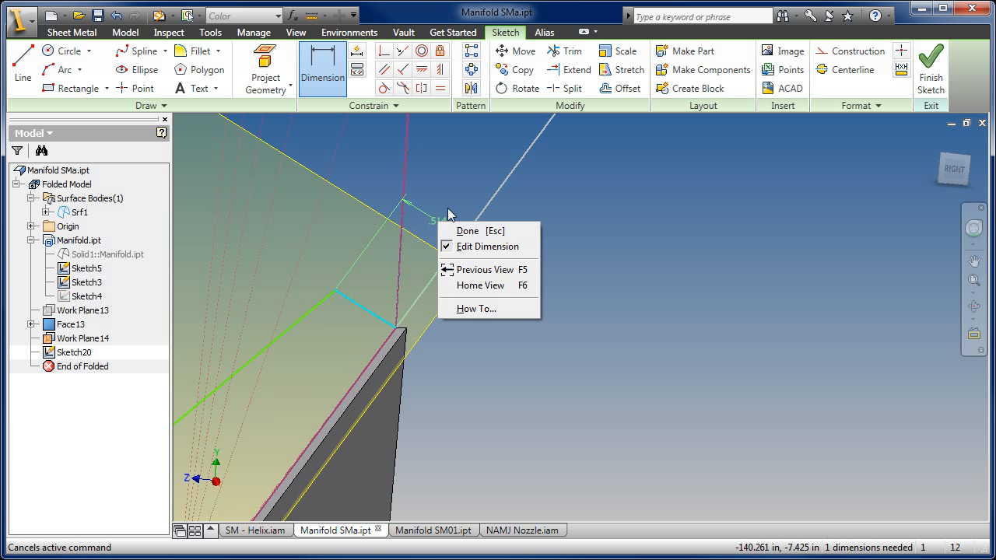
pyautogui.click(443, 212)
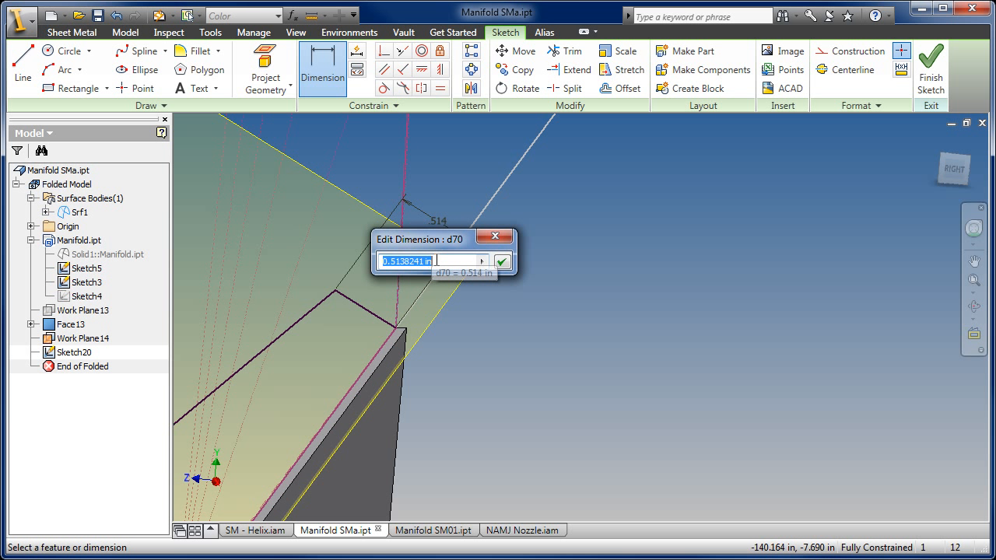
pyautogui.write('.125')
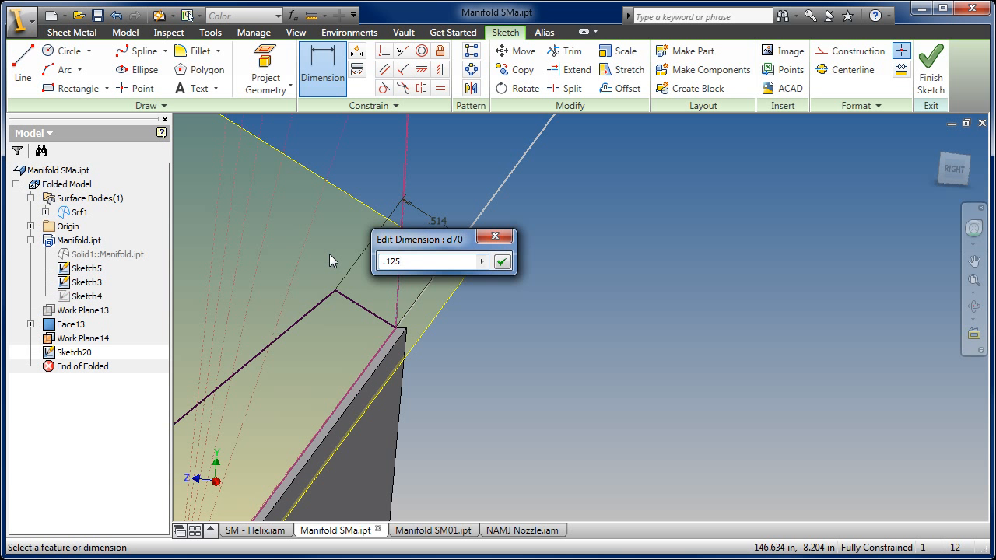
pyautogui.press('Return')
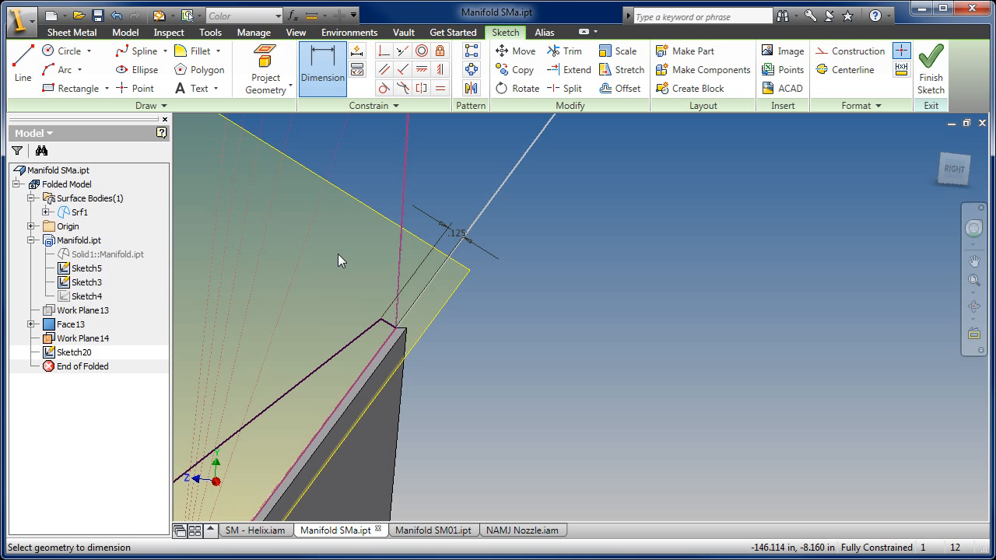
pyautogui.rightClick(486, 158)
pyautogui.click(514, 169)
# - Finish the sketch and create a sheet metal face from its long triangular profile using the default bend radius
pyautogui.scroll(-3, 551, 245)
pyautogui.moveTo(547, 302); pyautogui.dragTo(646, 218, button='middle')
pyautogui.scroll(-3, 736, 197)
pyautogui.click(939, 72)
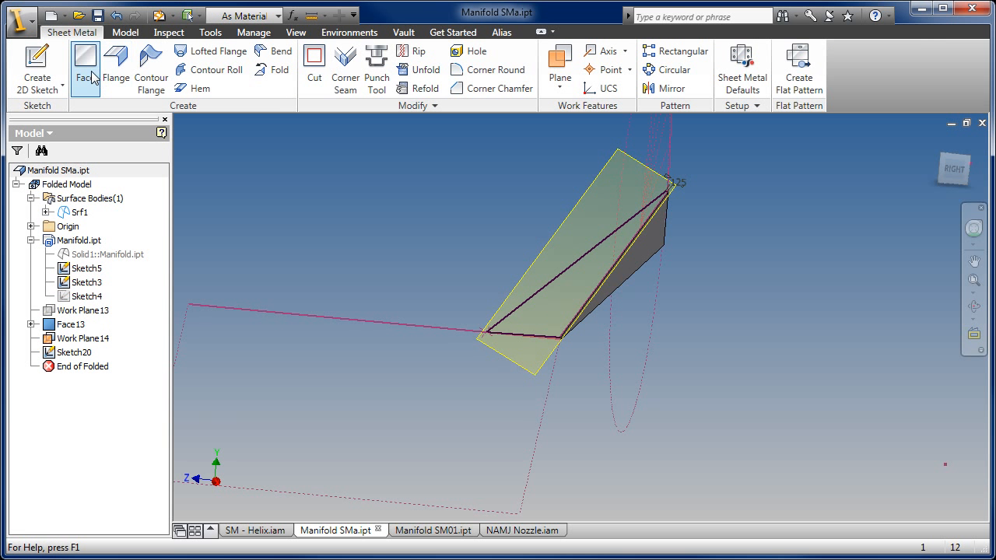
pyautogui.click(86, 63)
pyautogui.scroll(5, 509, 333)
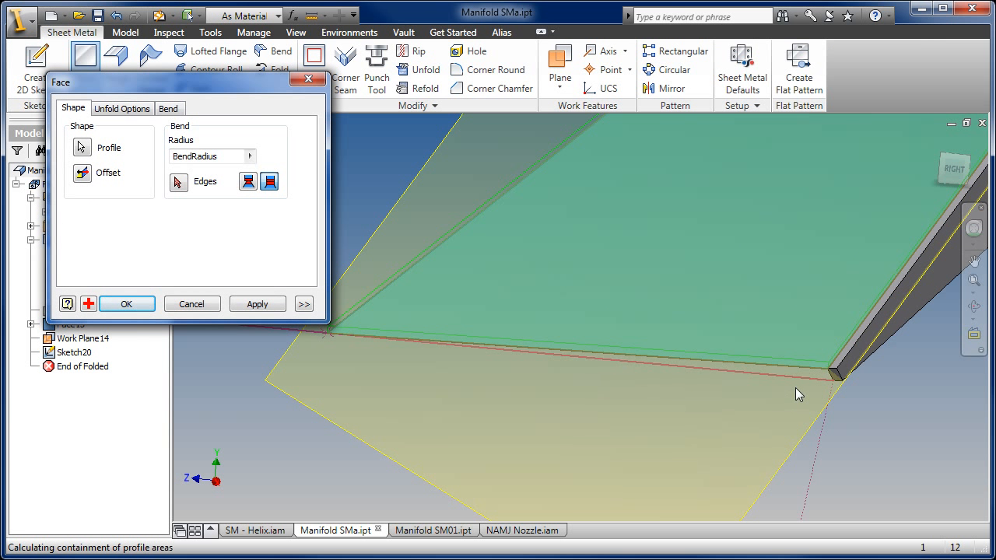
pyautogui.click(127, 304)
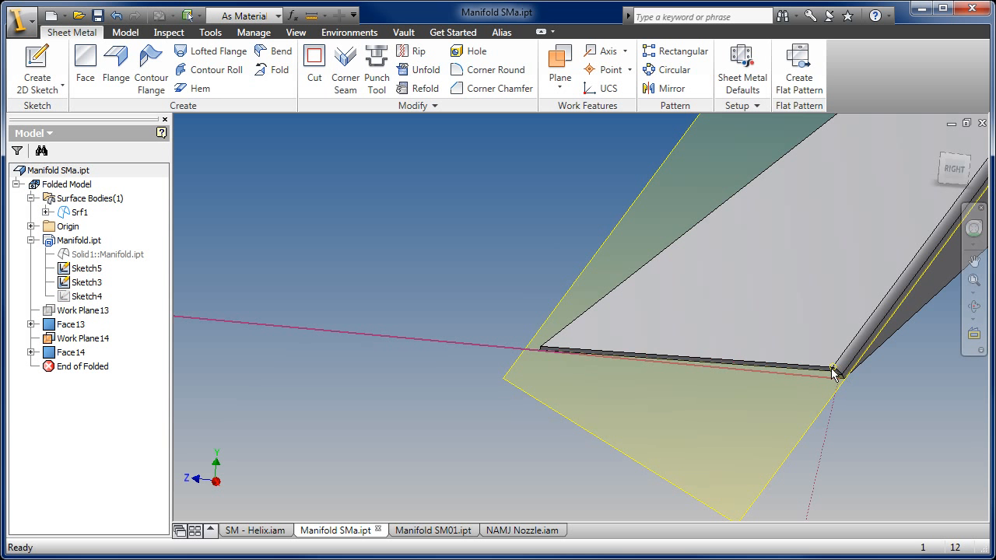
# - Inspect the new face's lower bend corner and hide the work plane it was built on
pyautogui.scroll(2, 833, 374)
pyautogui.scroll(-2, 677, 362)
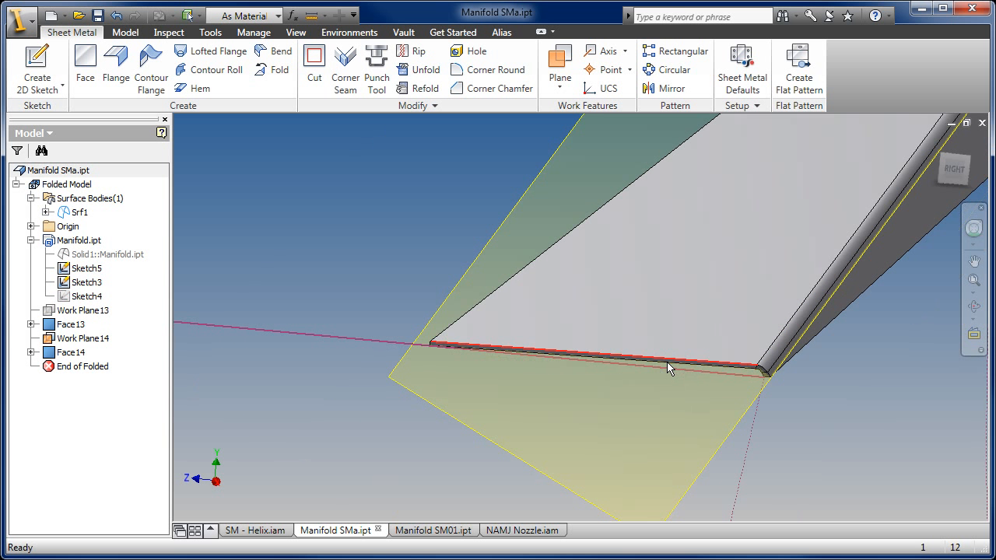
pyautogui.moveTo(667, 362); pyautogui.dragTo(445, 418, button='middle')
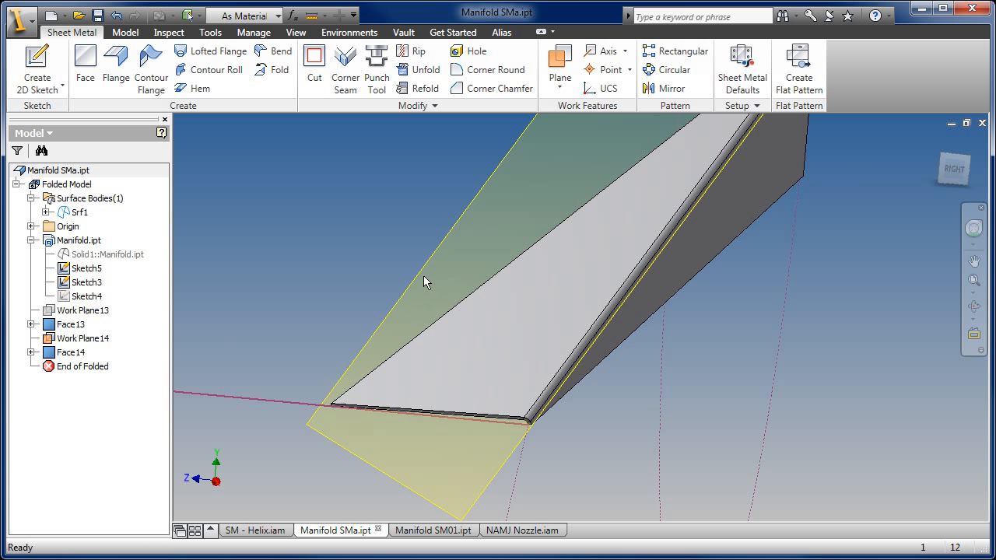
pyautogui.rightClick(419, 275)
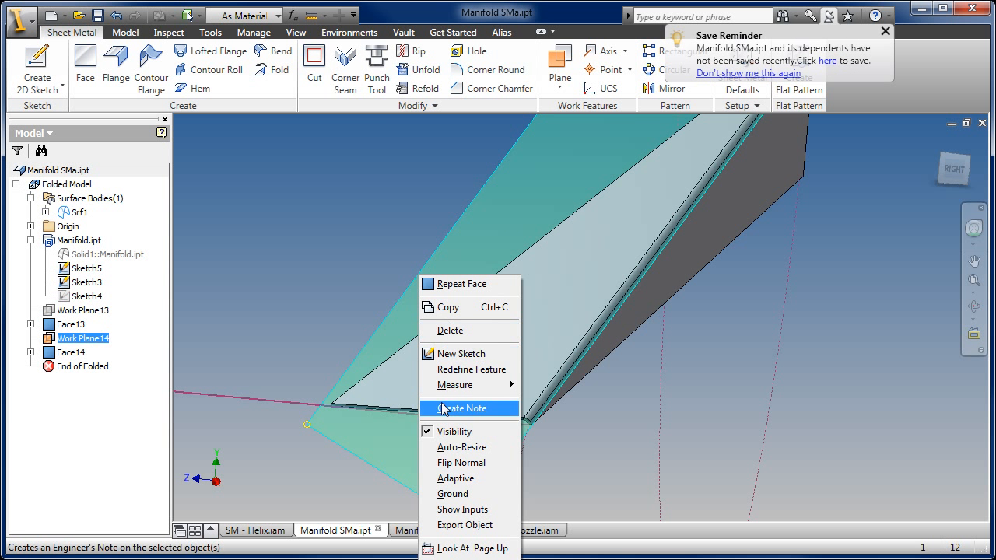
pyautogui.click(448, 432)
pyautogui.moveTo(408, 273); pyautogui.dragTo(393, 306, button='middle')
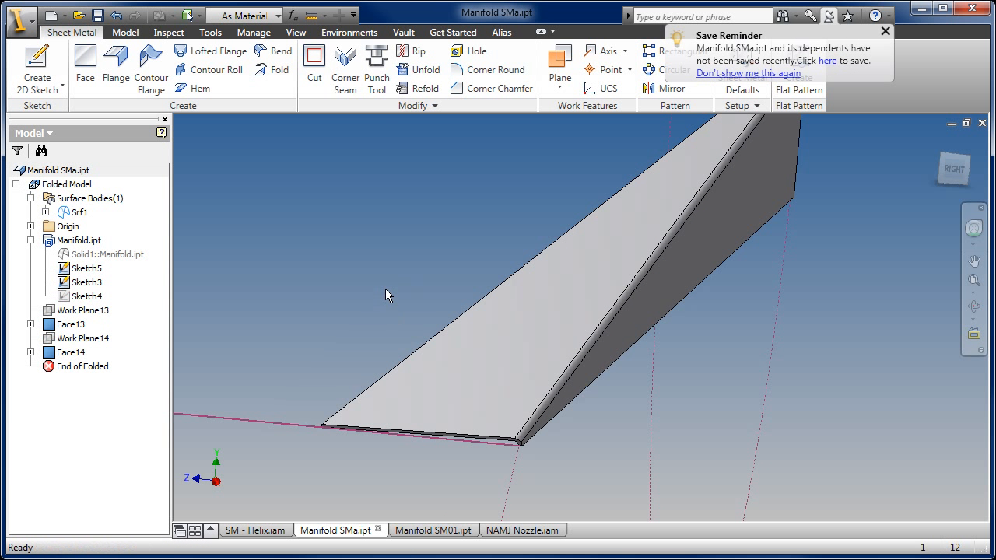
# - Create a work plane through the new face's lower and upper free-edge corners and the next vertex of the skeleton's faceted arc
pyautogui.press('F4')
pyautogui.moveTo(599, 314); pyautogui.dragTo(623, 306)
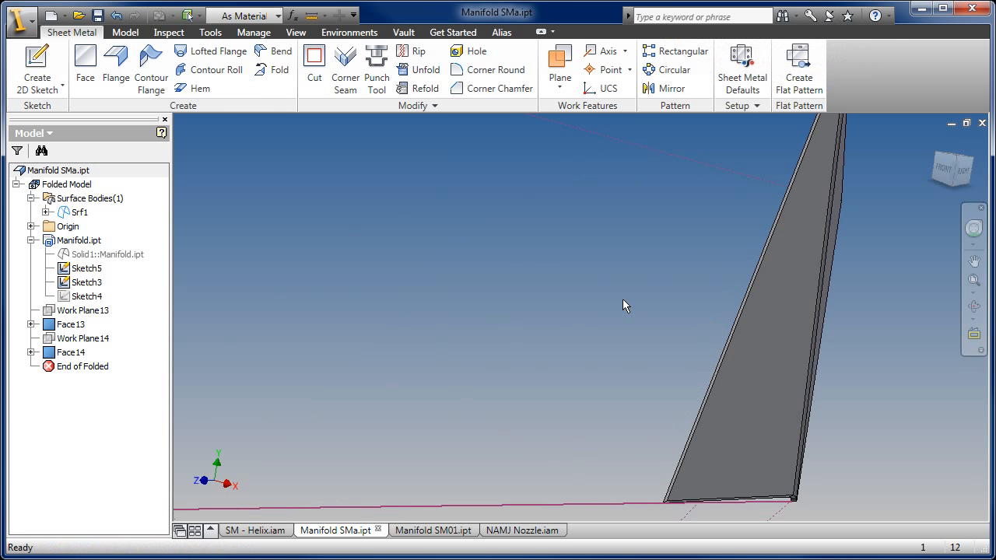
pyautogui.click(567, 78)
pyautogui.scroll(5, 545, 393)
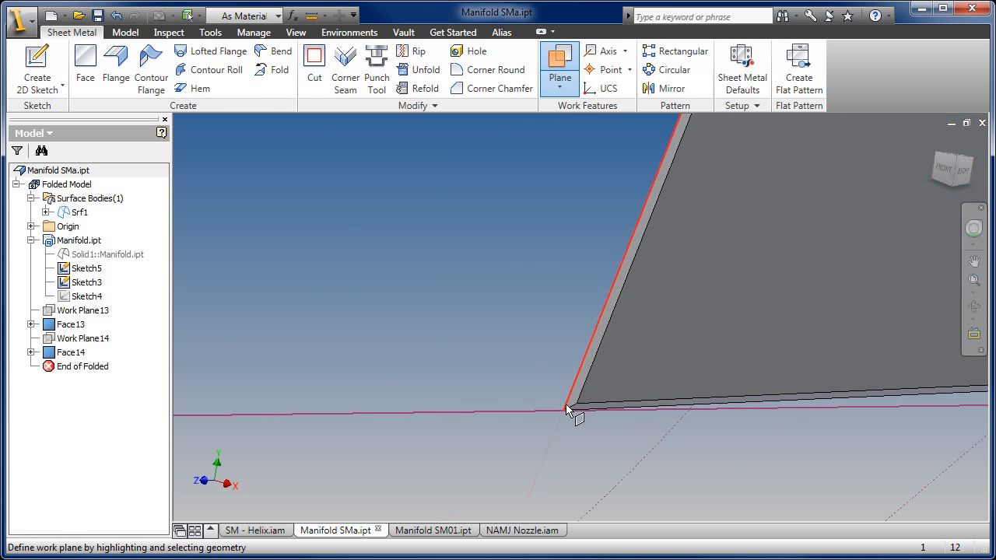
pyautogui.click(563, 410)
pyautogui.scroll(-5, 563, 411)
pyautogui.moveTo(571, 234); pyautogui.dragTo(432, 526, button='middle')
pyautogui.scroll(3, 529, 378)
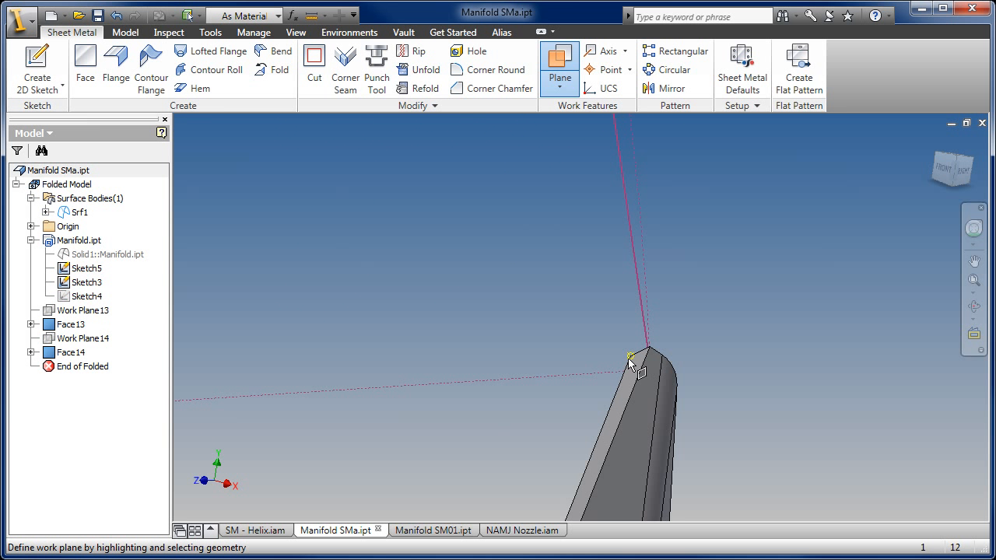
pyautogui.moveTo(591, 236); pyautogui.dragTo(589, 438, button='middle')
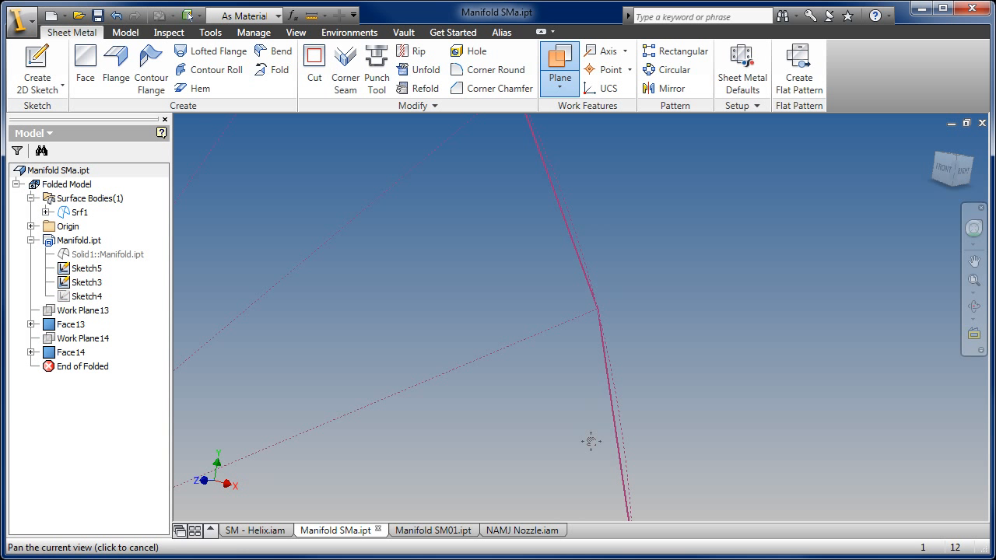
pyautogui.click(597, 310)
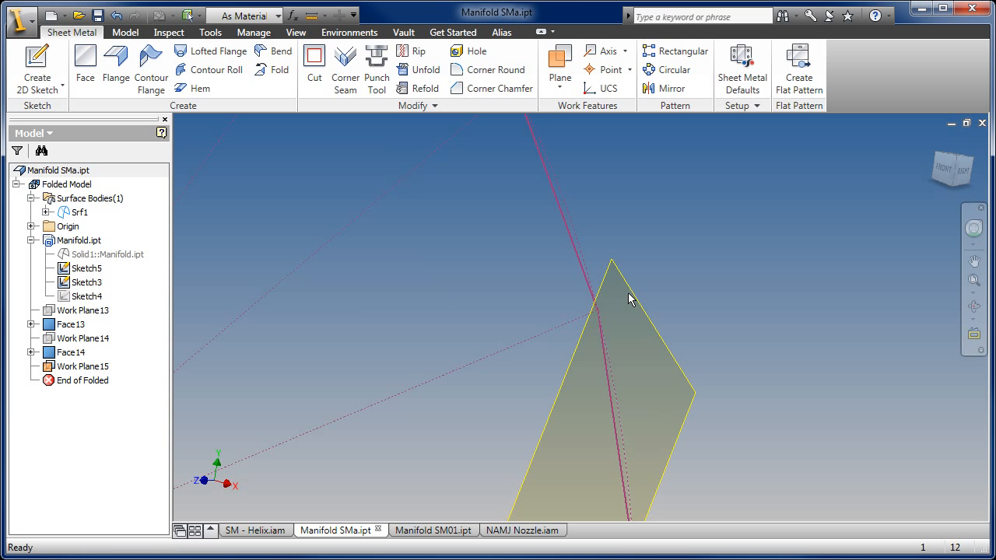
# - Create a sketch on the new work plane and project the face's long free edge and the next arc vertex into it
pyautogui.click(630, 300)
pyautogui.rightClick(632, 298)
pyautogui.click(654, 369)
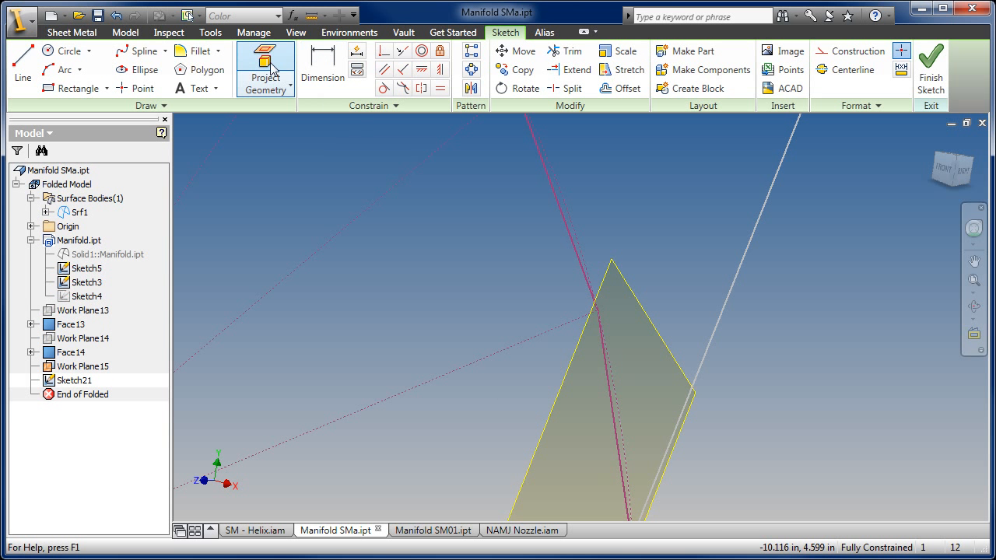
pyautogui.click(266, 69)
pyautogui.scroll(-5, 482, 348)
pyautogui.scroll(6, 481, 355)
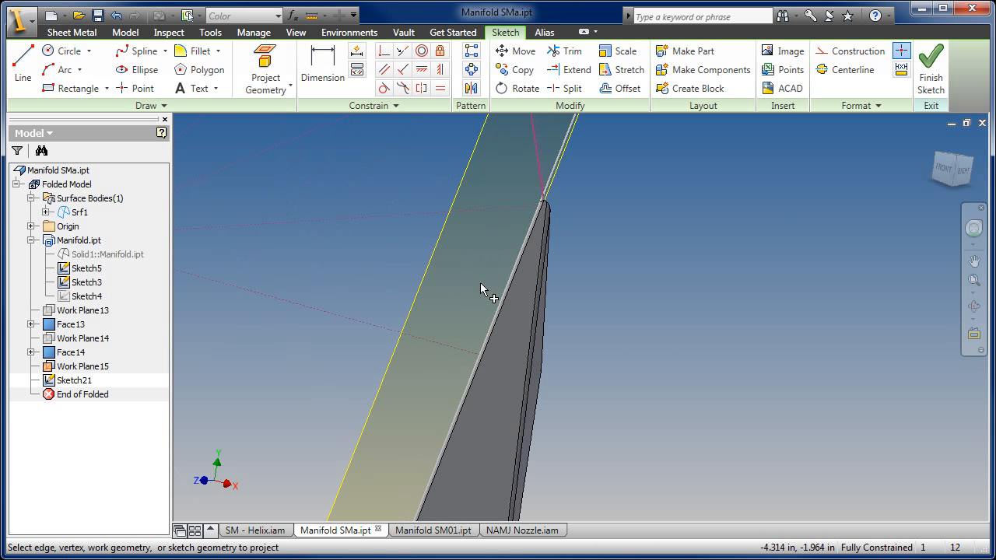
pyautogui.click(500, 309)
pyautogui.scroll(-3, 501, 278)
pyautogui.moveTo(502, 188); pyautogui.dragTo(450, 367, button='middle')
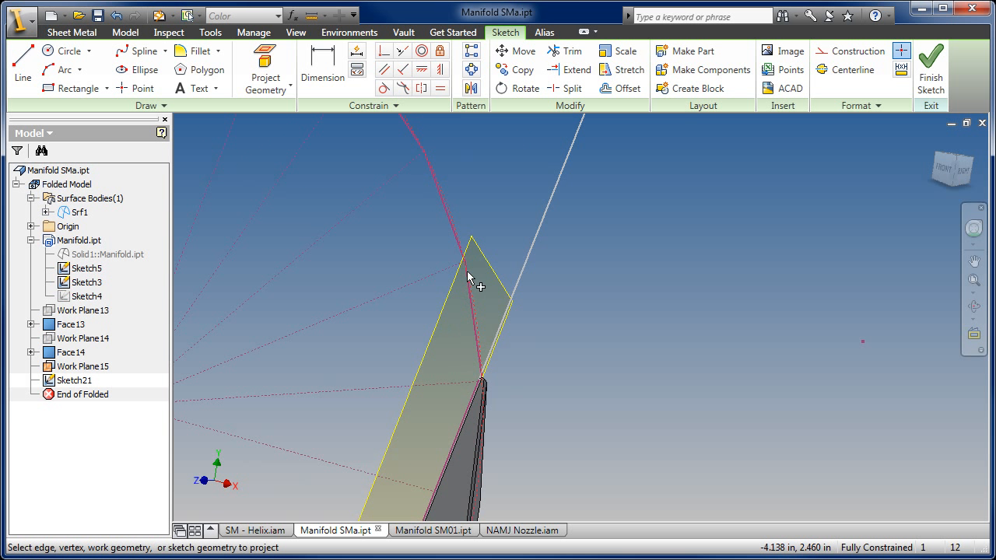
pyautogui.scroll(2, 465, 269)
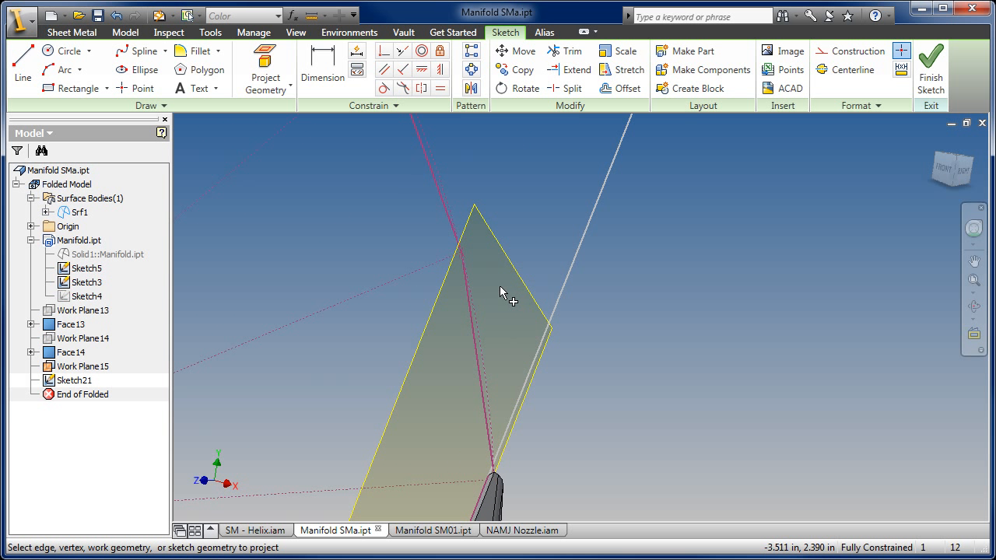
# - Draw connected lines from the face's upper corner to the next arc vertex, down near the lower corner, and to that corner with a segment about 0.71 in long
pyautogui.click(23, 69)
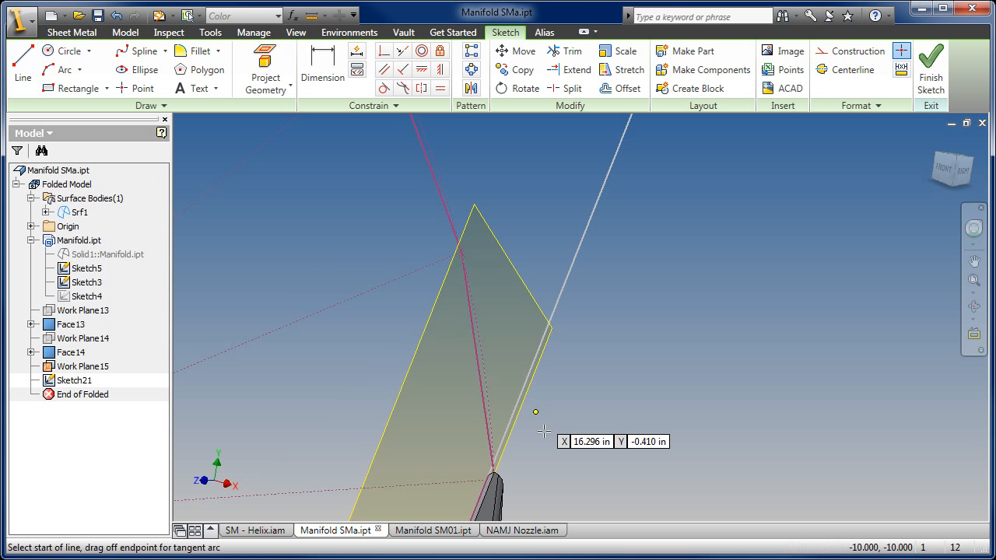
pyautogui.click(488, 475)
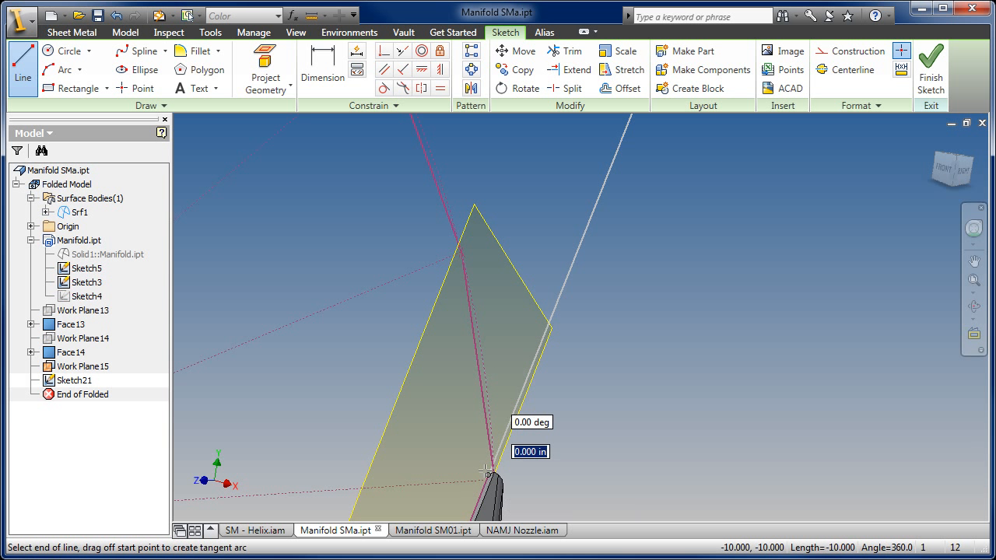
pyautogui.click(463, 252)
pyautogui.scroll(-5, 451, 389)
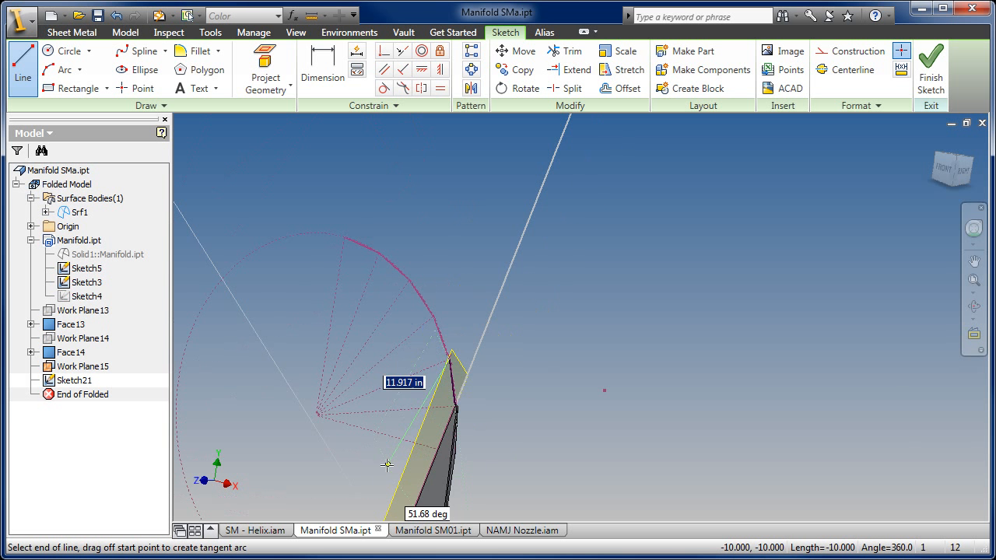
pyautogui.scroll(-1, 387, 464)
pyautogui.moveTo(387, 458); pyautogui.dragTo(417, 152, button='middle')
pyautogui.scroll(4, 420, 225)
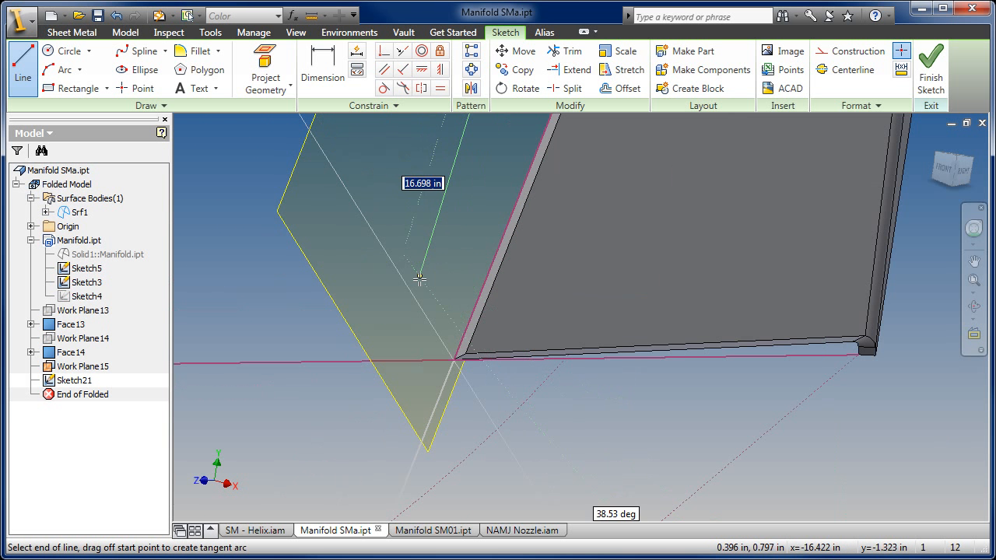
pyautogui.click(397, 328)
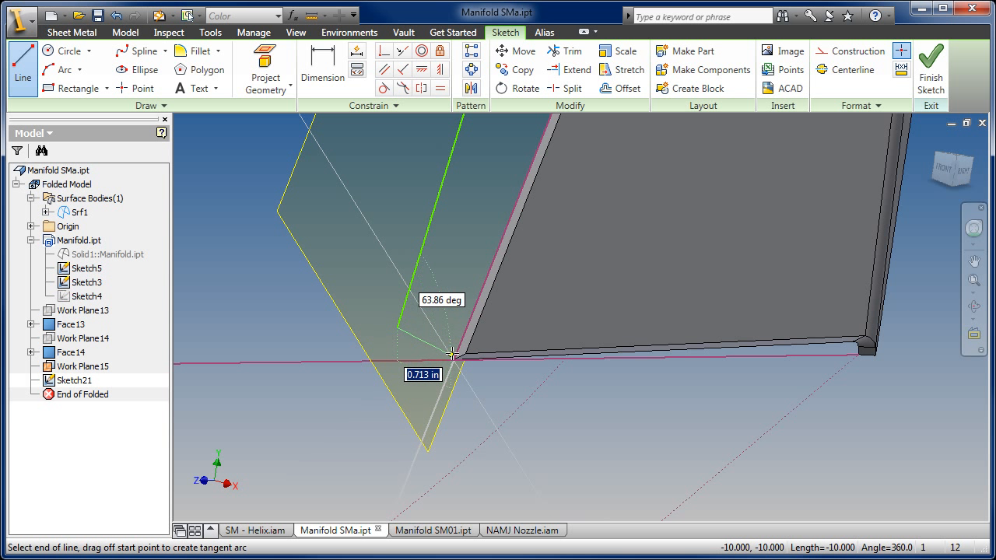
pyautogui.click(455, 358)
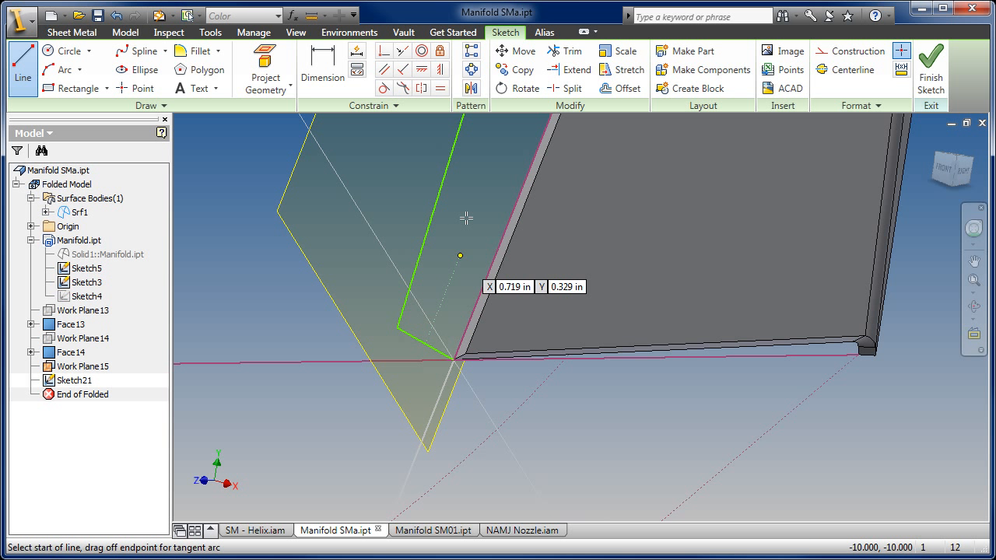
# - Make the short line at the lower corner perpendicular to the projected long edge and dimension it to 0.125 in
pyautogui.click(403, 72)
pyautogui.click(471, 330)
pyautogui.click(319, 62)
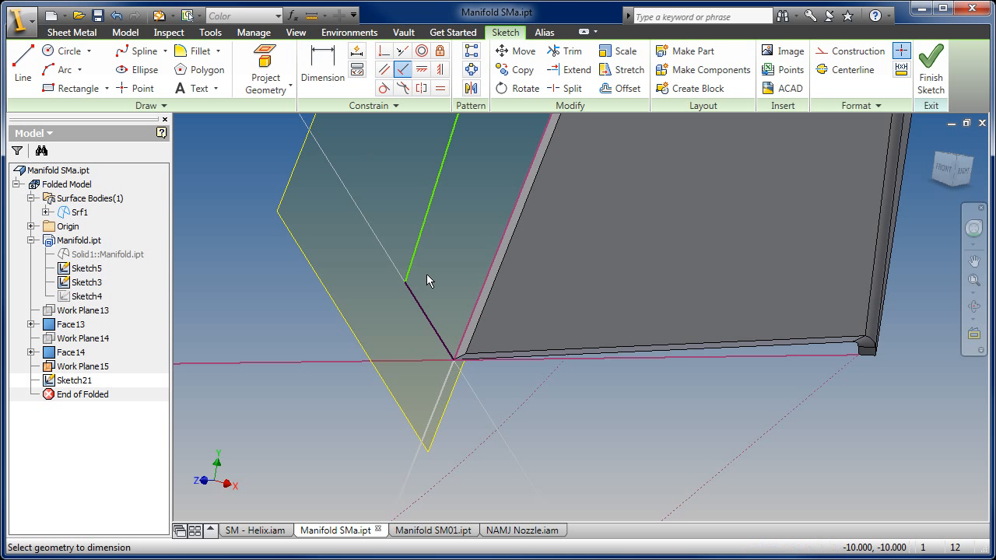
pyautogui.click(433, 335)
pyautogui.click(403, 382)
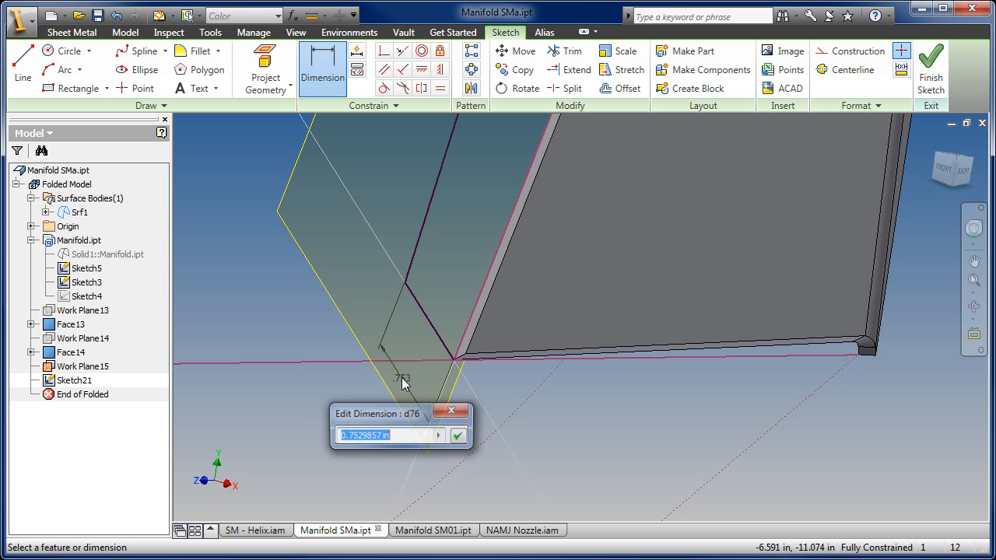
pyautogui.write('.125')
pyautogui.press('Return')
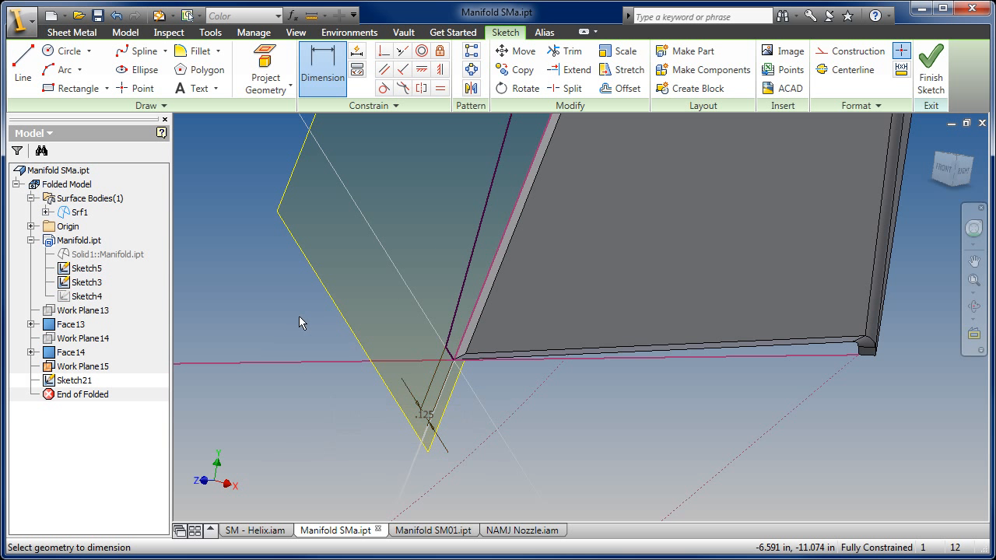
pyautogui.rightClick(381, 181)
pyautogui.click(412, 187)
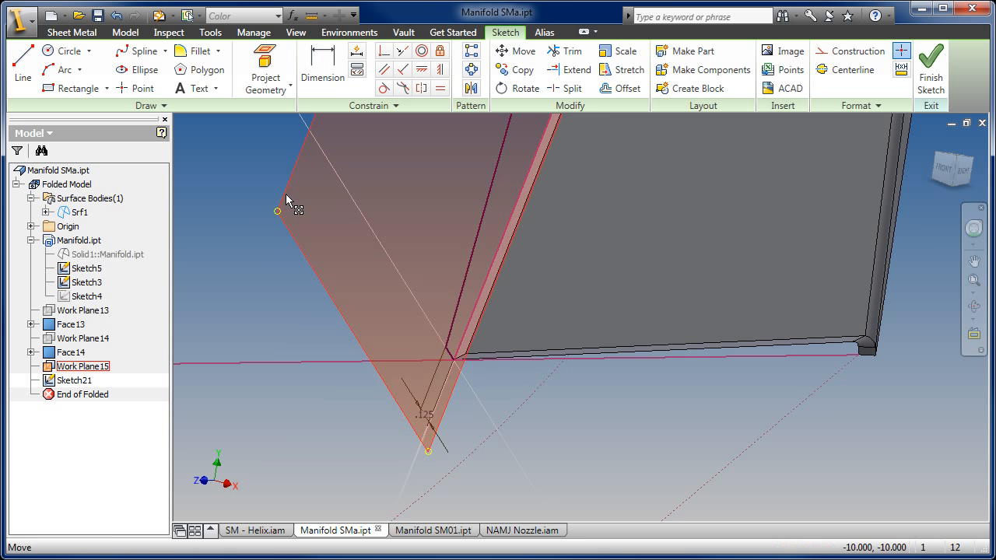
# - Hide the work plane and create a sheet metal face from the finished narrow profile with the default bend radius
pyautogui.rightClick(302, 218)
pyautogui.click(333, 382)
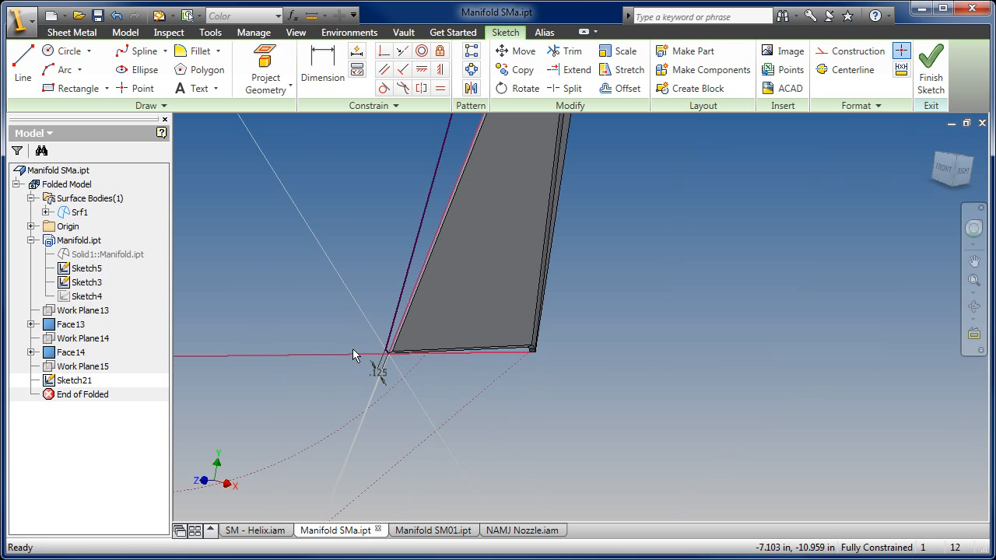
pyautogui.click(931, 70)
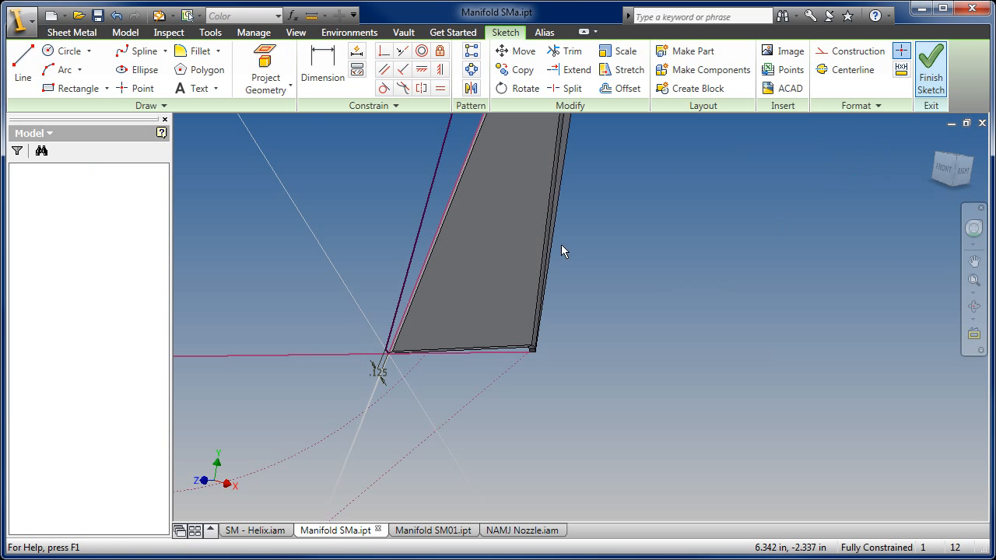
pyautogui.moveTo(368, 239); pyautogui.dragTo(402, 292, button='middle')
pyautogui.click(86, 68)
pyautogui.scroll(3, 424, 401)
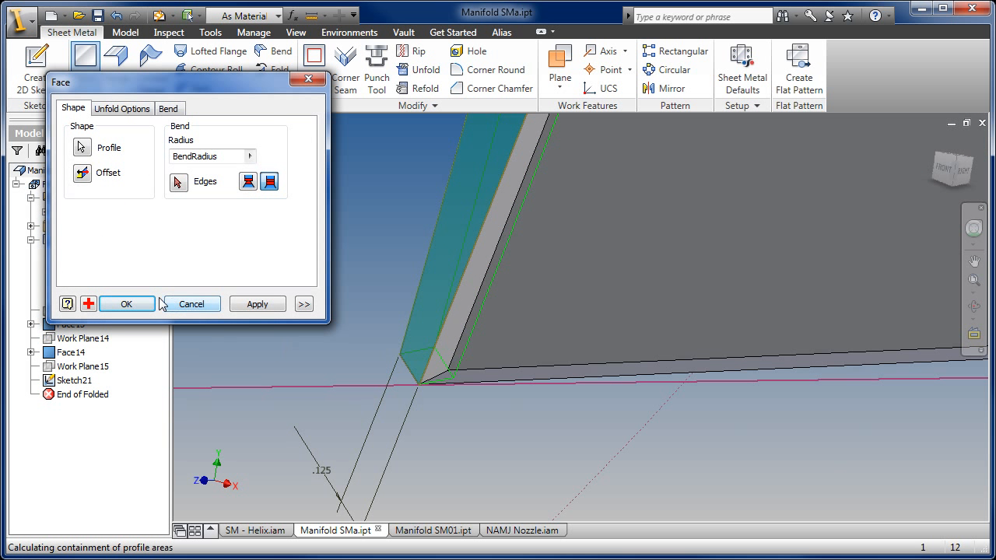
pyautogui.click(126, 304)
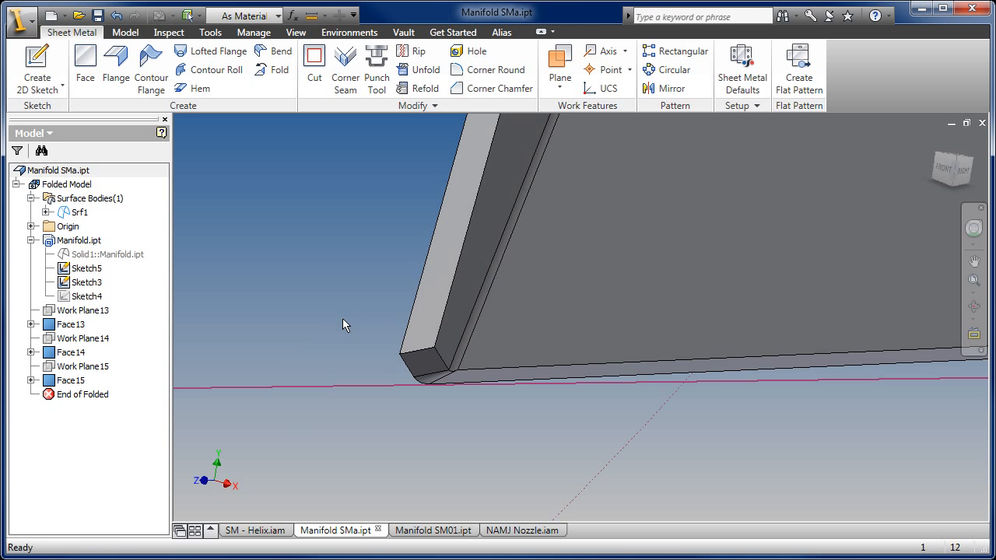
# - Switch to the Manifold SM01.ipt document and delete Face12 together with its consumed sketches and features
pyautogui.scroll(-4, 433, 390)
pyautogui.moveTo(547, 250); pyautogui.dragTo(721, 278, button='middle')
pyautogui.moveTo(751, 161)
pyautogui.mouseDown(button='middle')
pyautogui.moveTo(607, 269)
pyautogui.moveTo(487, 247)
pyautogui.mouseUp(button='middle')
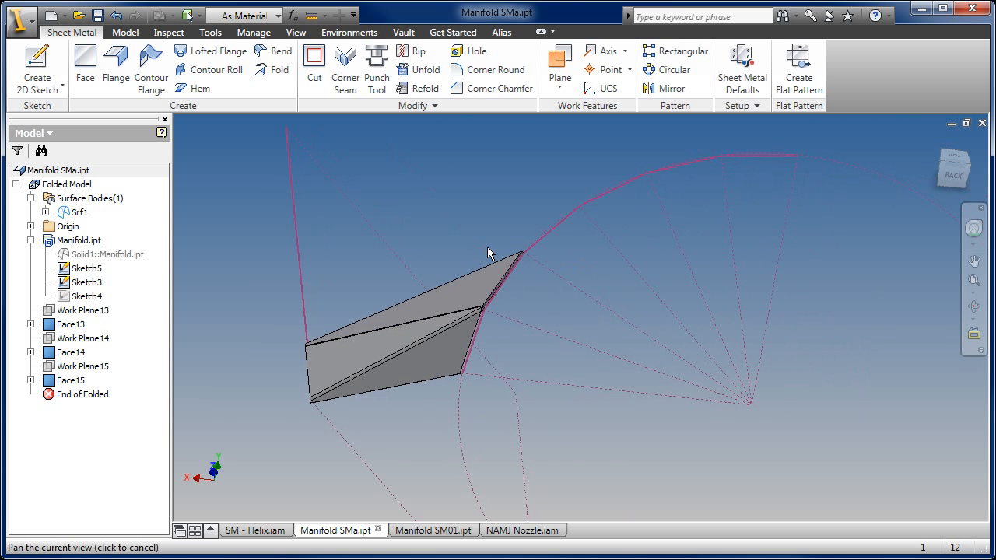
pyautogui.click(435, 532)
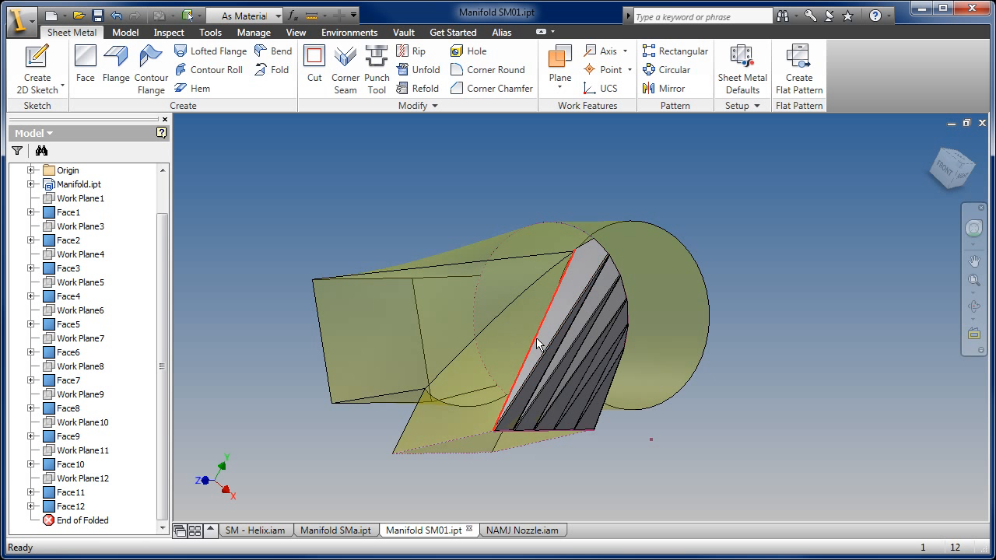
pyautogui.scroll(-3, 536, 347)
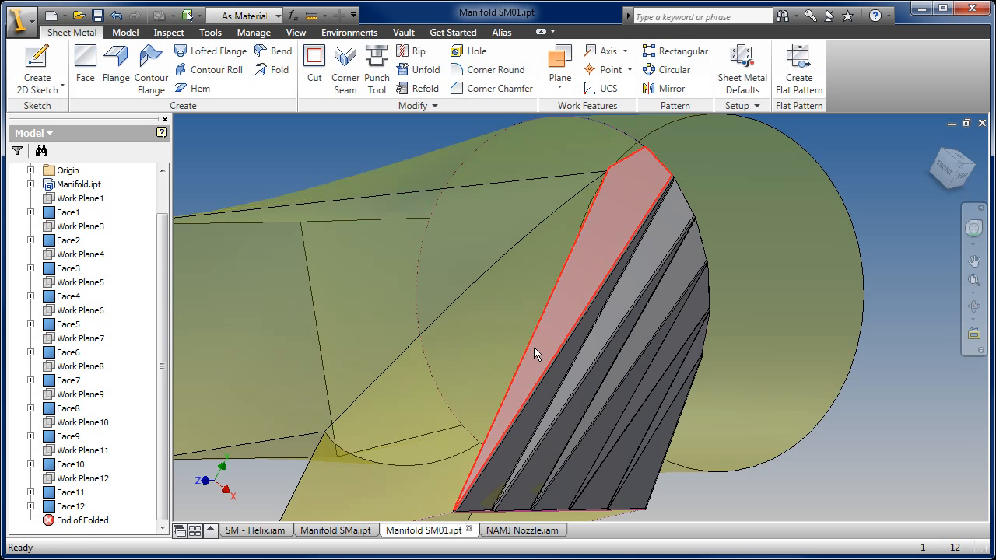
pyautogui.rightClick(70, 510)
pyautogui.click(113, 267)
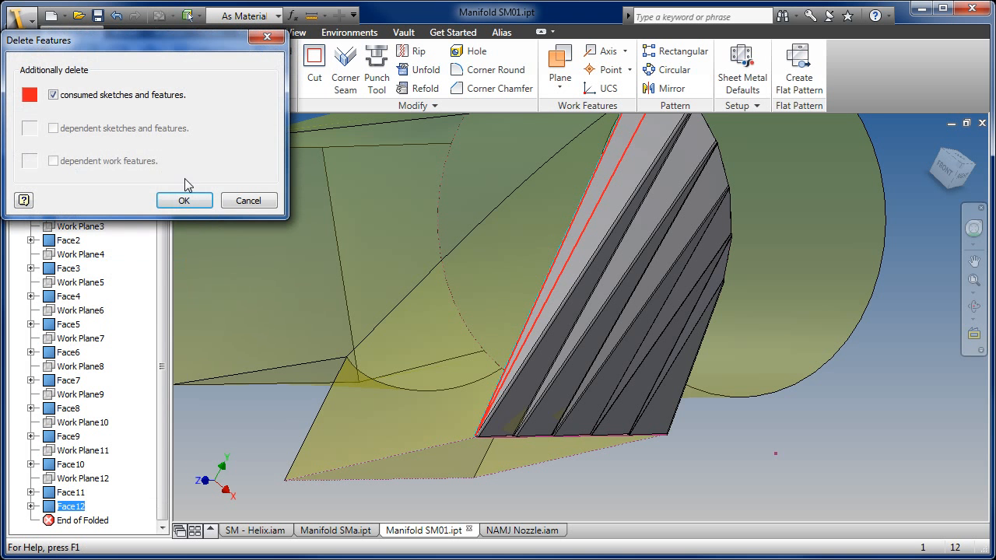
pyautogui.click(184, 201)
# - Examine where the last remaining bent face meets the skeleton surface along its lower edge and at its upper arc corner
pyautogui.moveTo(518, 379); pyautogui.dragTo(440, 442, button='middle')
pyautogui.moveTo(403, 508); pyautogui.dragTo(425, 433, button='middle')
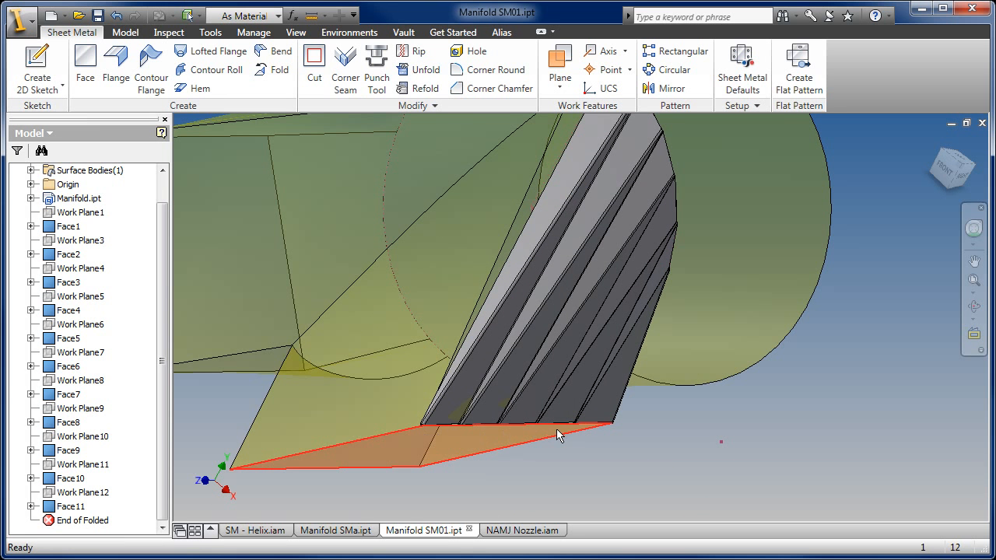
pyautogui.keyDown('shift'); pyautogui.moveTo(544, 432); pyautogui.dragTo(515, 213, button='middle'); pyautogui.keyUp('shift')
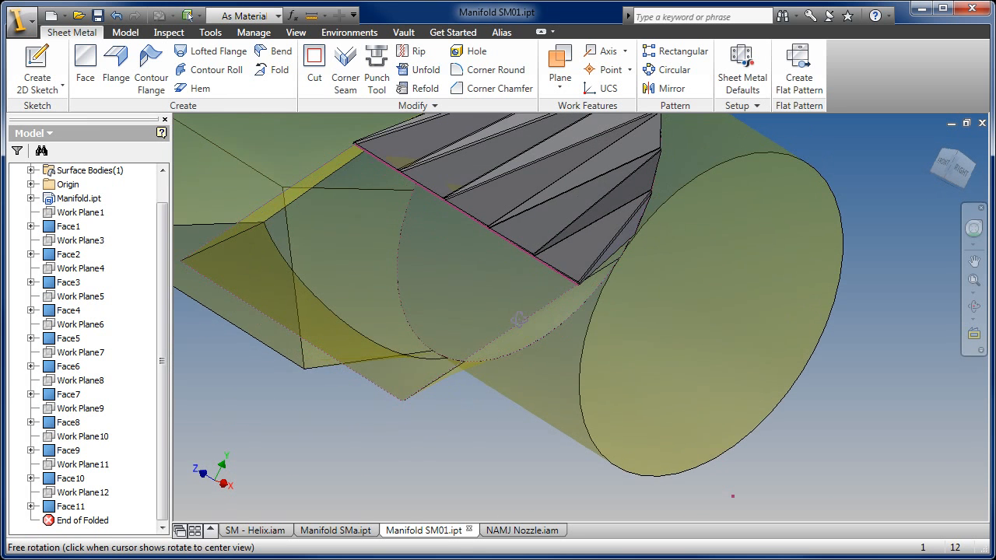
pyautogui.moveTo(438, 242); pyautogui.dragTo(541, 366, button='middle')
pyautogui.scroll(-3, 580, 302)
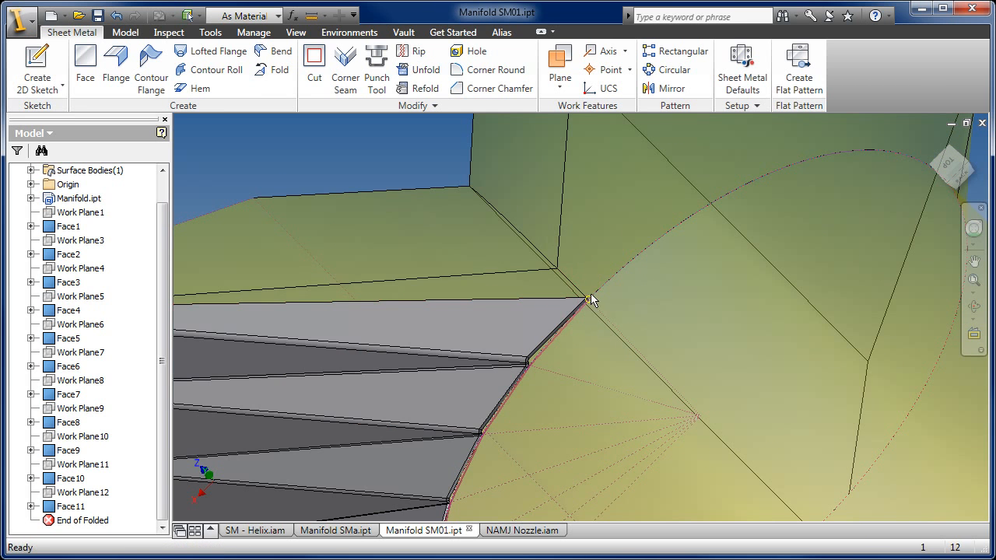
pyautogui.scroll(2, 592, 301)
pyautogui.keyDown('shift'); pyautogui.moveTo(569, 285); pyautogui.dragTo(733, 279, button='middle'); pyautogui.keyUp('shift')
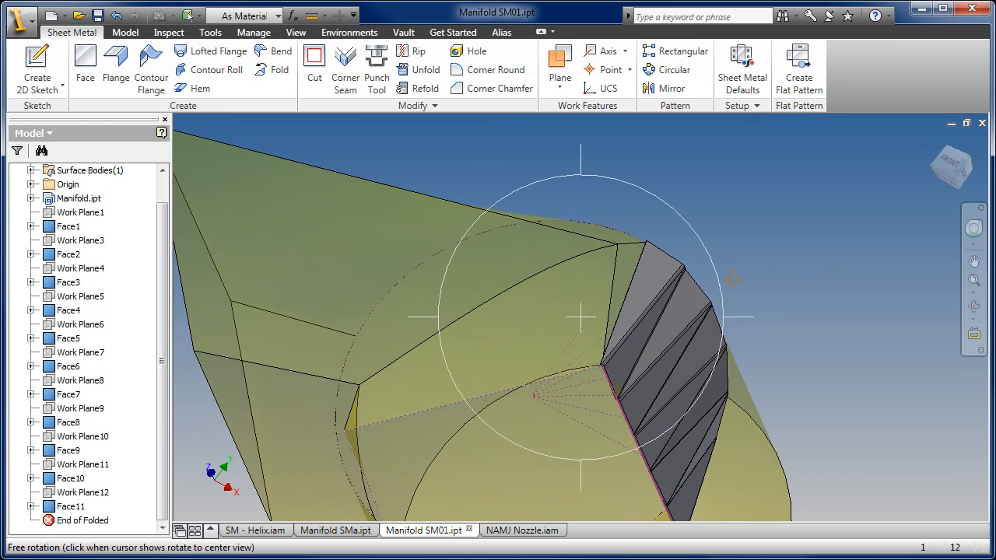
pyautogui.keyDown('shift'); pyautogui.moveTo(615, 257); pyautogui.dragTo(614, 341, button='middle'); pyautogui.keyUp('shift')
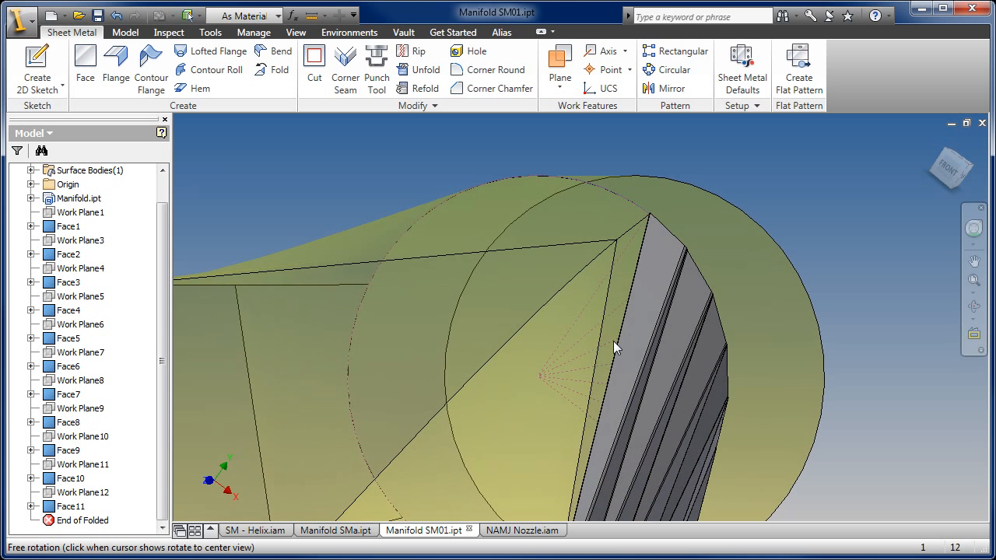
# - Create a sketch on the last flat face and draw a line about 3.5 in long from its upper corner to the adjacent skeleton vertex
pyautogui.click(652, 262)
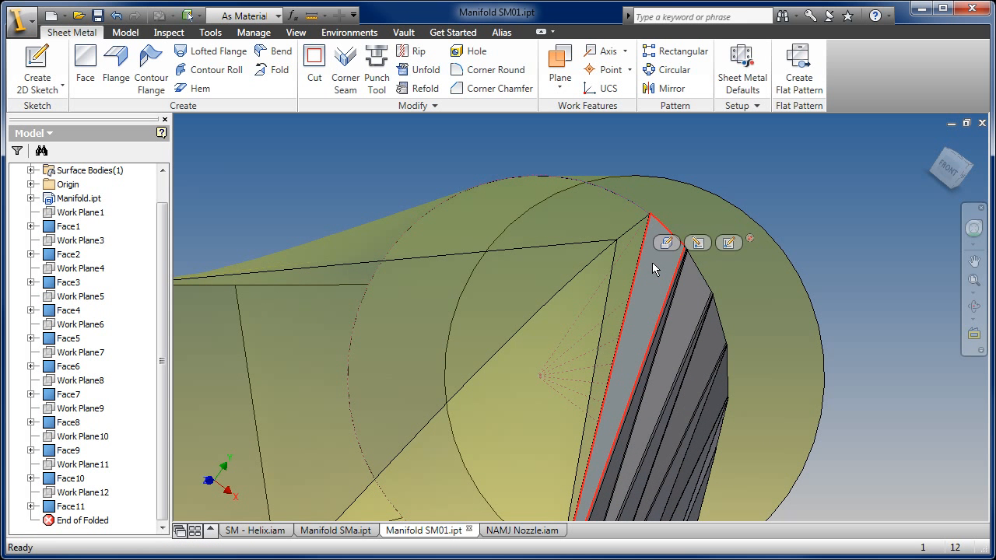
pyautogui.click(727, 243)
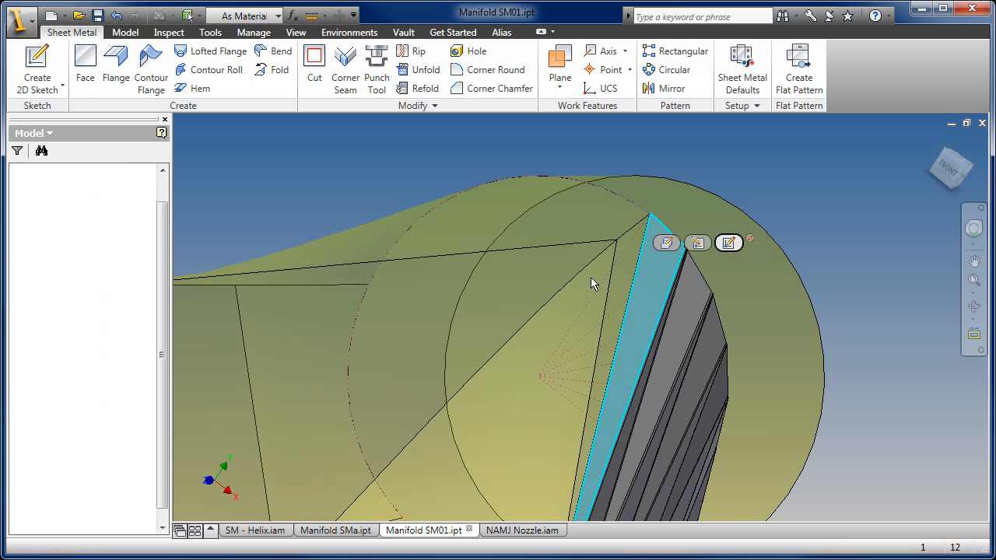
pyautogui.click(269, 54)
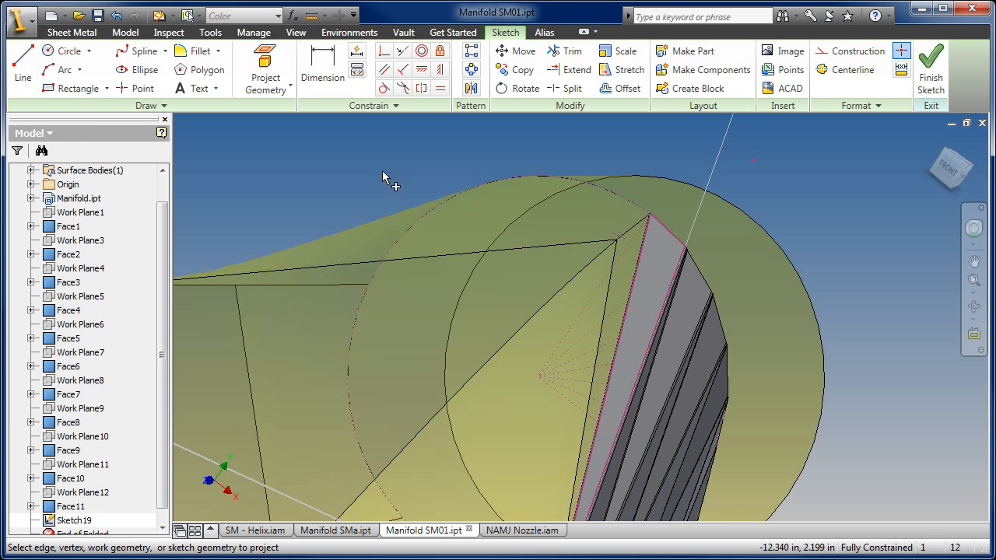
pyautogui.click(32, 64)
pyautogui.scroll(5, 638, 218)
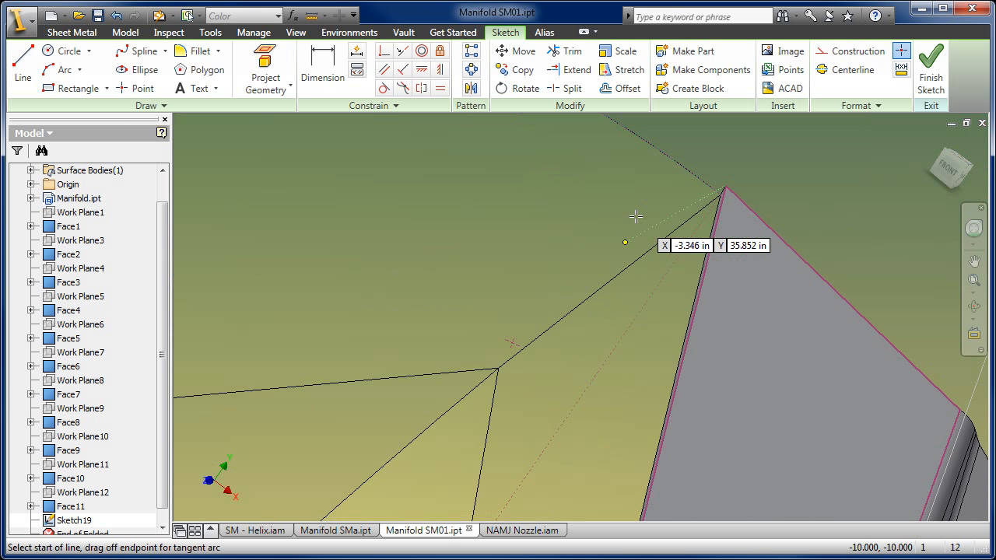
pyautogui.click(723, 190)
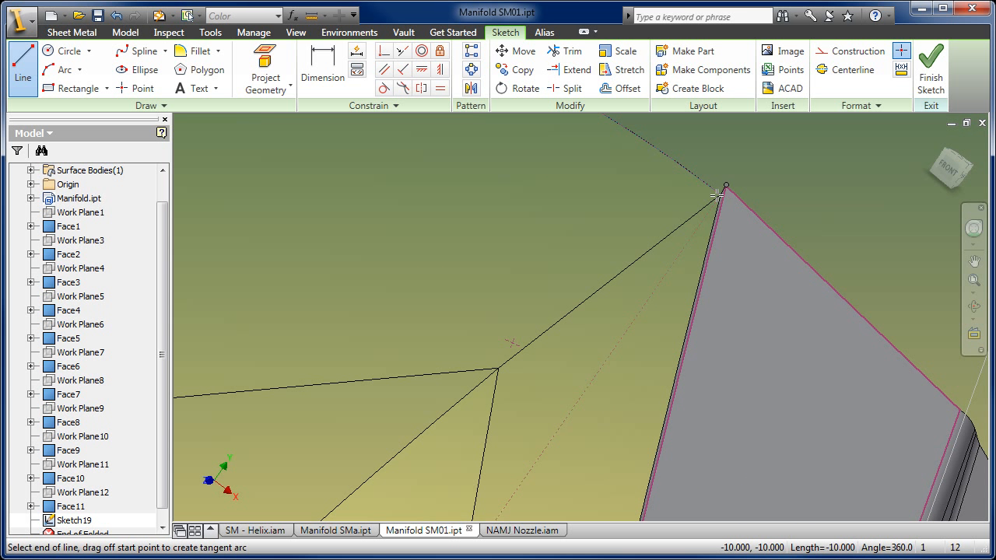
pyautogui.click(498, 369)
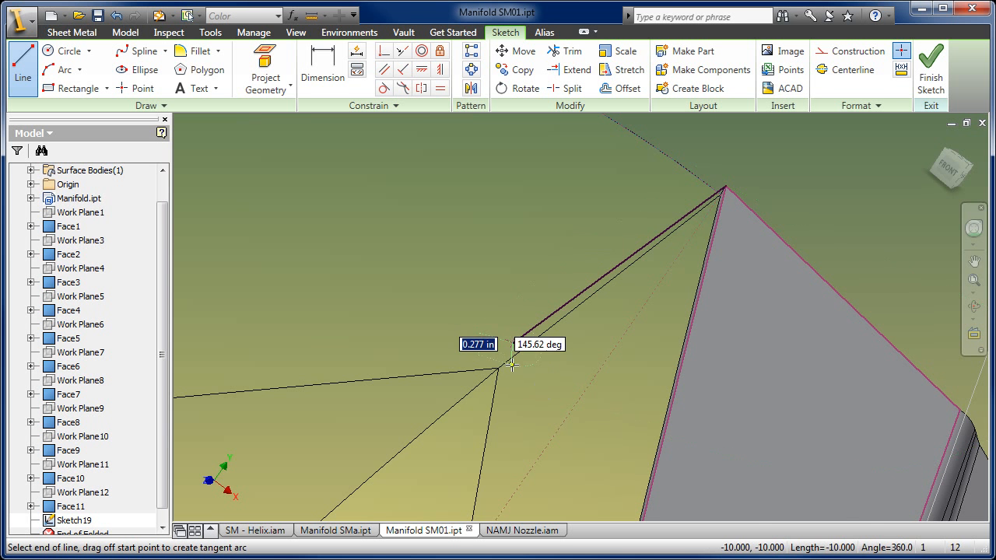
# - Close the narrow triangular profile with a line about 34.2 in long down to the face's lower corner and finish the sketch
pyautogui.scroll(-5, 517, 369)
pyautogui.scroll(-3, 516, 389)
pyautogui.moveTo(506, 424); pyautogui.dragTo(492, 217, button='middle')
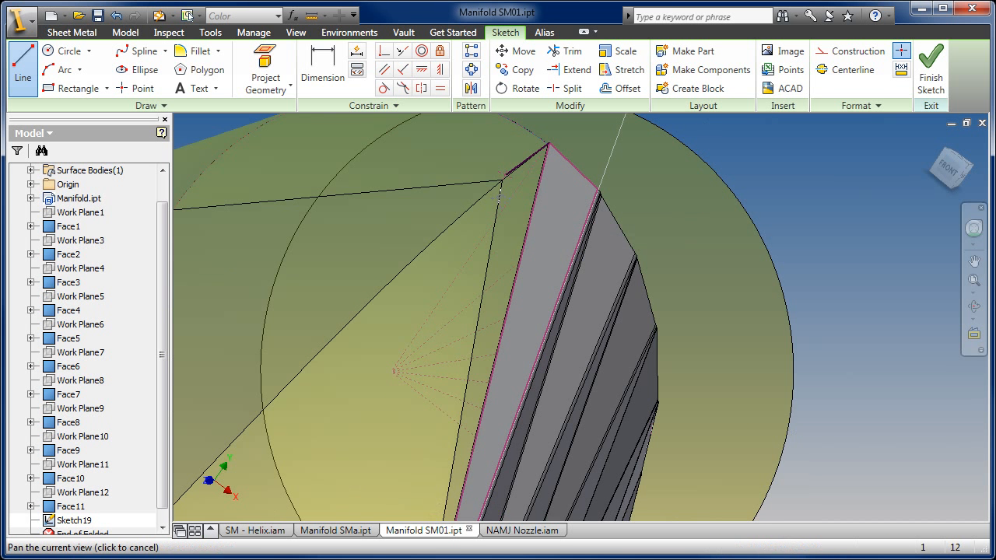
pyautogui.moveTo(445, 378); pyautogui.dragTo(455, 141, button='middle')
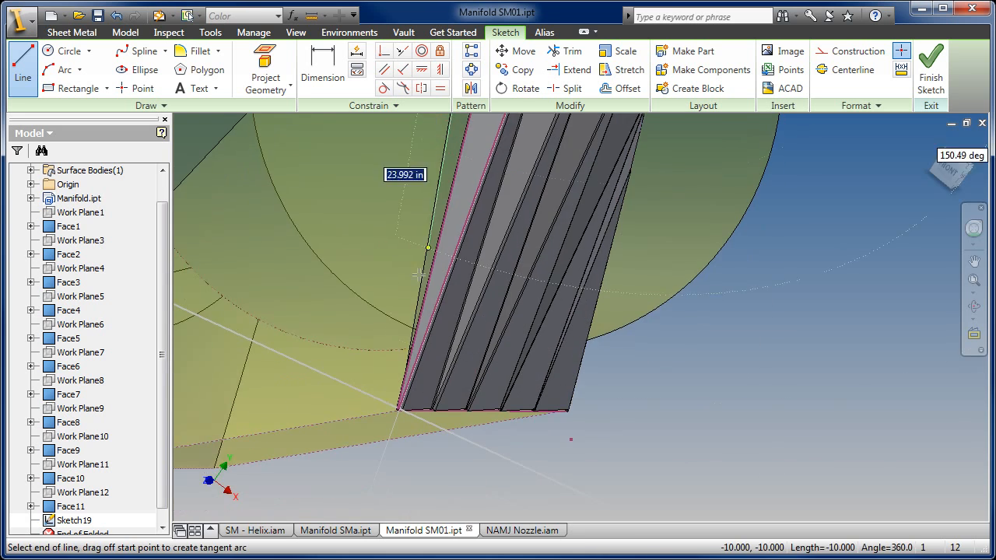
pyautogui.scroll(5, 395, 399)
pyautogui.scroll(-3, 452, 390)
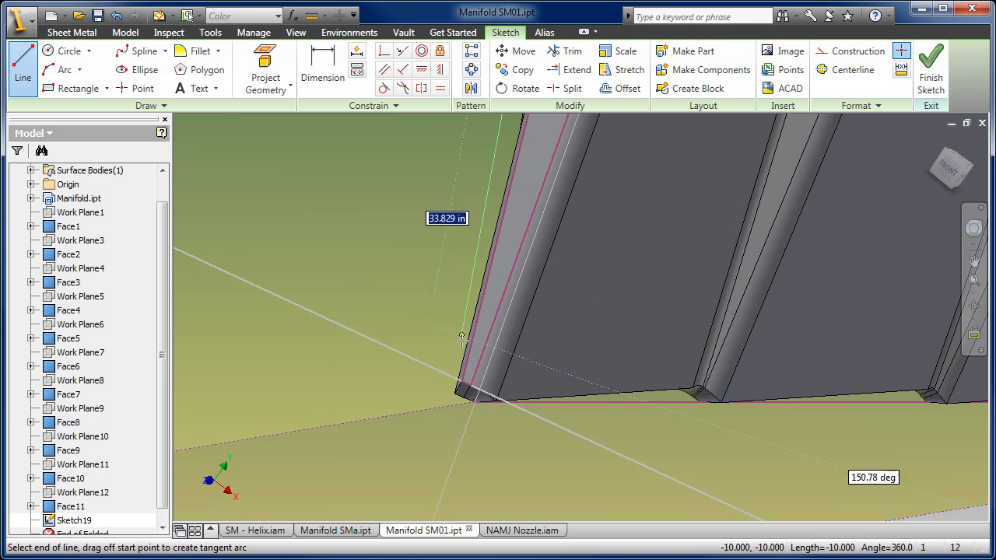
pyautogui.click(460, 381)
pyautogui.scroll(-5, 435, 341)
pyautogui.moveTo(434, 341); pyautogui.dragTo(456, 482, button='middle')
pyautogui.scroll(-2, 455, 482)
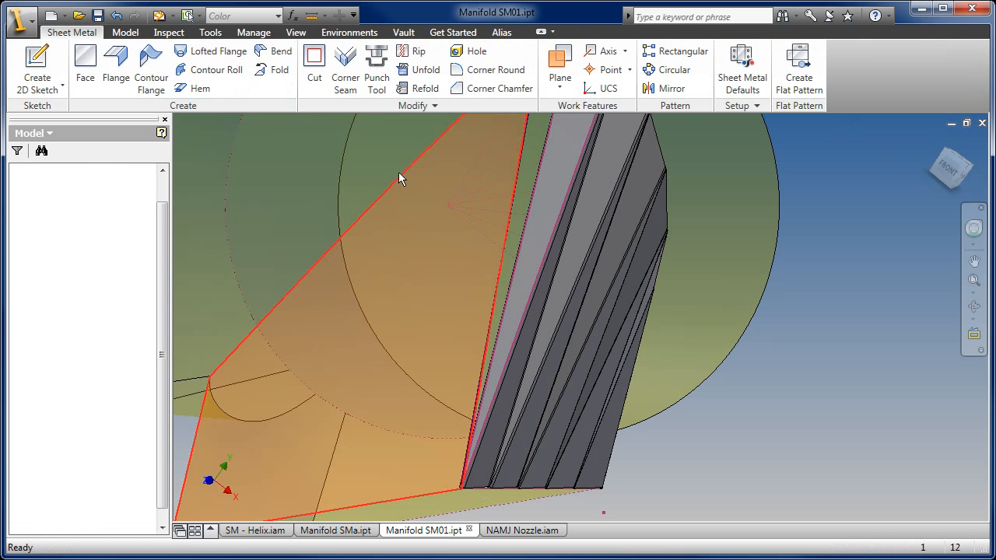
# - Create a sheet metal face from the narrow triangular profile with the default bend radius
pyautogui.click(86, 62)
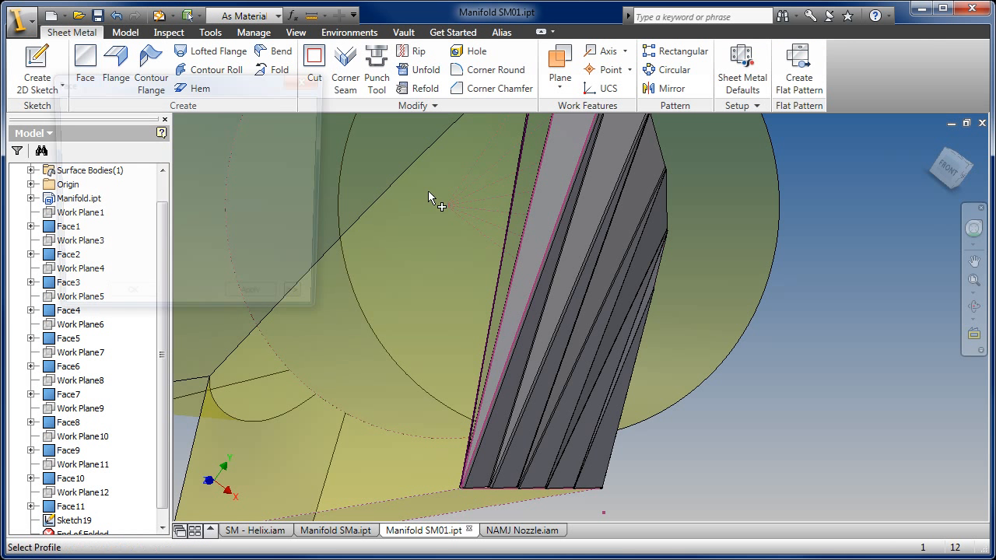
pyautogui.click(527, 190)
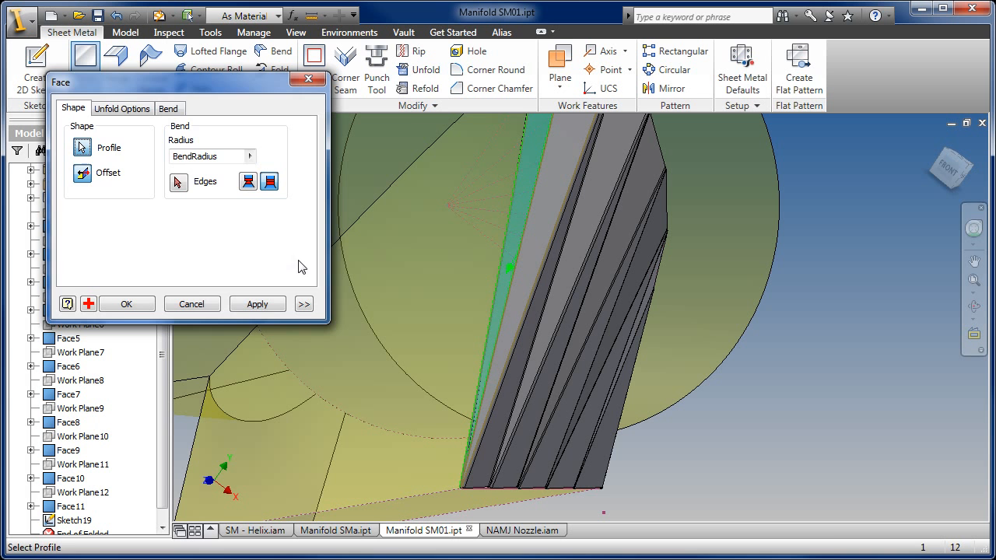
pyautogui.click(125, 305)
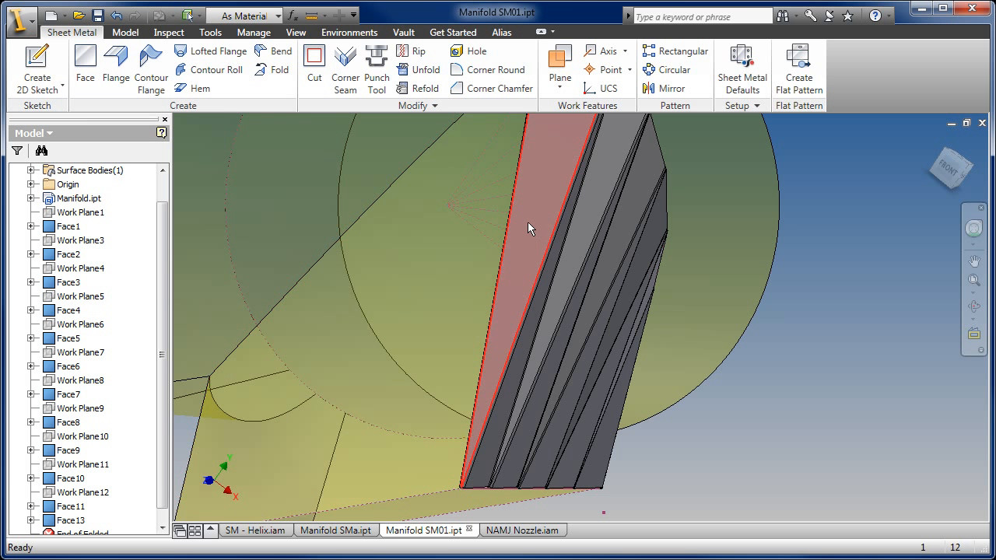
pyautogui.moveTo(527, 224); pyautogui.dragTo(527, 290, button='middle')
pyautogui.scroll(-3, 527, 289)
pyautogui.press('F4')
pyautogui.moveTo(570, 295); pyautogui.dragTo(638, 235)
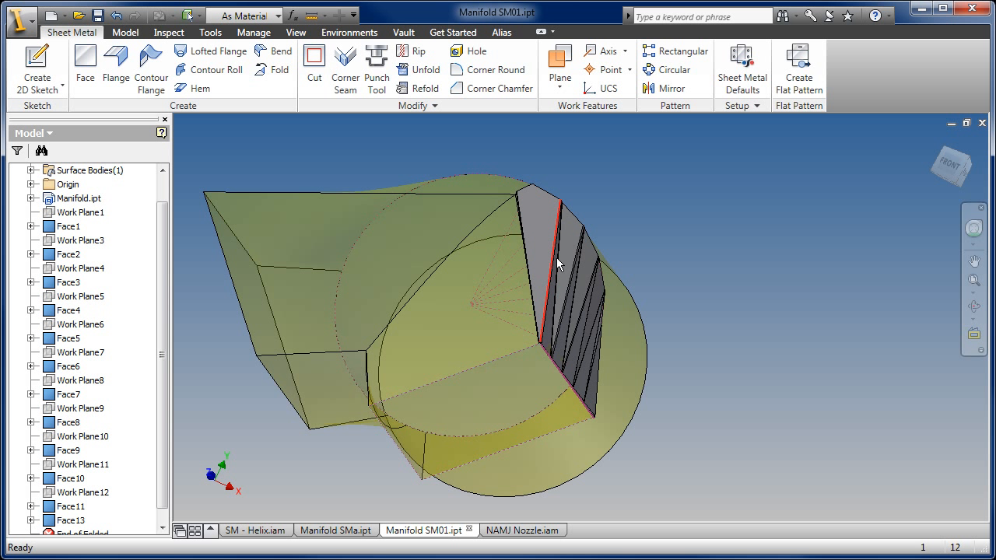
pyautogui.moveTo(536, 248); pyautogui.dragTo(566, 236, button='middle')
pyautogui.keyDown('shift'); pyautogui.moveTo(613, 278); pyautogui.dragTo(520, 330, button='middle'); pyautogui.keyUp('shift')
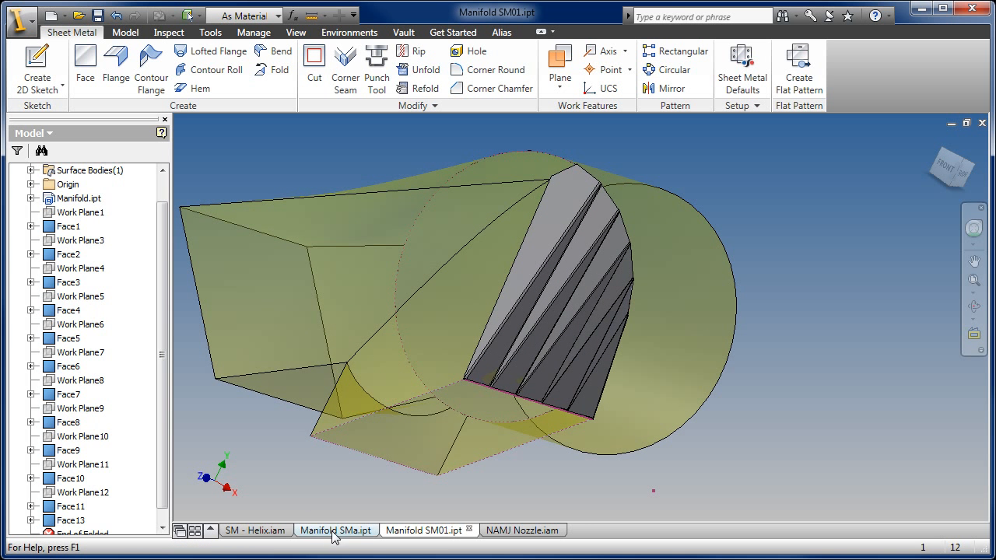
# - Switch to the SM - Helix.iam assembly and view the faceted helix from its right and opposite sides
pyautogui.click(266, 535)
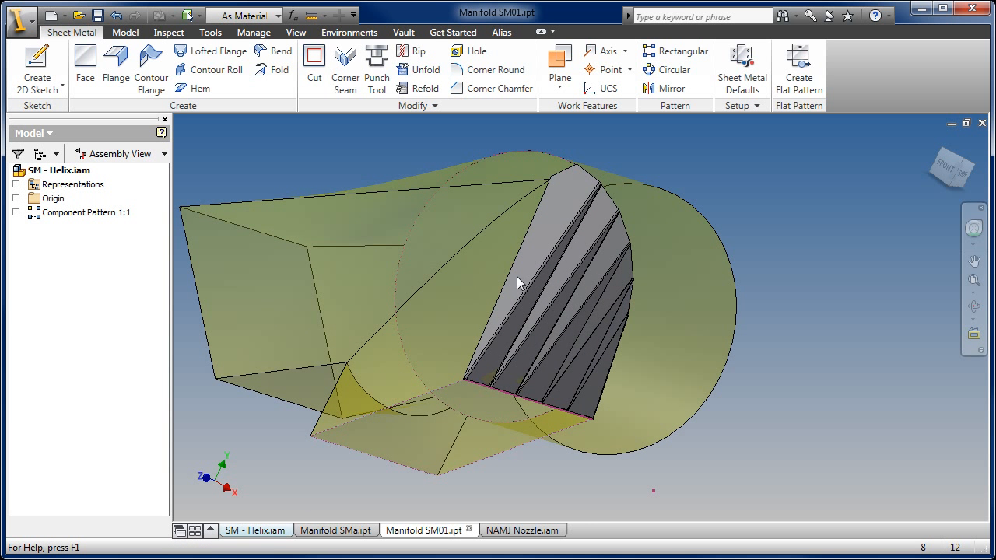
pyautogui.click(963, 162)
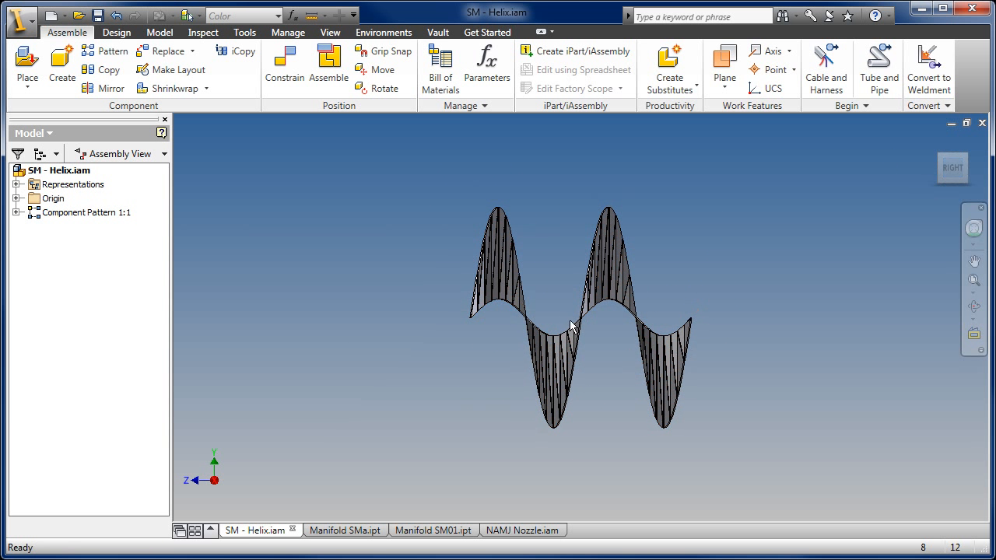
pyautogui.press('F4')
pyautogui.moveTo(586, 143); pyautogui.dragTo(579, 308)
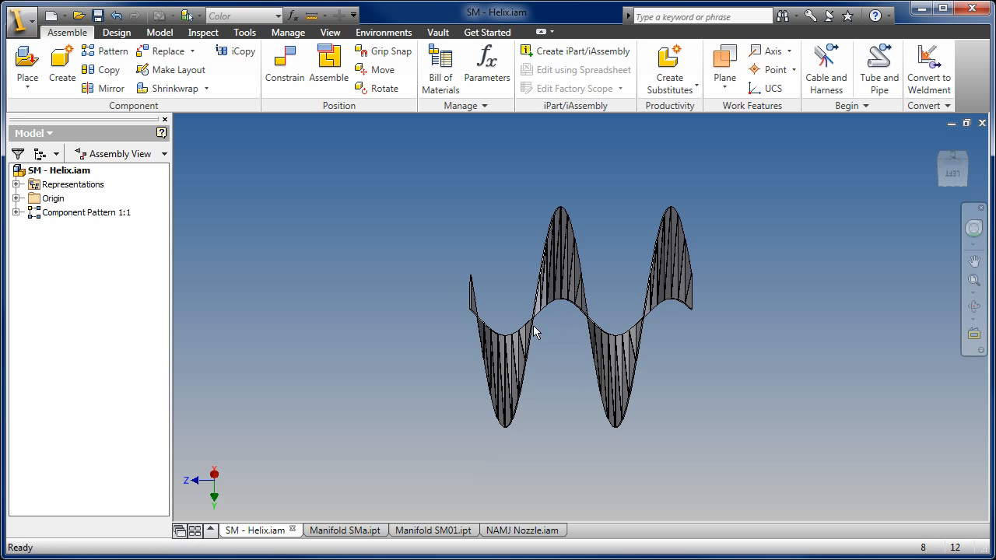
# - Open the SM - Helix:1 part from Element:1 of the component pattern in its own window
pyautogui.click(17, 213)
pyautogui.click(31, 227)
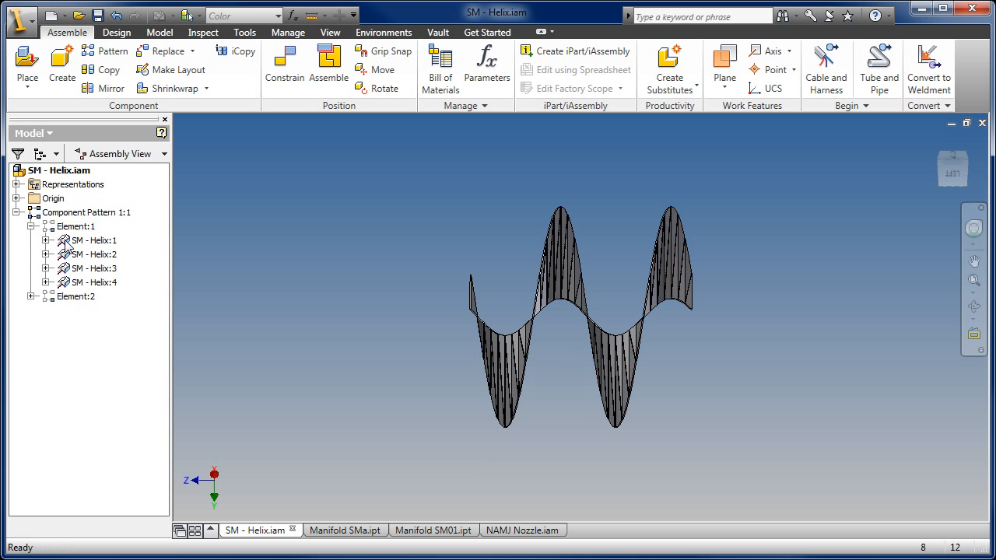
pyautogui.rightClick(103, 247)
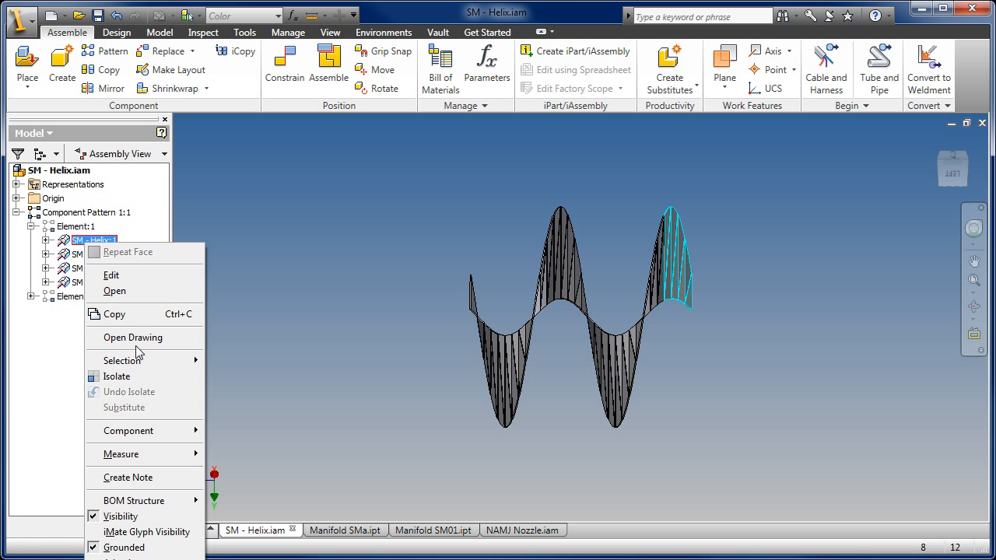
pyautogui.click(134, 289)
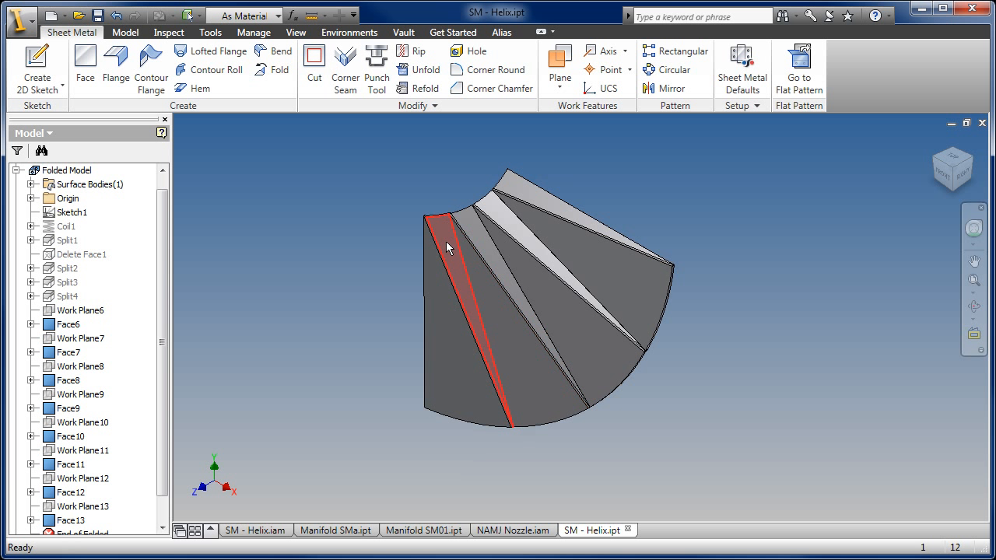
# - Turn on the visibility of the Srf1 surface body in the helix part
pyautogui.click(31, 184)
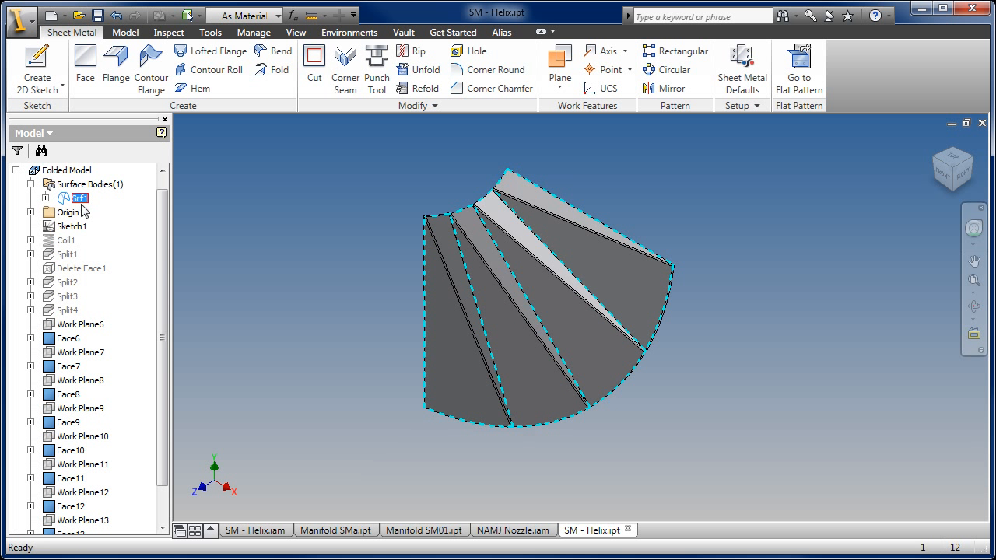
pyautogui.rightClick(82, 206)
pyautogui.click(127, 275)
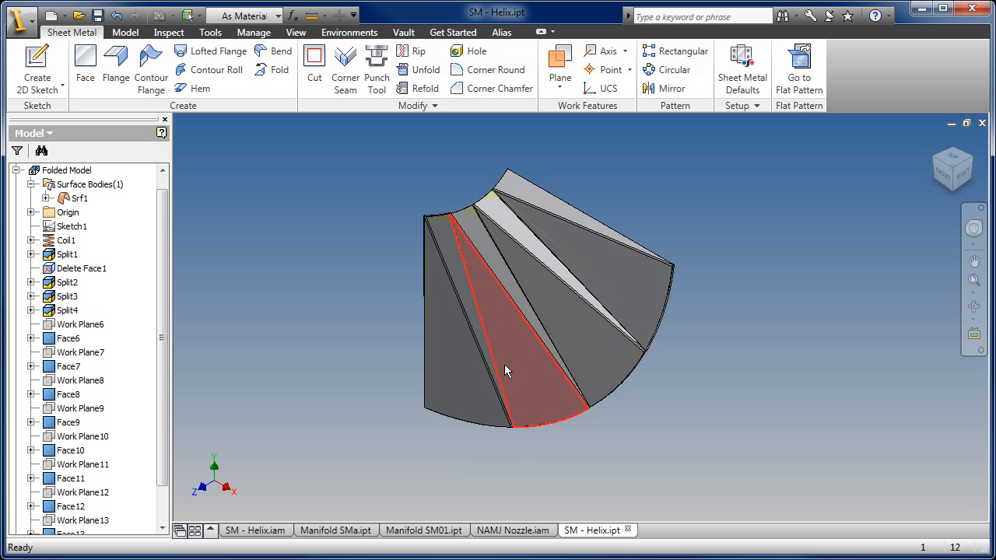
# - View the faceted helix segment against its surface from behind and open its flat pattern
pyautogui.keyDown('shift'); pyautogui.moveTo(489, 363); pyautogui.dragTo(490, 334, button='middle'); pyautogui.keyUp('shift')
pyautogui.scroll(-3, 490, 333)
pyautogui.keyDown('shift'); pyautogui.moveTo(547, 304); pyautogui.dragTo(521, 405, button='middle'); pyautogui.keyUp('shift')
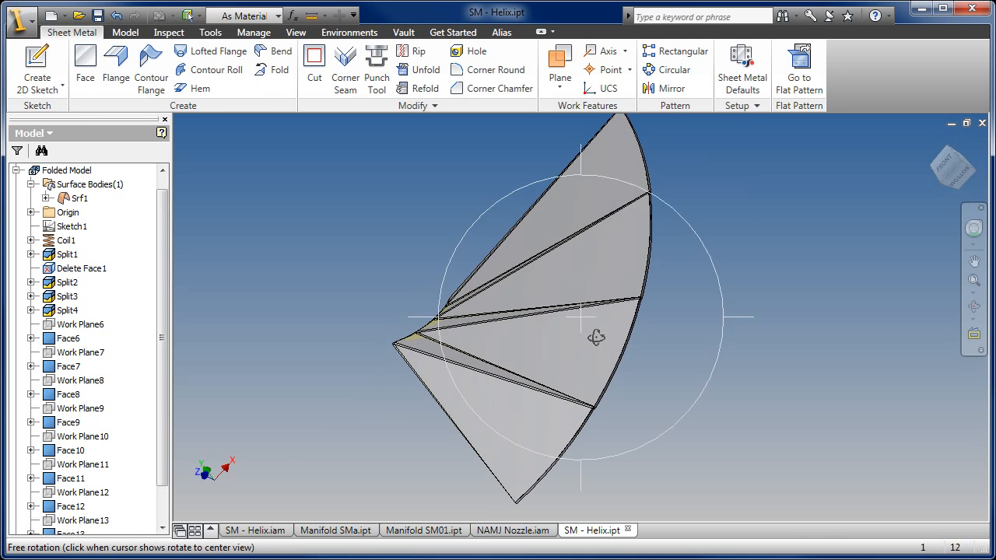
pyautogui.click(809, 67)
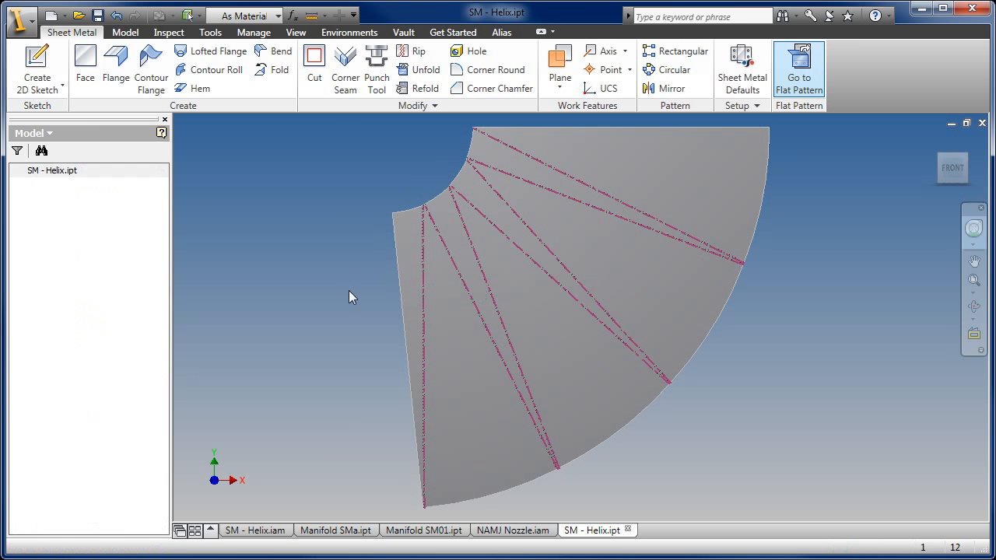